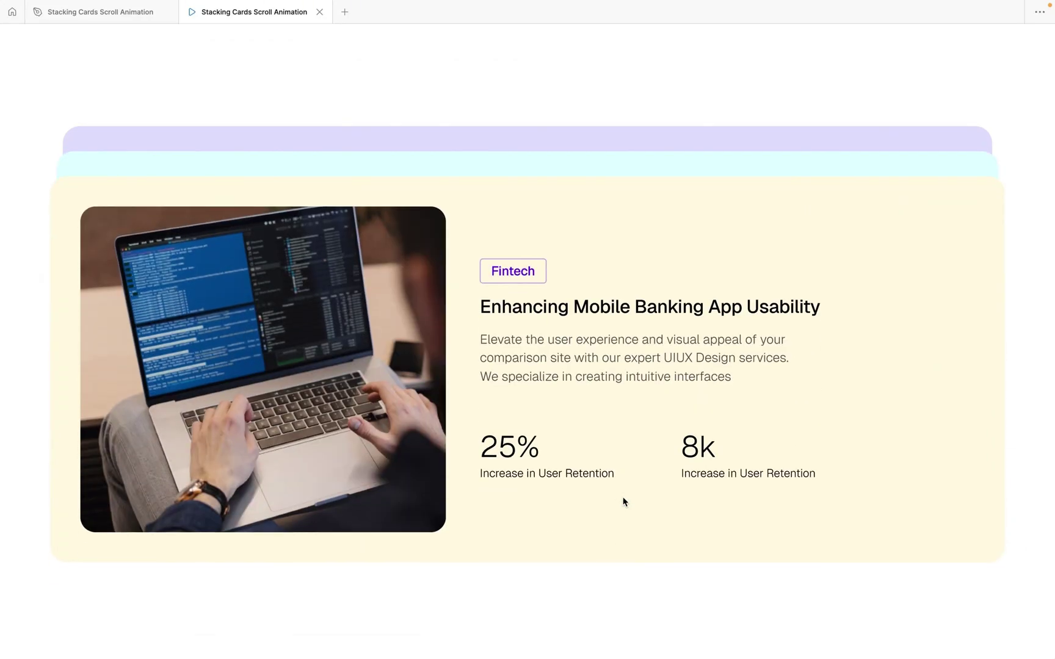
Scroll the presentation preview to watch cards c1–c3 stack, then close the prototype
scroll(623, 501, up, 10)
scroll(623, 501, up, 10)
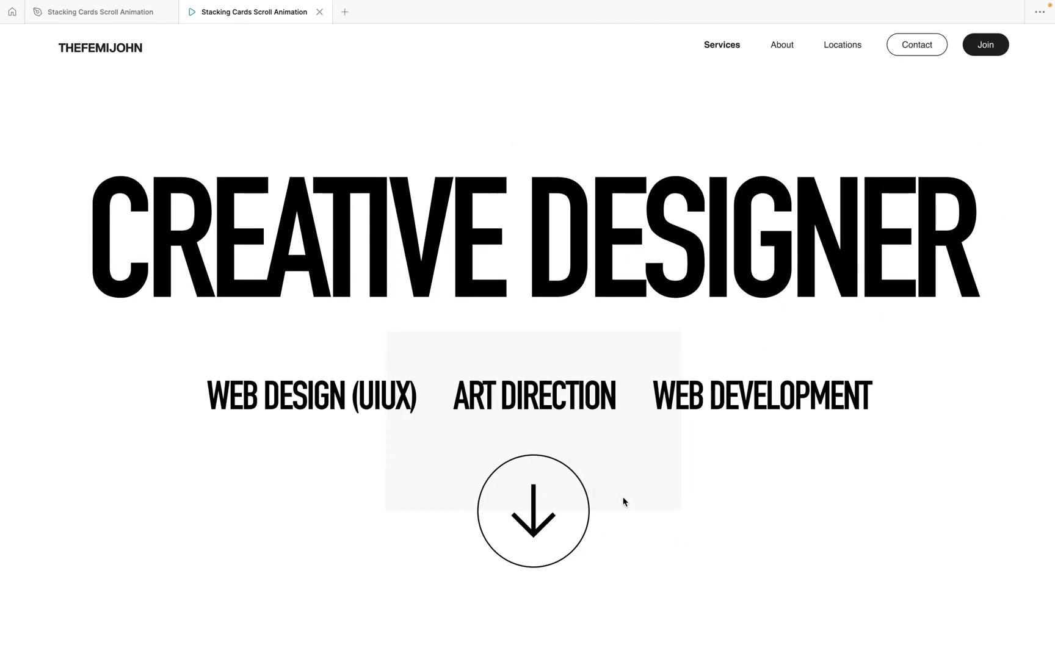
scroll(623, 501, down, 10)
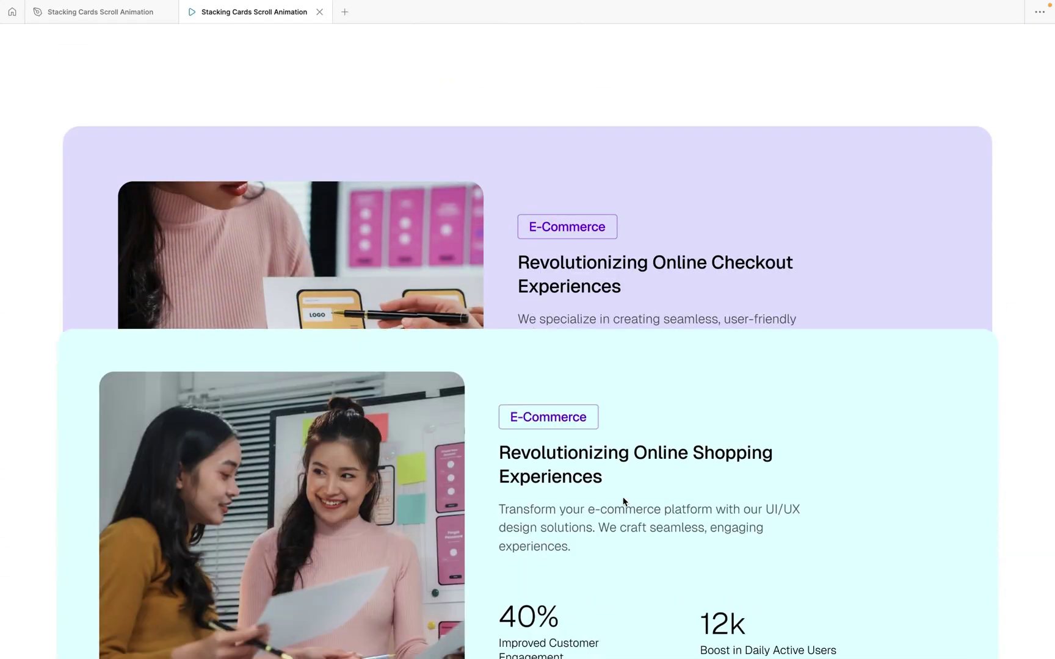
scroll(623, 501, down, 8)
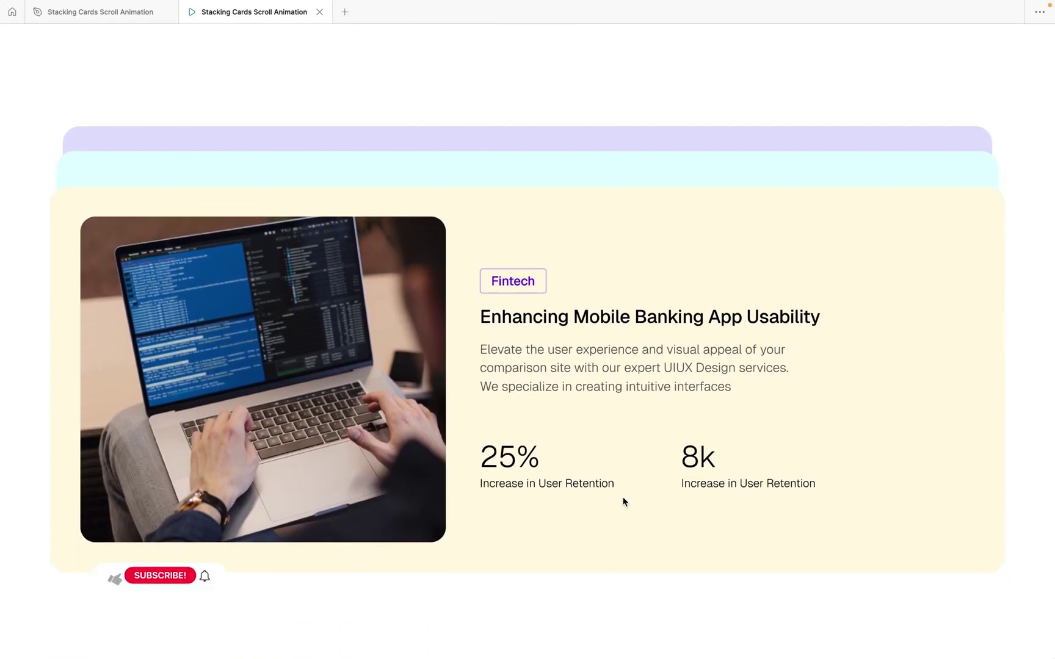
scroll(623, 501, up, 5)
scroll(628, 506, down, 3)
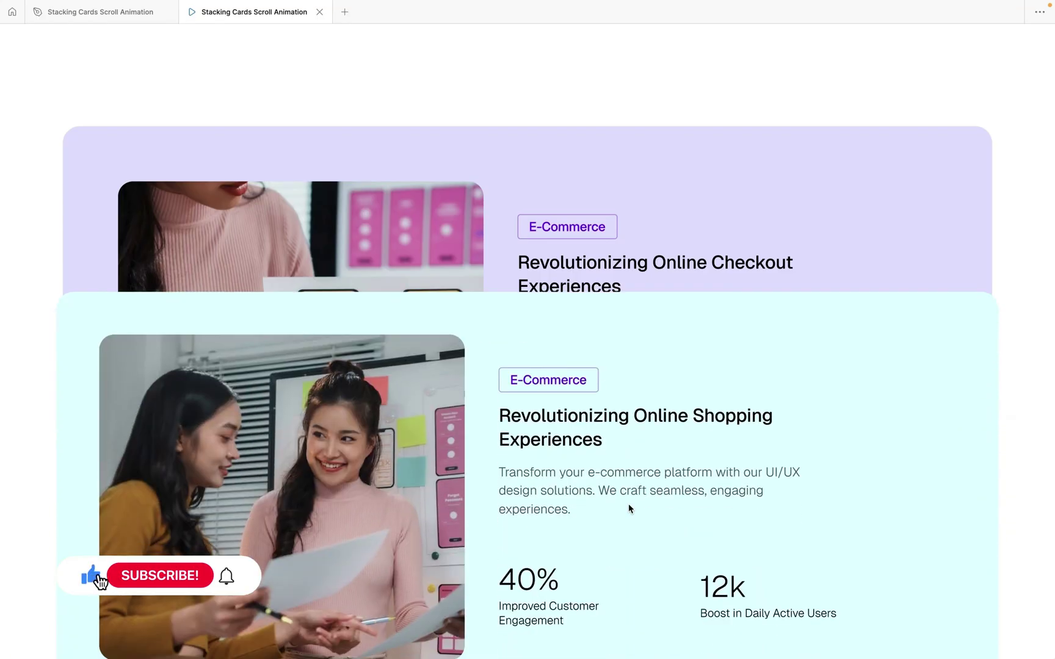
scroll(629, 508, down, 6)
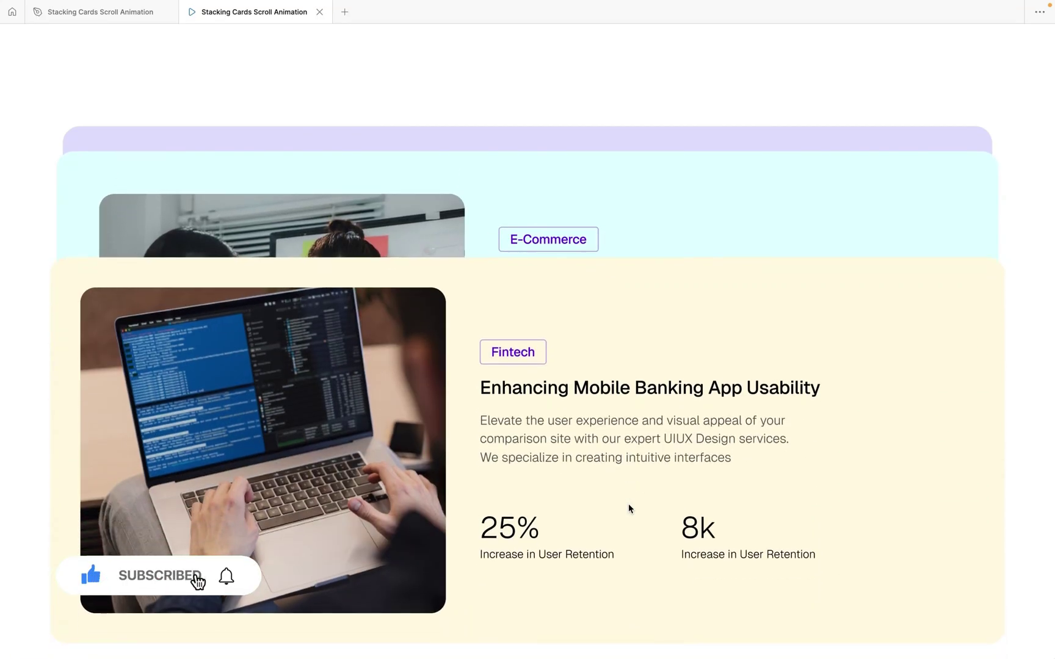
scroll(628, 504, down, 2)
scroll(628, 504, up, 5)
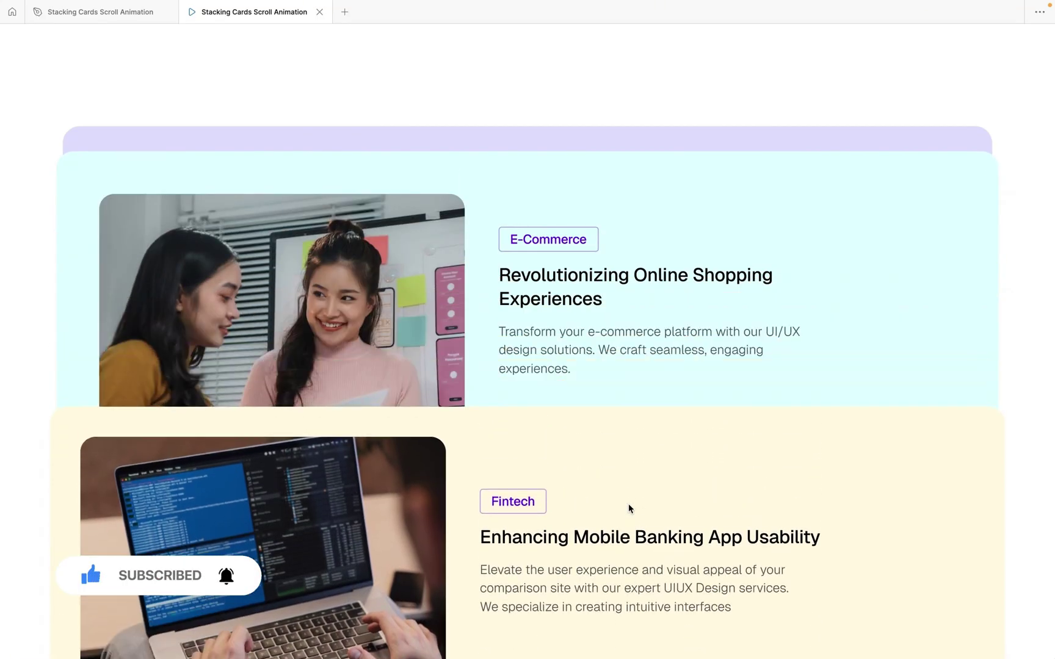
scroll(628, 508, up, 3)
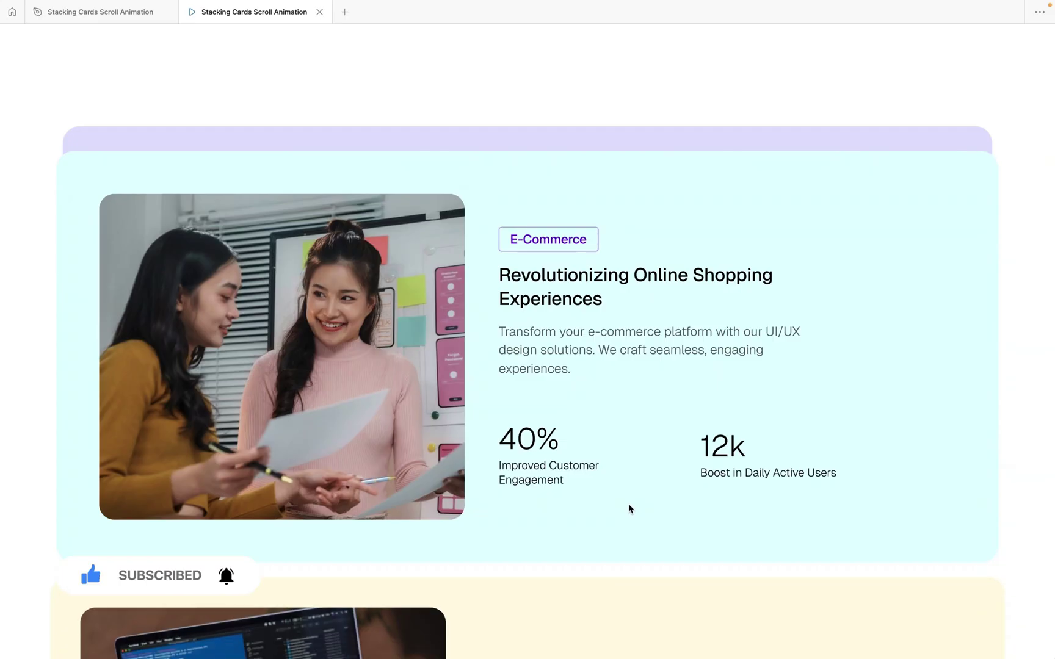
key(super+w)
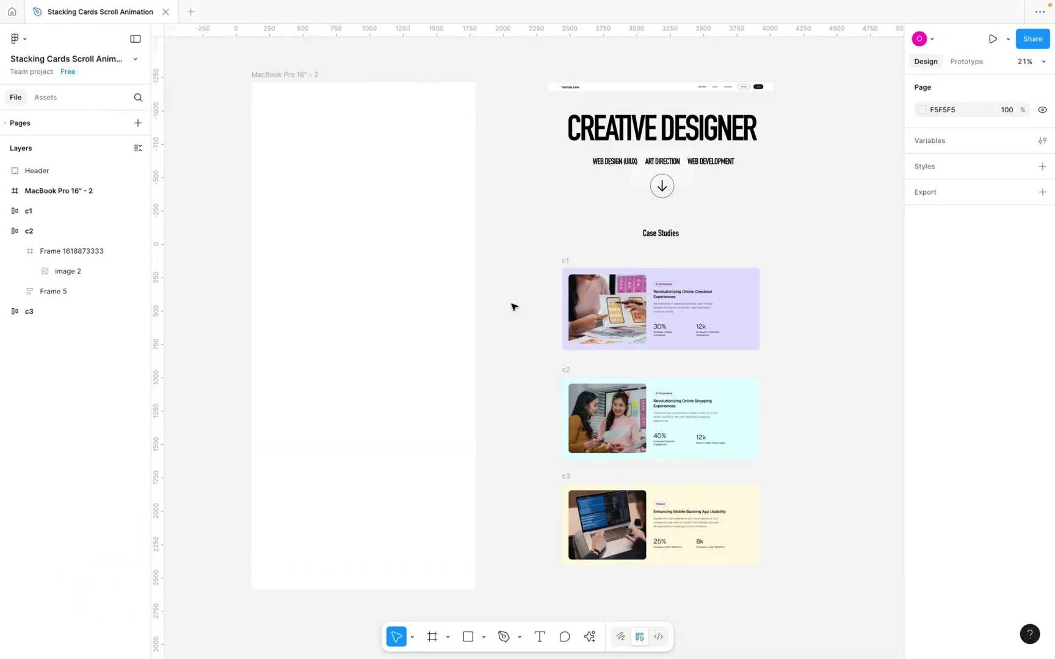
Nudge the MacBook Pro 16" - 2 frame slightly right and inspect the card elements
click(287, 75)
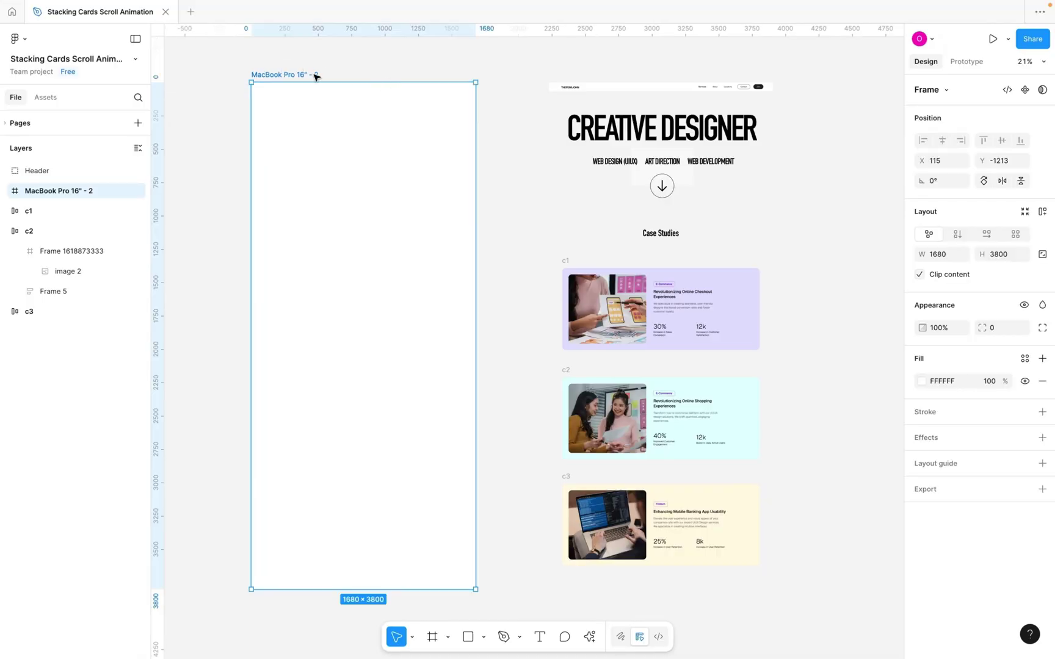
click(296, 76)
drag(296, 76, 316, 72)
click(687, 143)
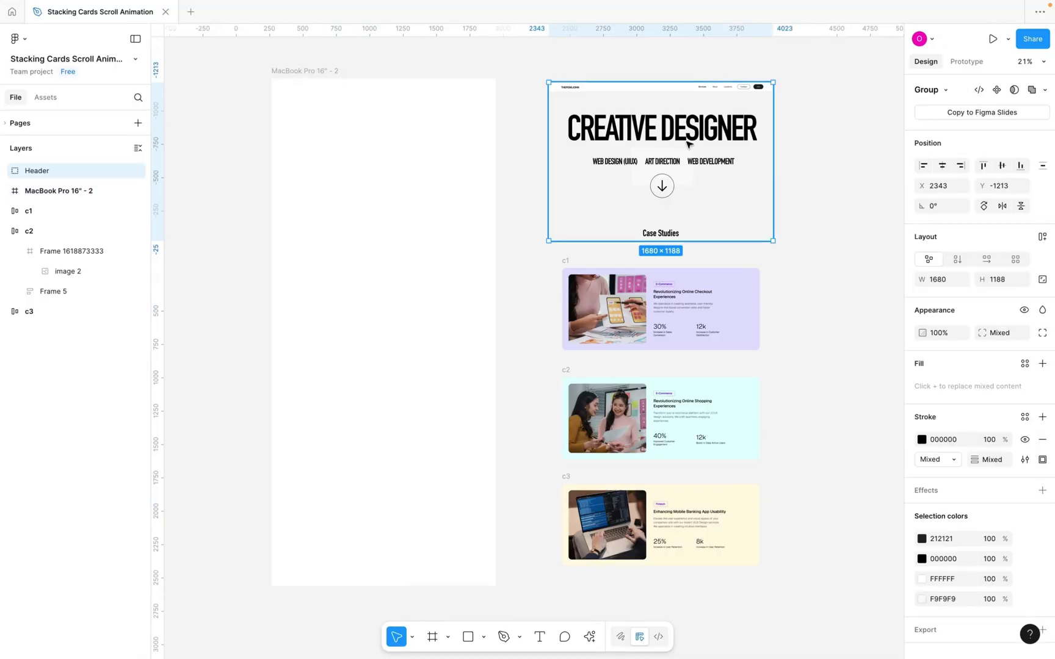
click(598, 273)
click(607, 418)
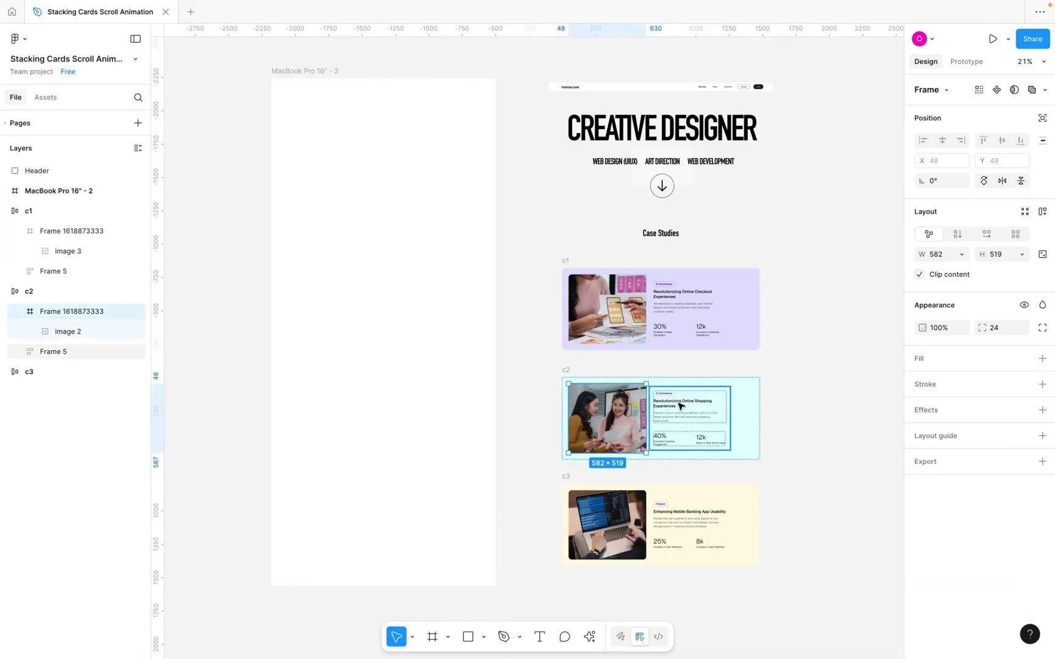
click(682, 501)
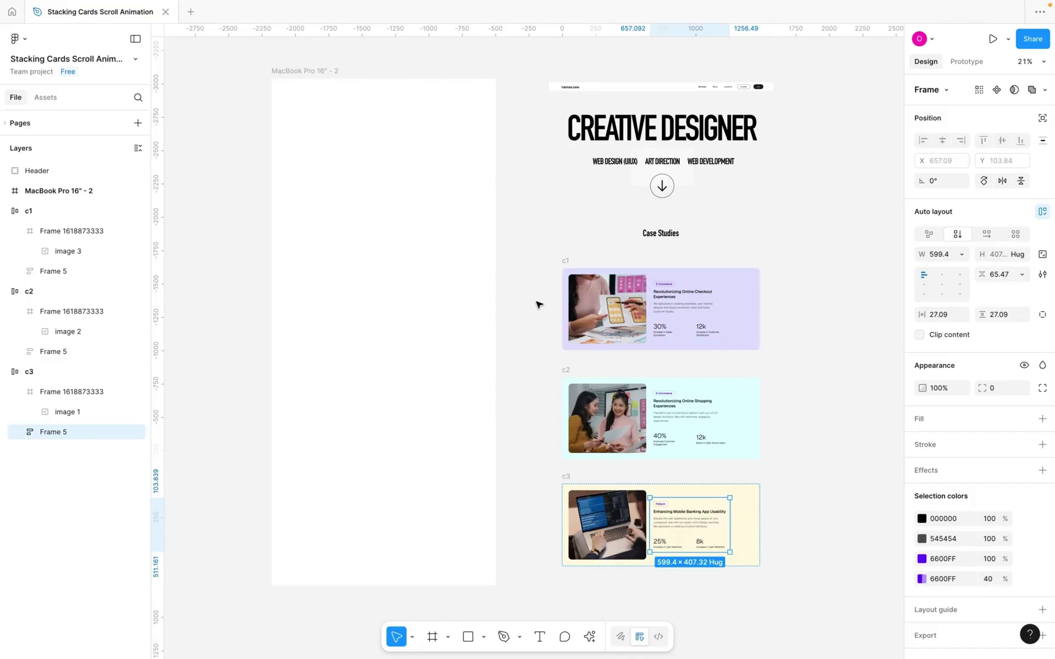
Drag the Header group into the MacBook frame's top-left corner at X 0, Y 0
click(653, 157)
click(686, 157)
drag(685, 157, 411, 157)
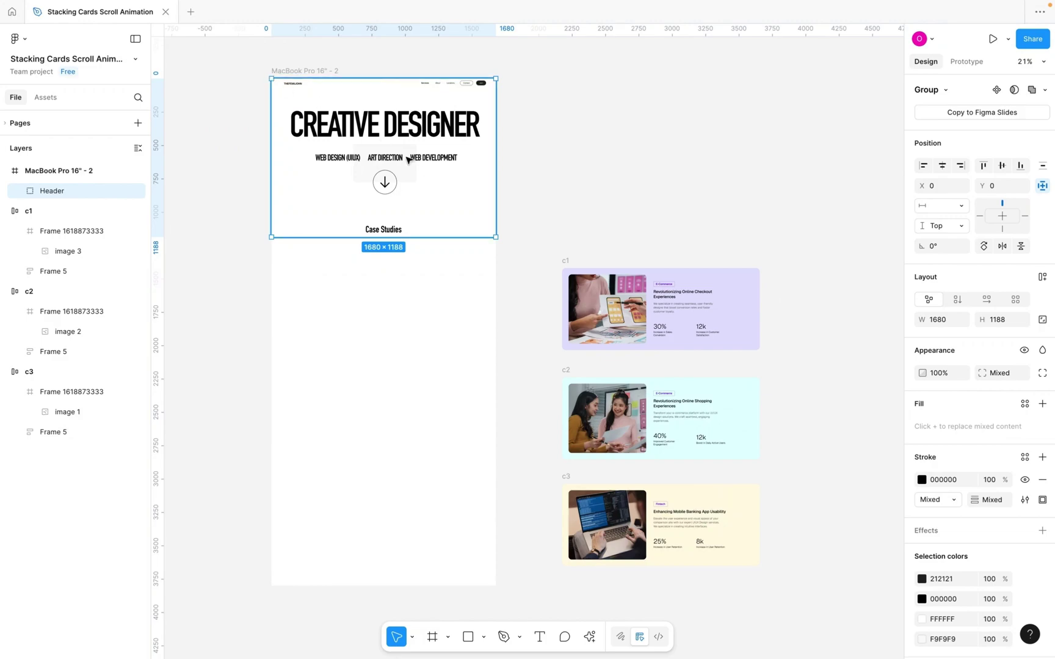
click(574, 250)
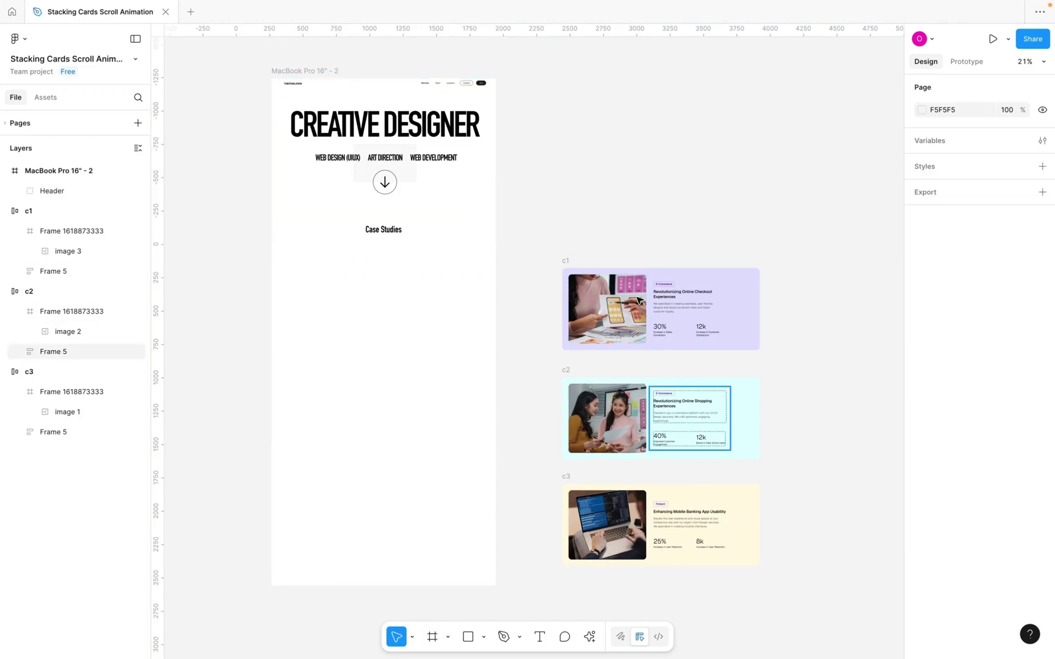
scroll(685, 384, right, 5)
scroll(684, 384, up, 5)
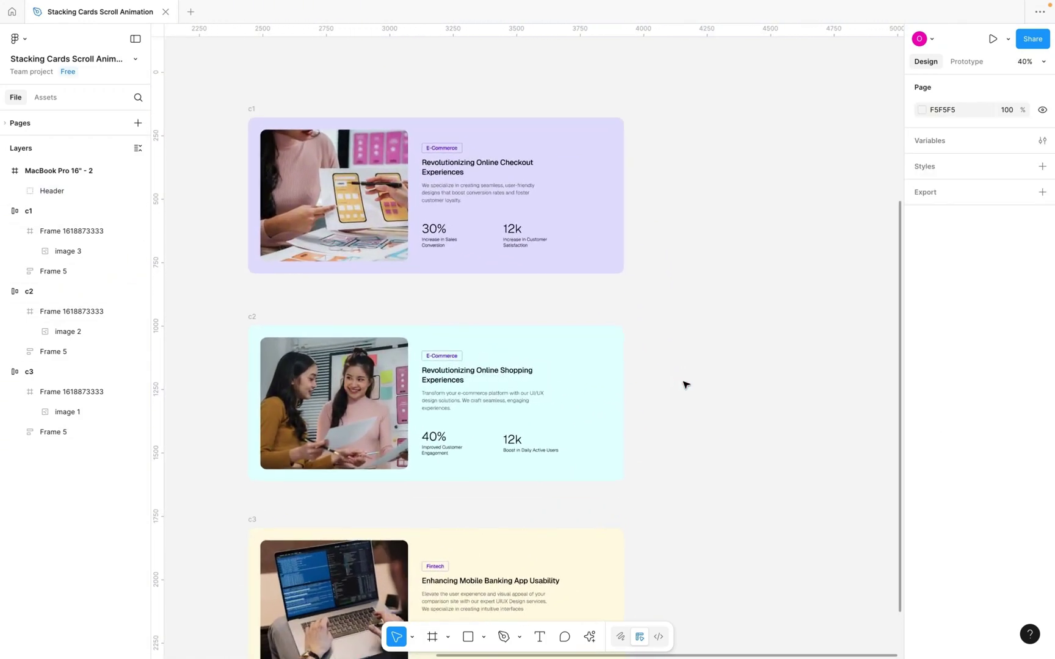
scroll(684, 384, down, 3)
scroll(685, 384, right, 5)
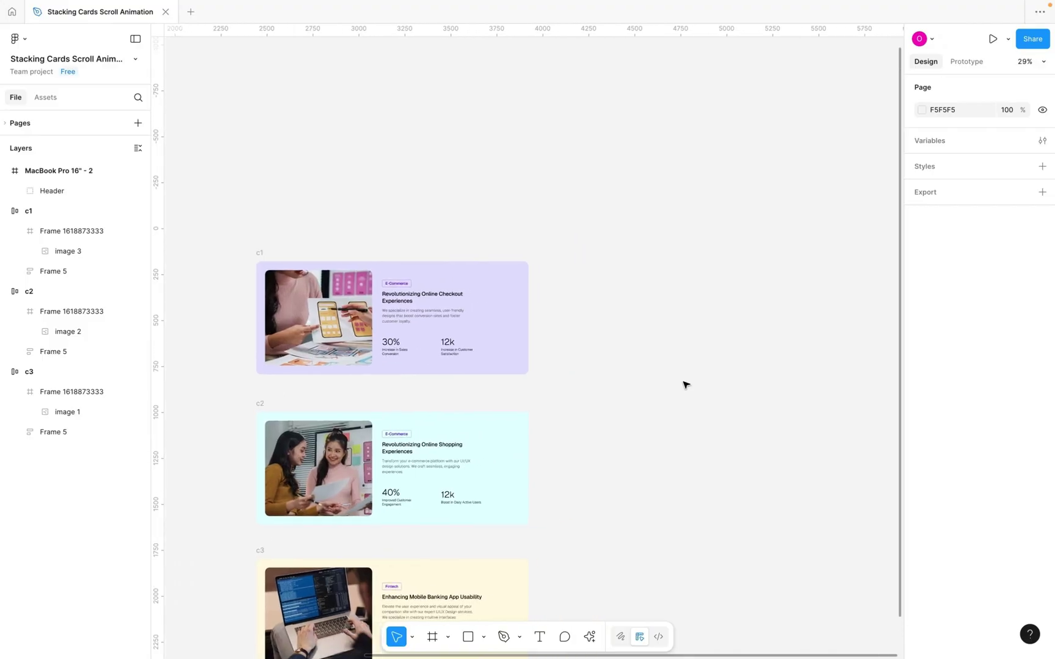
scroll(685, 384, right, 2)
key(f)
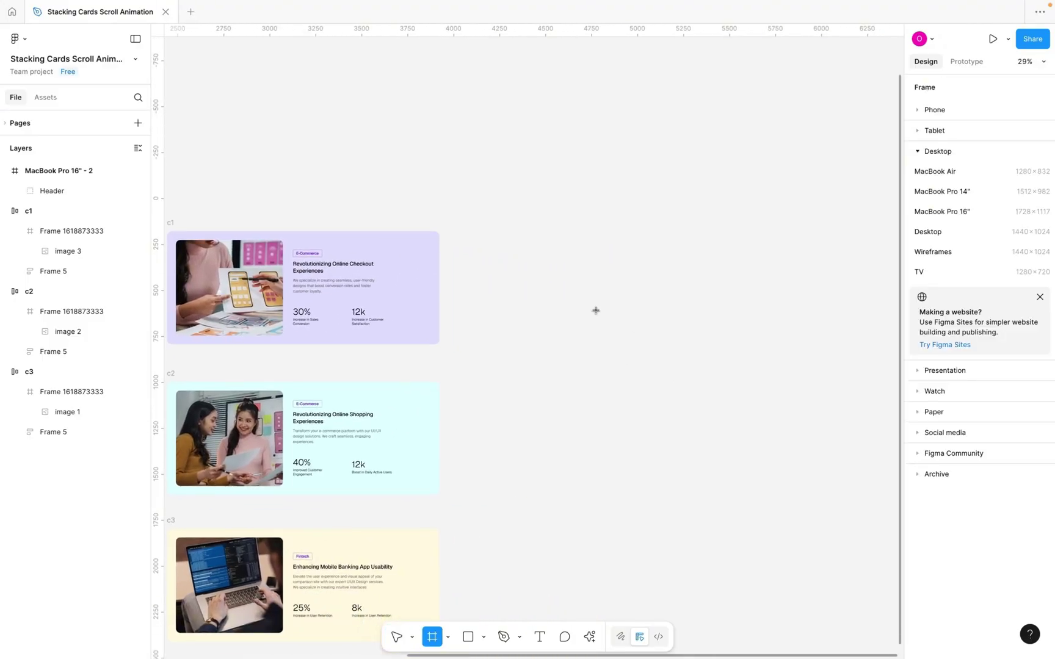
drag(479, 232, 756, 344)
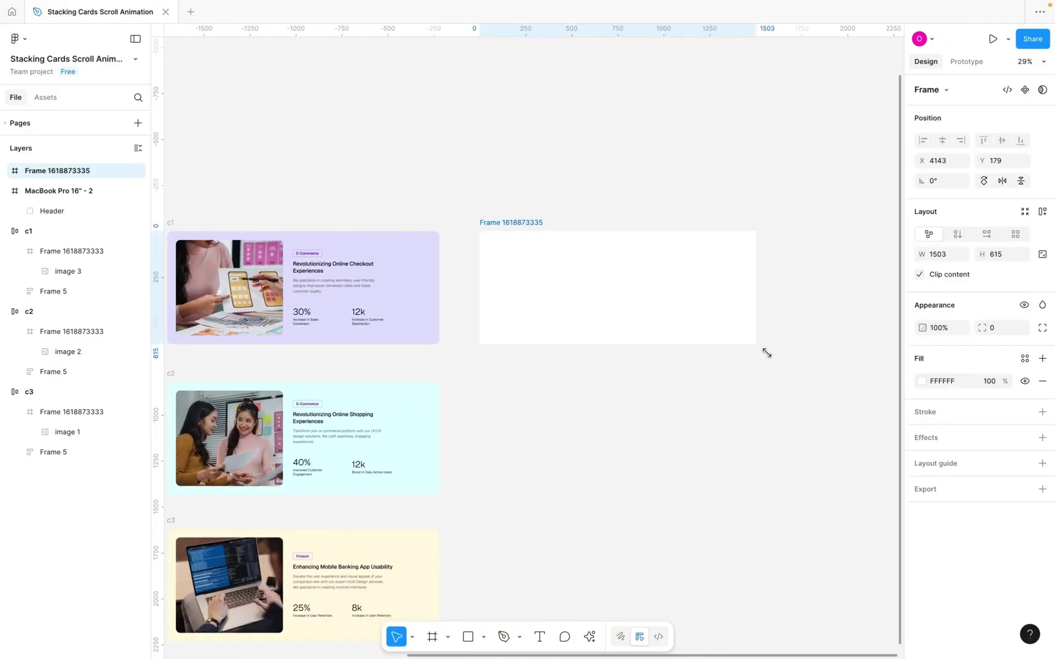
click(921, 384)
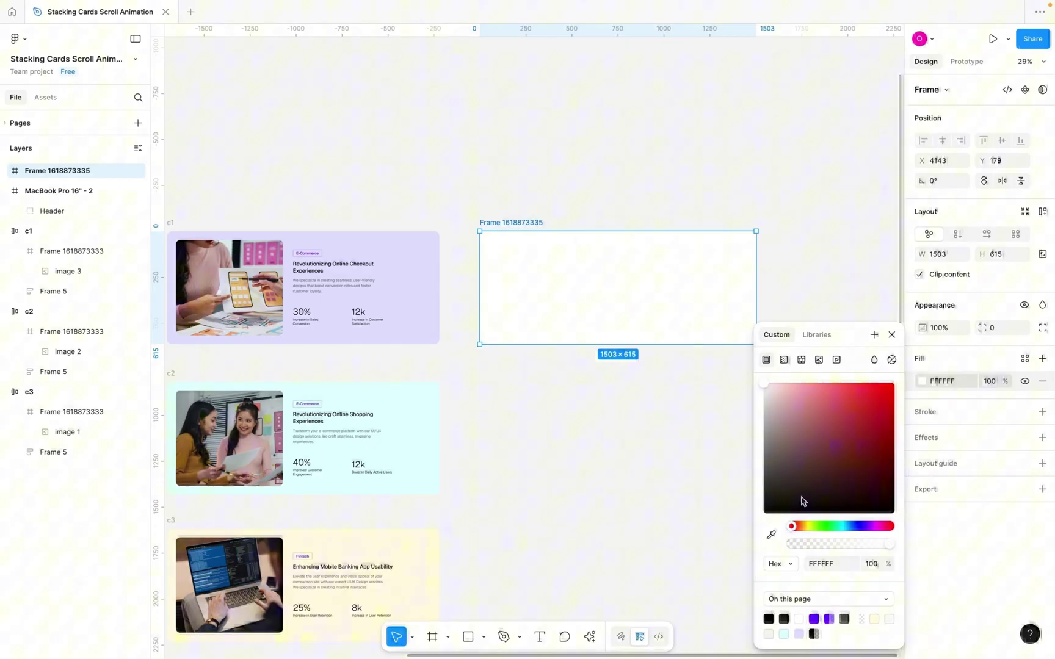
click(770, 535)
click(425, 268)
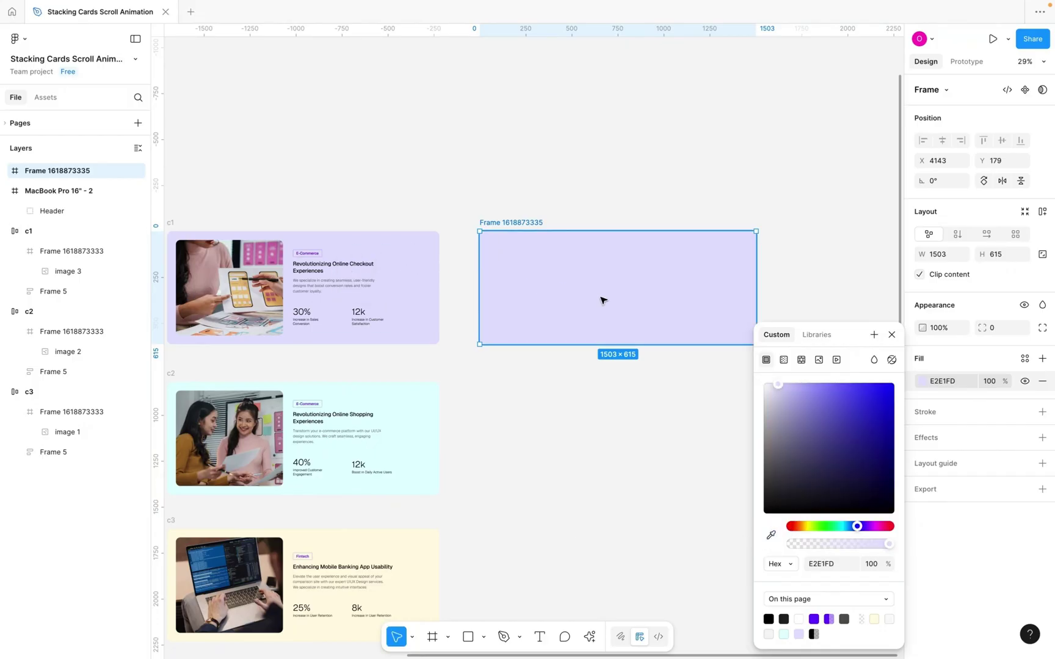
drag(603, 300, 600, 460)
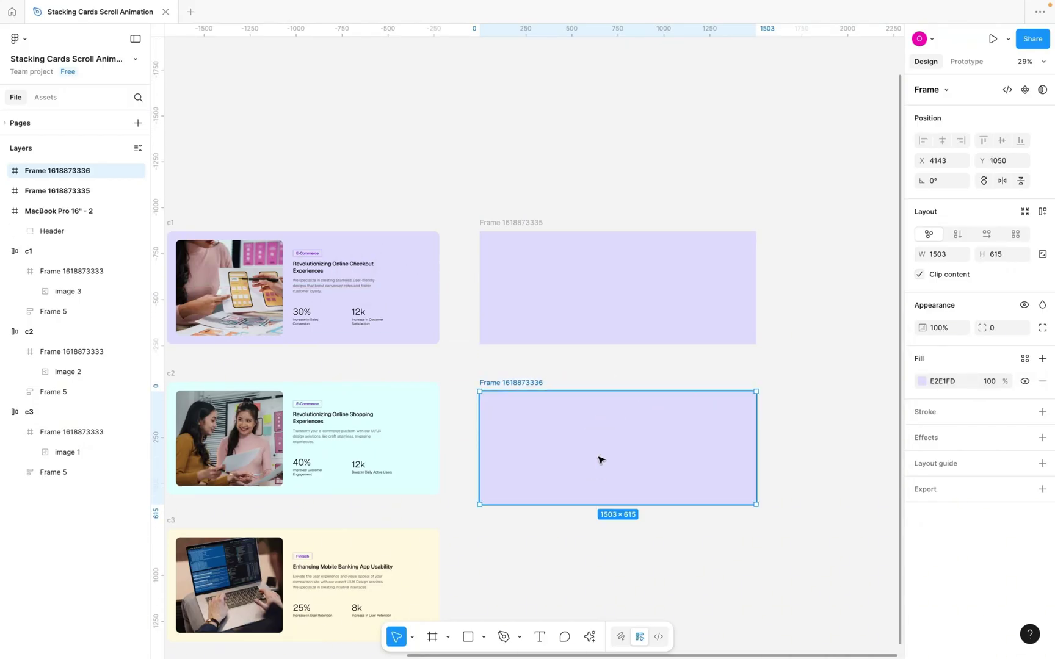
click(922, 383)
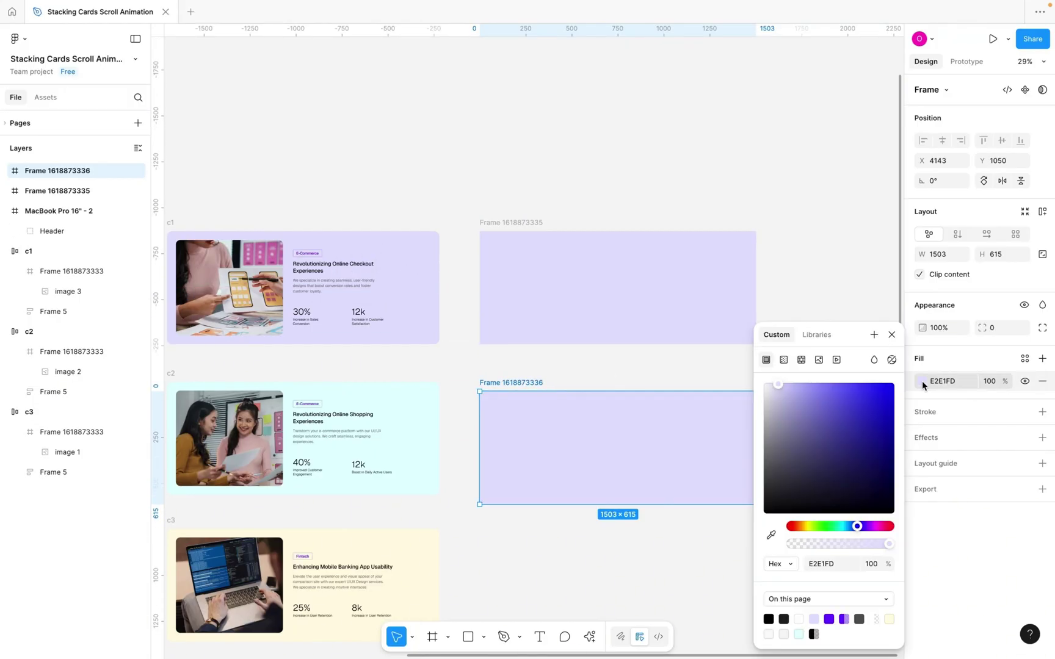
click(772, 536)
click(435, 453)
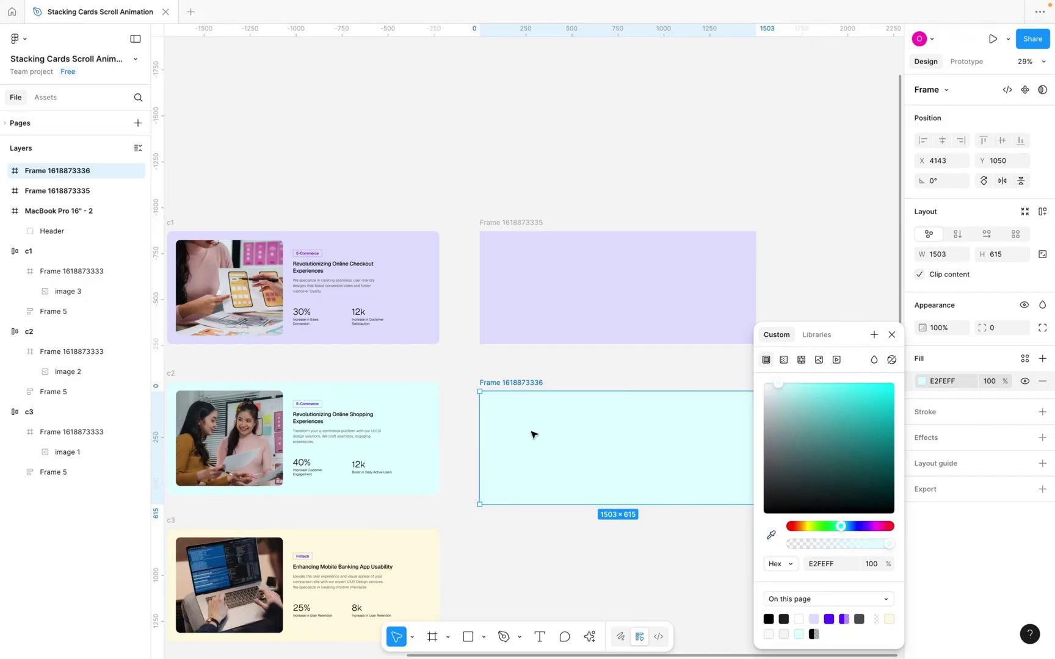
click(627, 388)
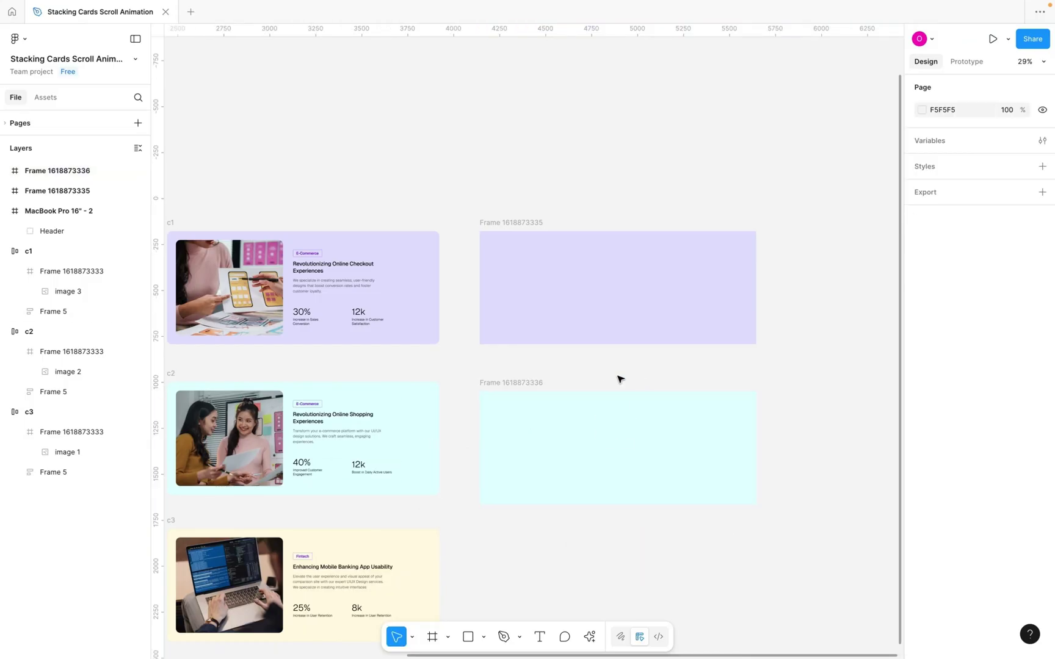
scroll(685, 391, down, 3)
scroll(685, 391, up, 3)
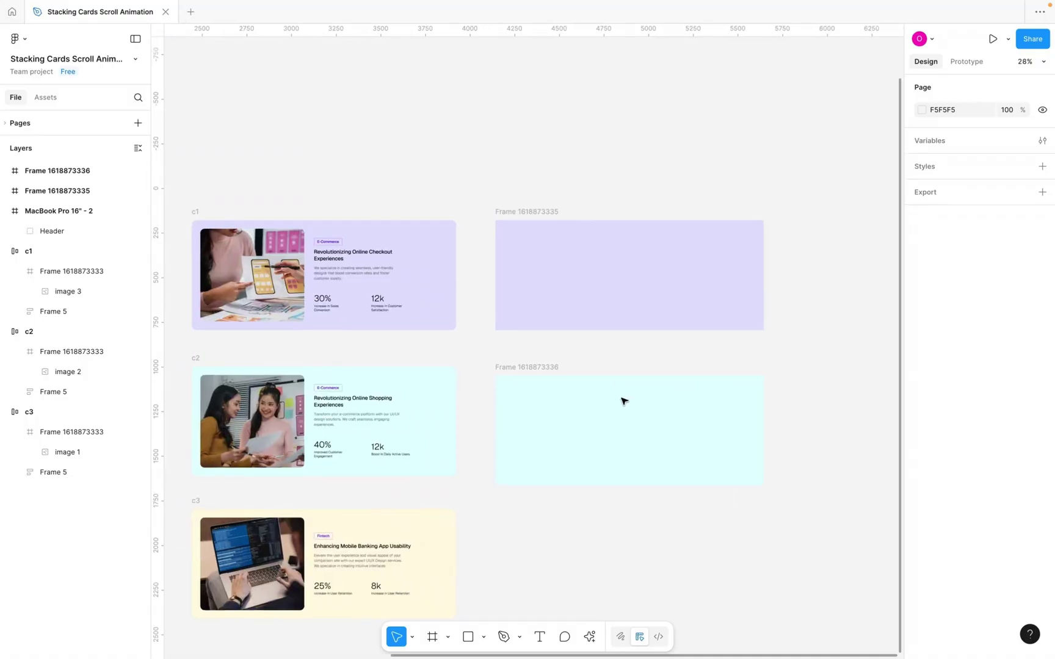
click(551, 381)
click(537, 279)
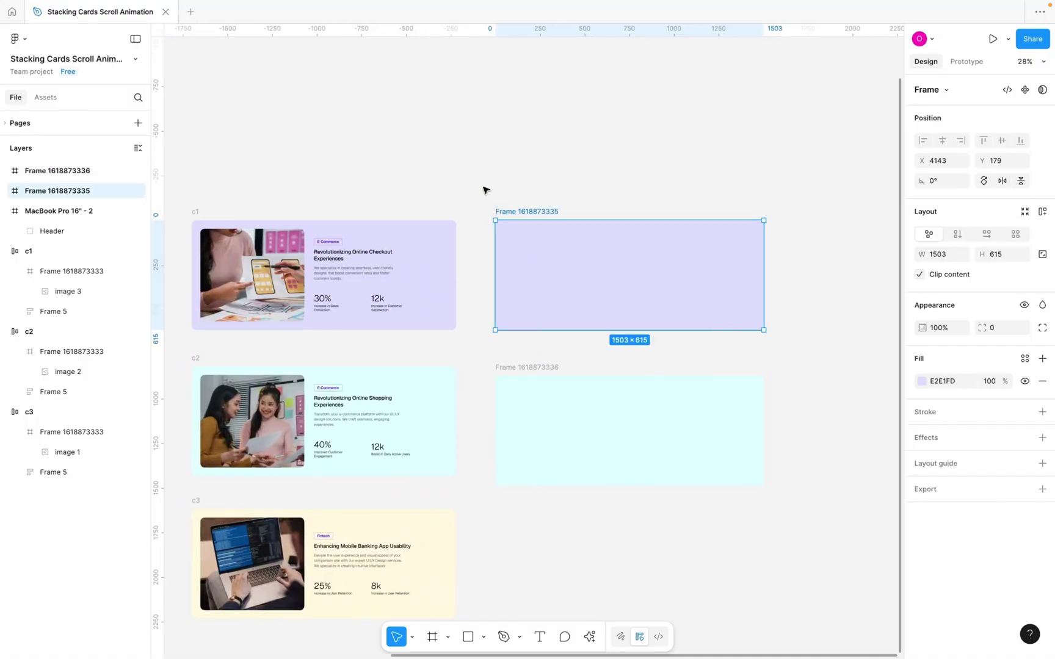
drag(484, 188, 784, 511)
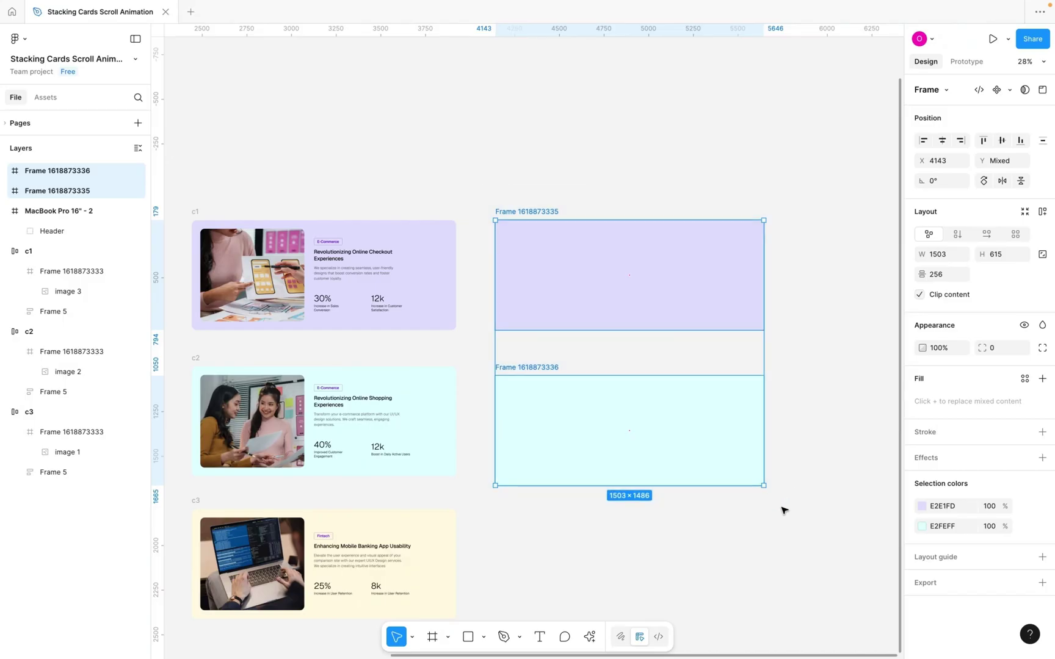
Delete the two coloured frames and move card c1 up on the canvas
key(Delete)
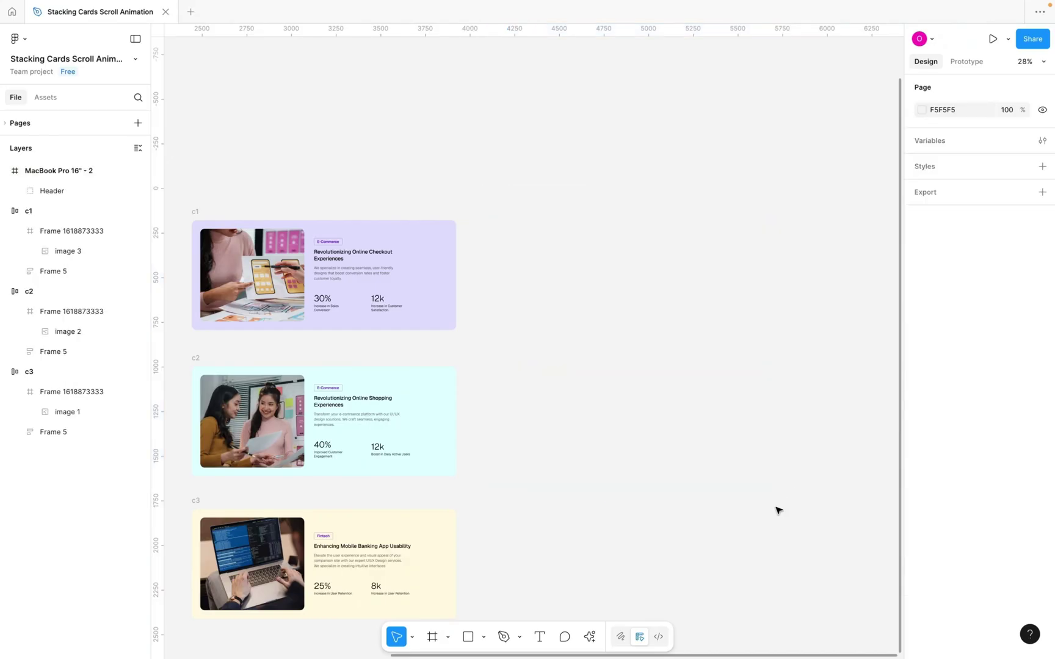
scroll(577, 489, down, 3)
scroll(578, 492, down, 2)
click(518, 278)
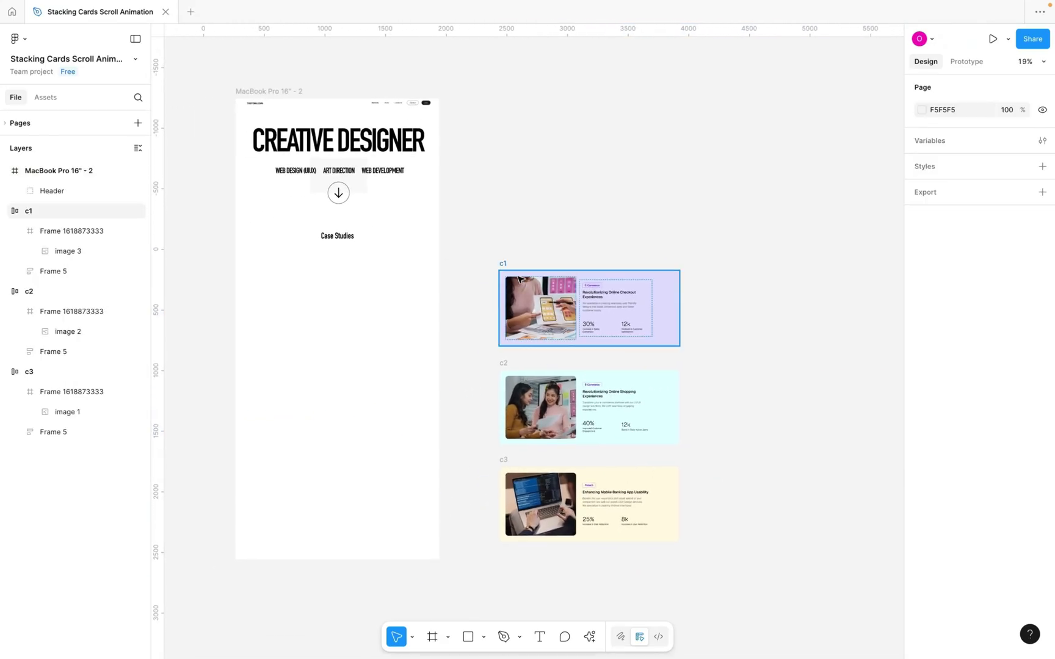
click(503, 267)
scroll(503, 269, up, 2)
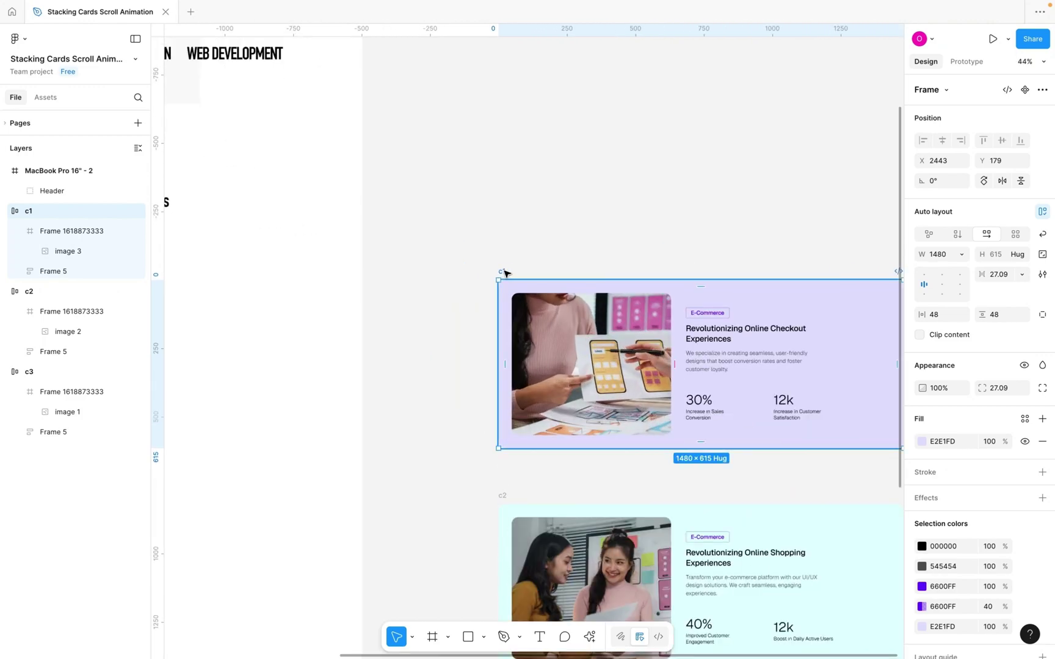
scroll(504, 272, right, 2)
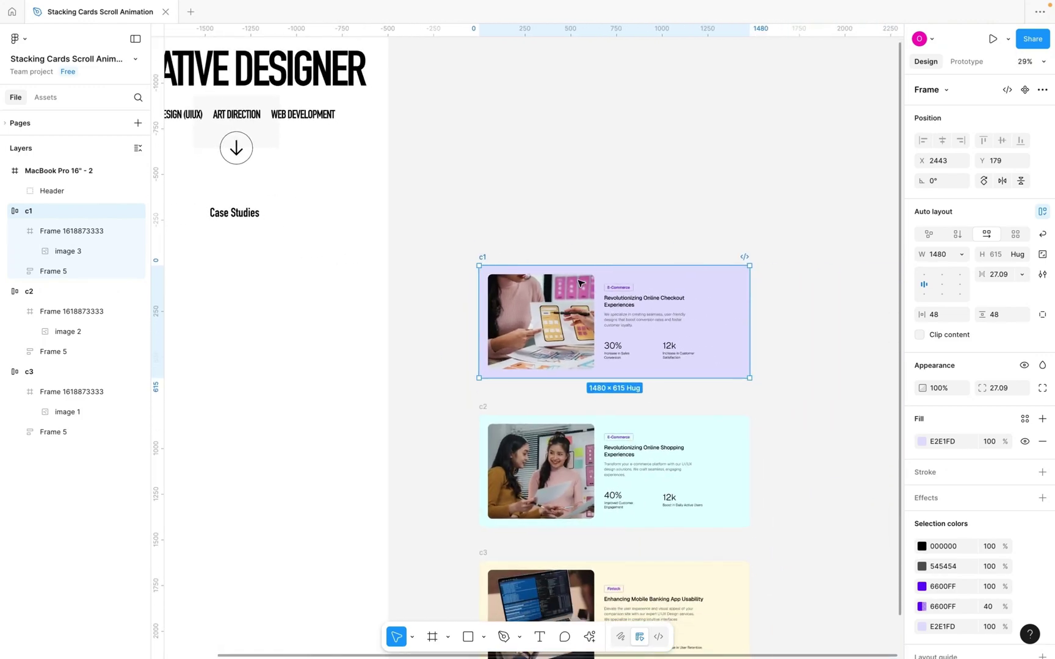
scroll(580, 283, right, 3)
mouse_move(411, 251)
mouse_down()
mouse_move(416, 213)
mouse_move(414, 228)
mouse_up()
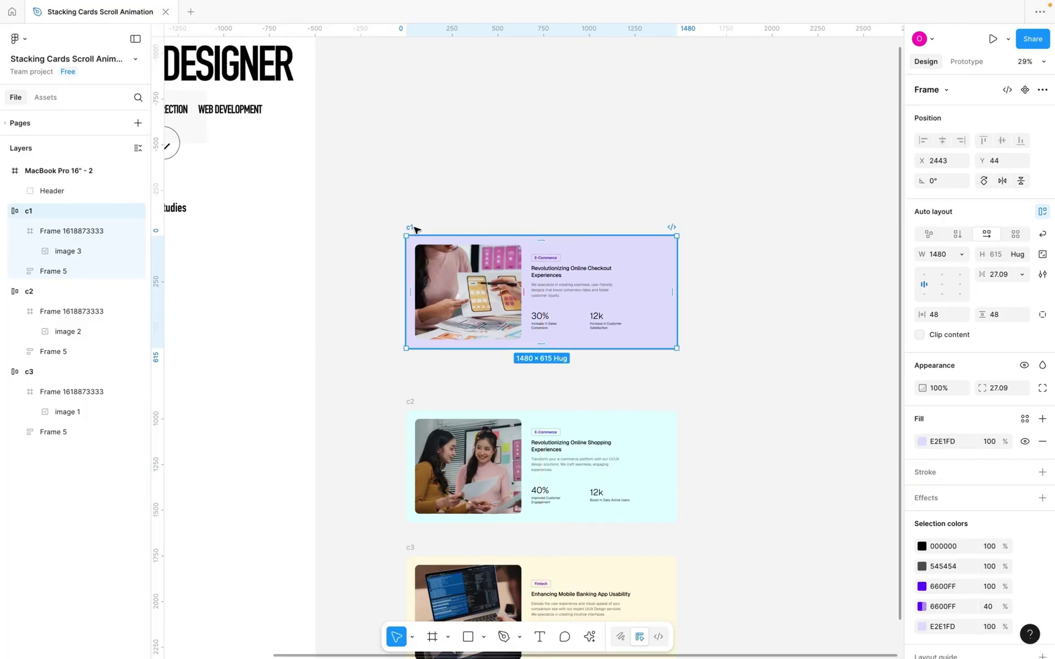
Wrap card c1 in a new frame named Card 1
right_click(415, 229)
click(455, 361)
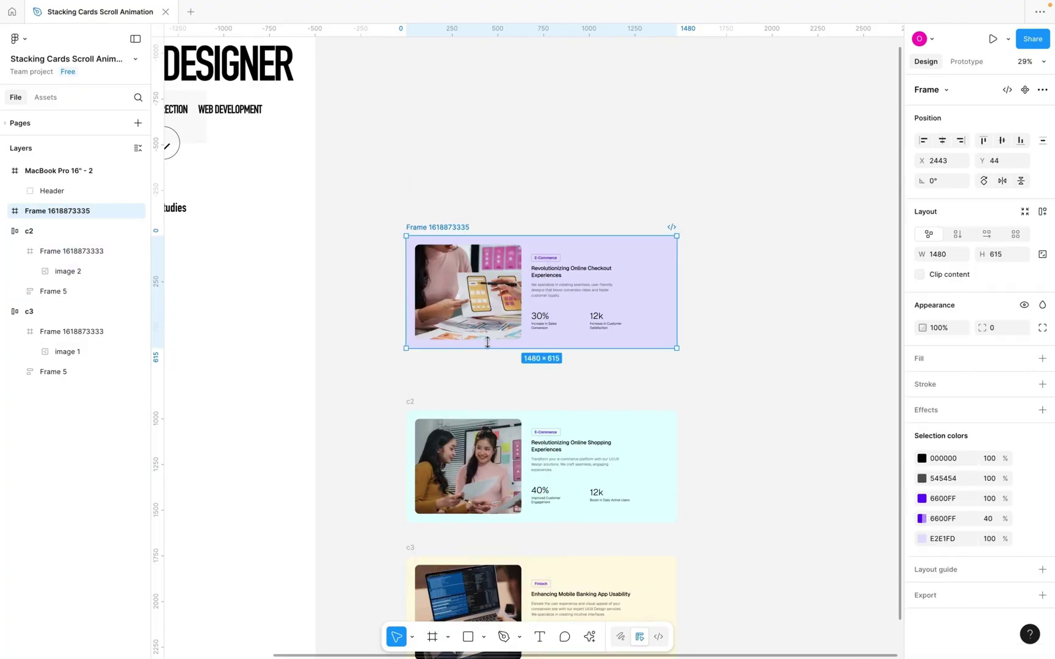
click(7, 212)
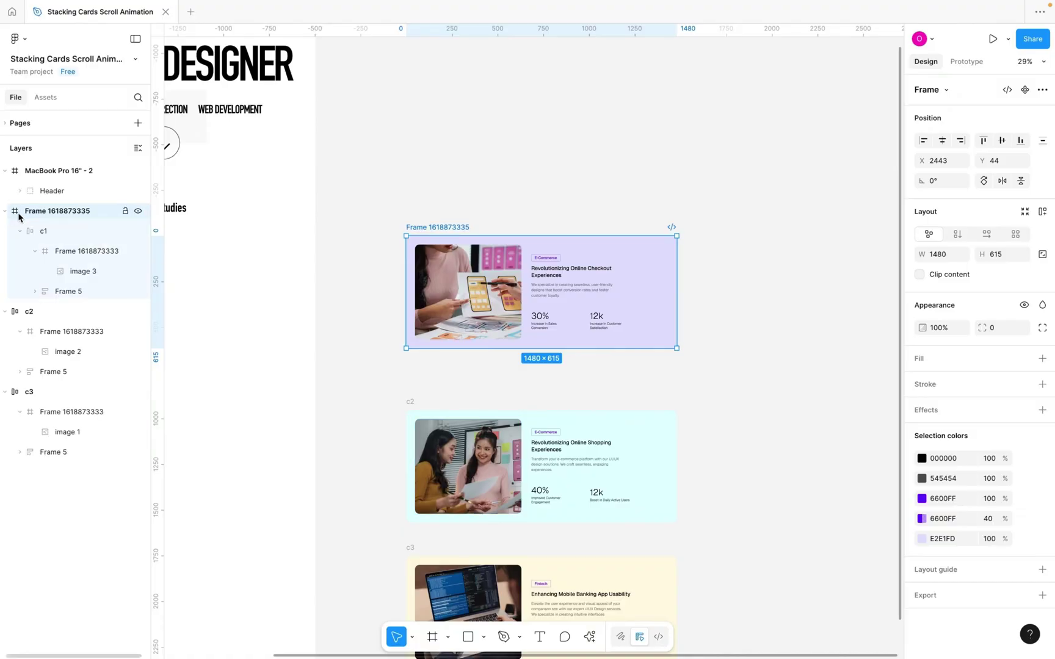
double_click(41, 212)
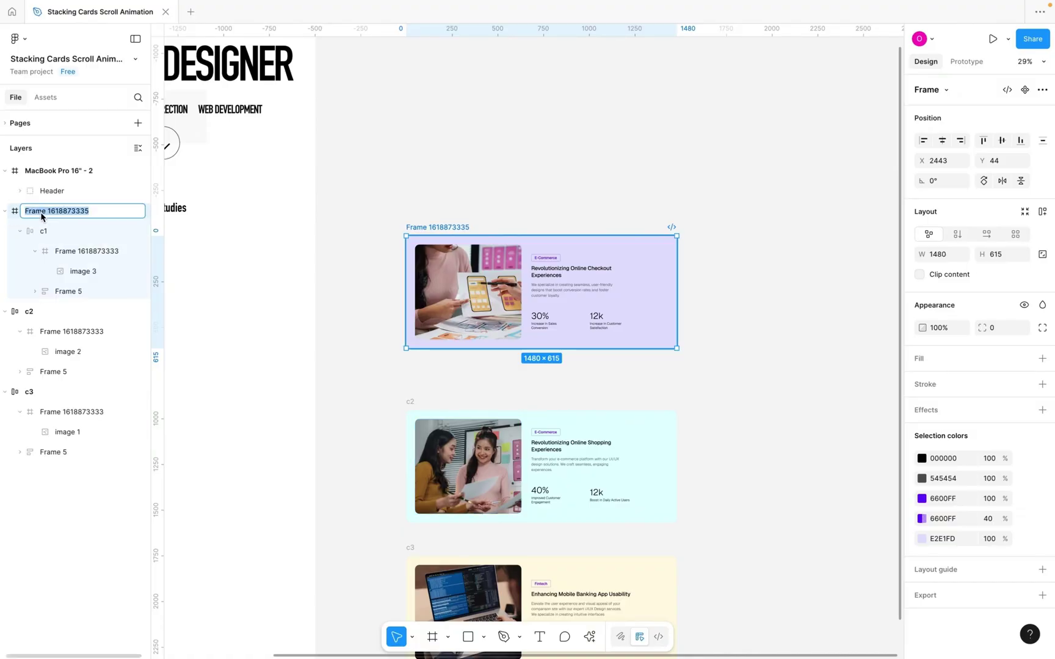
text(Card 1)
click(4, 210)
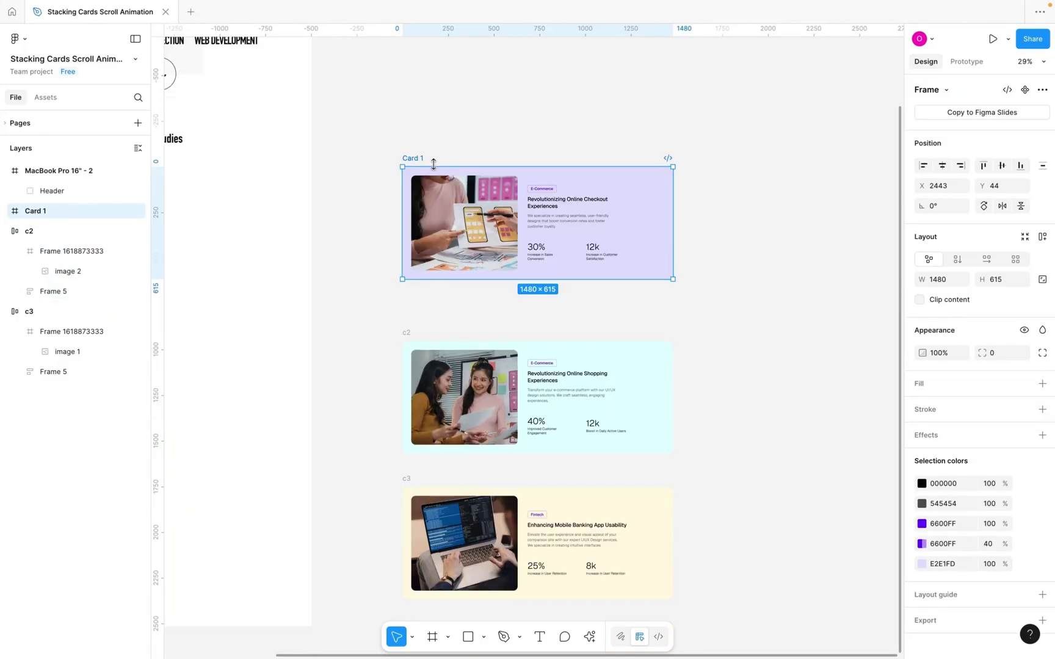
Extend Card 1 upward to 1480×858 and move it higher on the canvas
scroll(459, 168, up, 3)
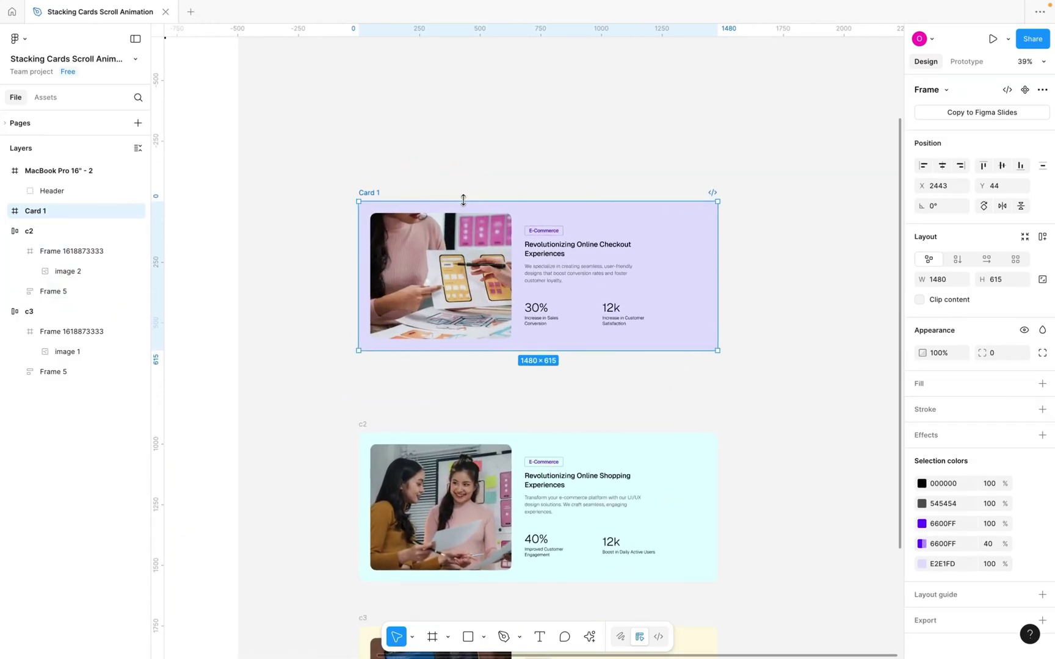
drag(464, 201, 463, 142)
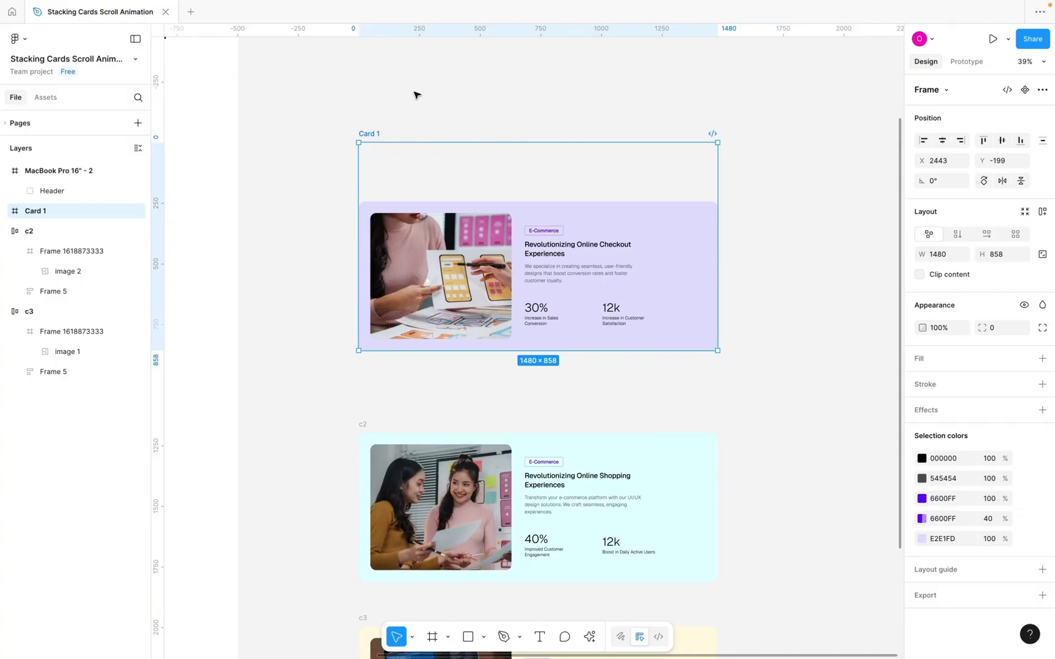
scroll(414, 94, down, 5)
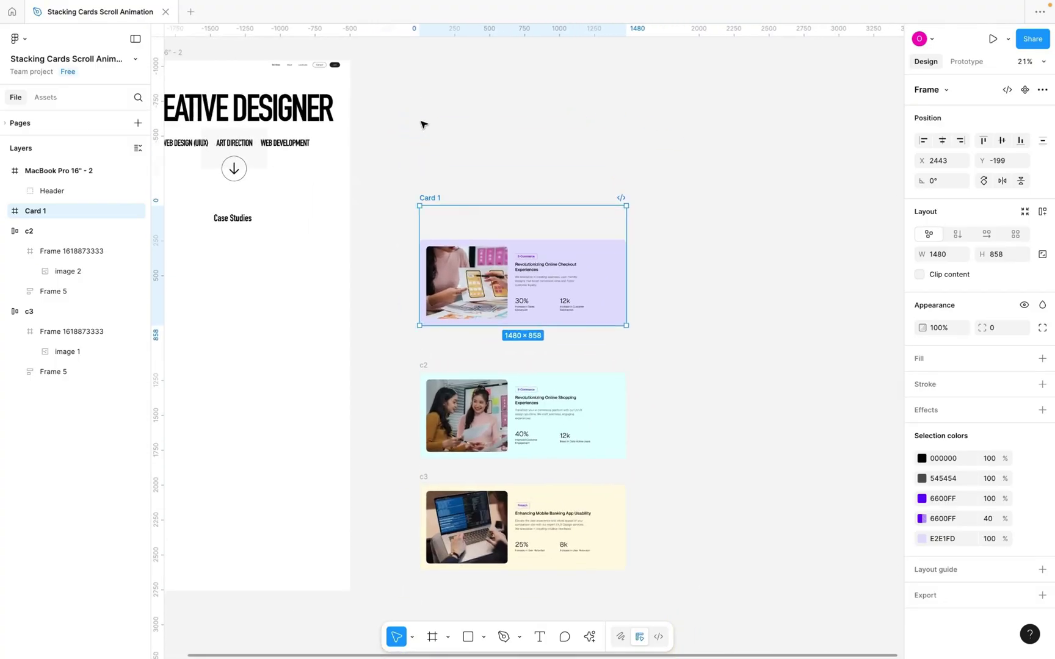
scroll(424, 122, up, 3)
drag(427, 243, 423, 64)
scroll(480, 360, down, 5)
Wrap card c2 in a new frame named Card 2
click(398, 325)
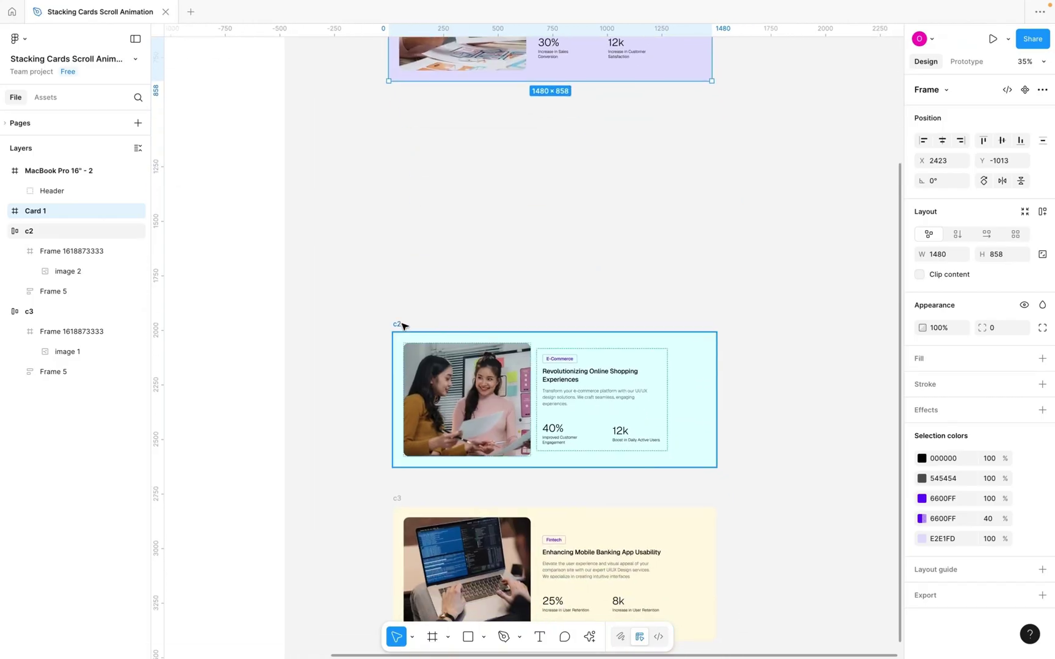
right_click(398, 326)
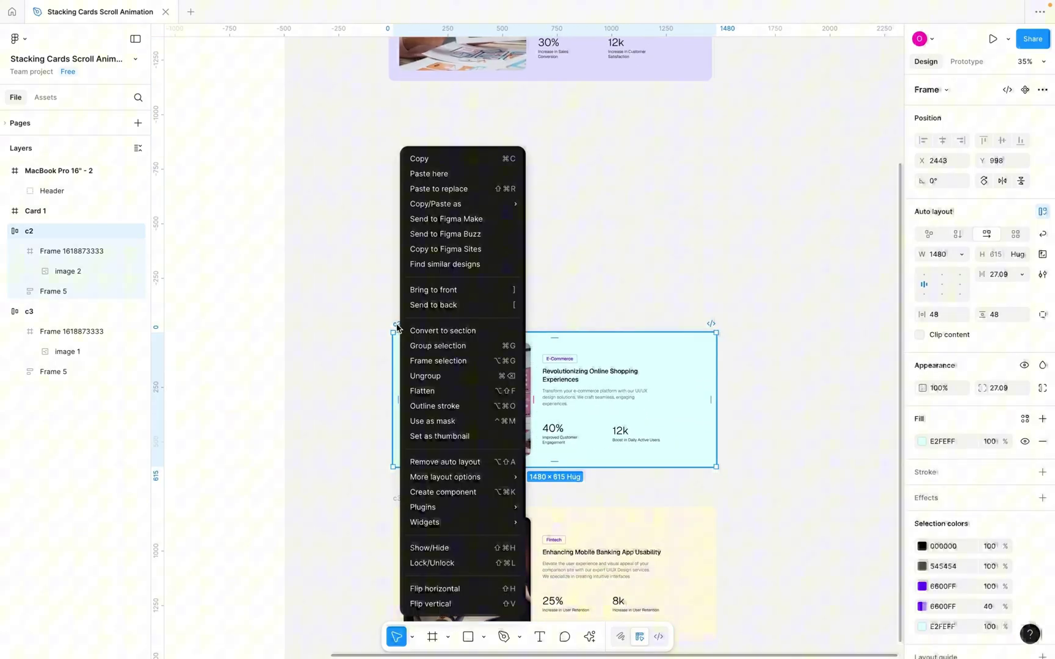
click(441, 365)
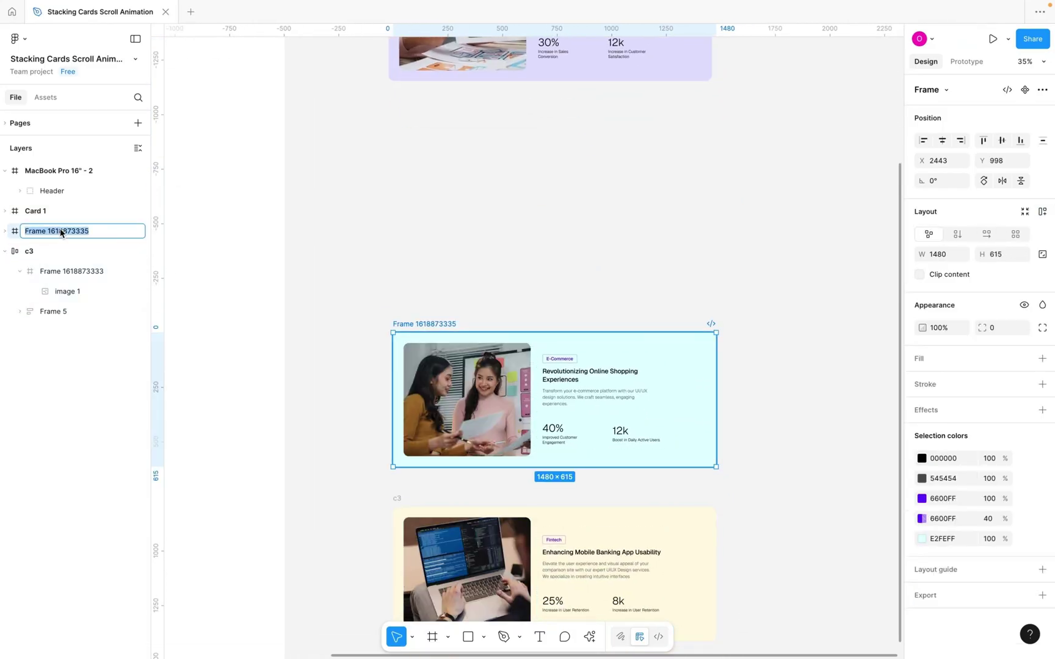
text(Card 2)
click(295, 224)
click(405, 324)
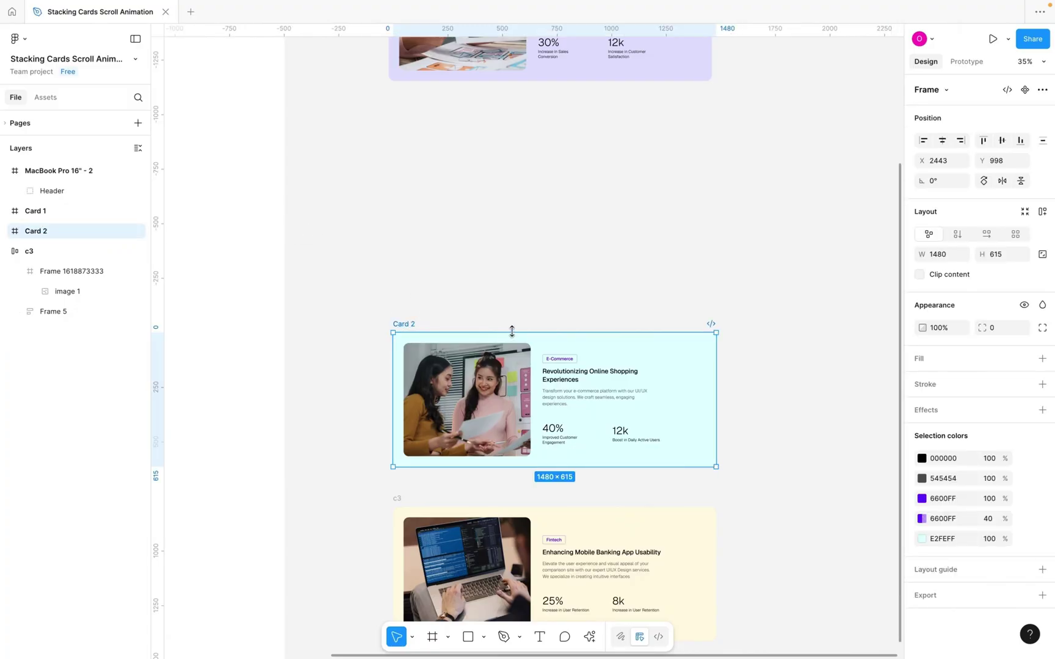
Extend Card 2 upward to a height of 858 and move it up
drag(511, 331, 506, 279)
scroll(867, 229, up, 2)
scroll(867, 229, right, 2)
click(998, 253)
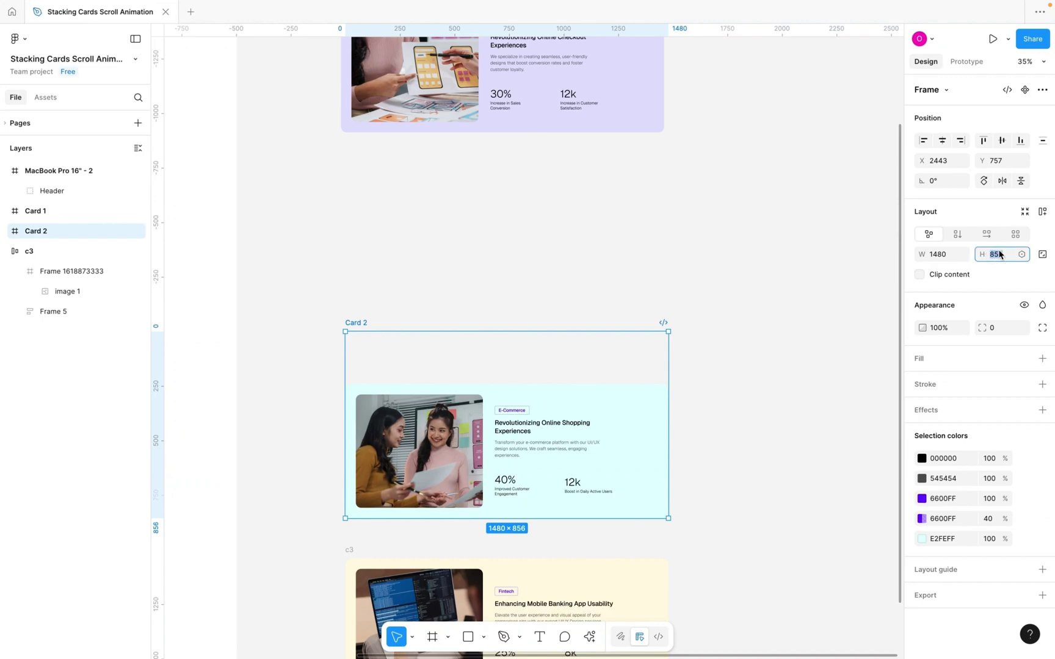
key(Return)
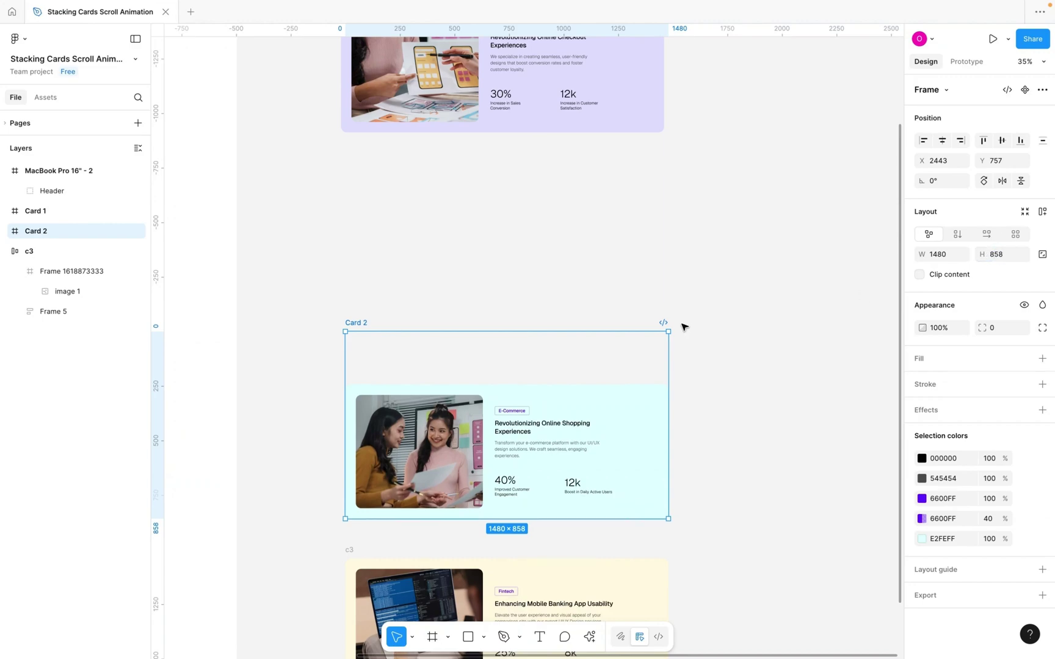
drag(363, 327, 358, 170)
scroll(359, 174, down, 2)
scroll(357, 174, down, 5)
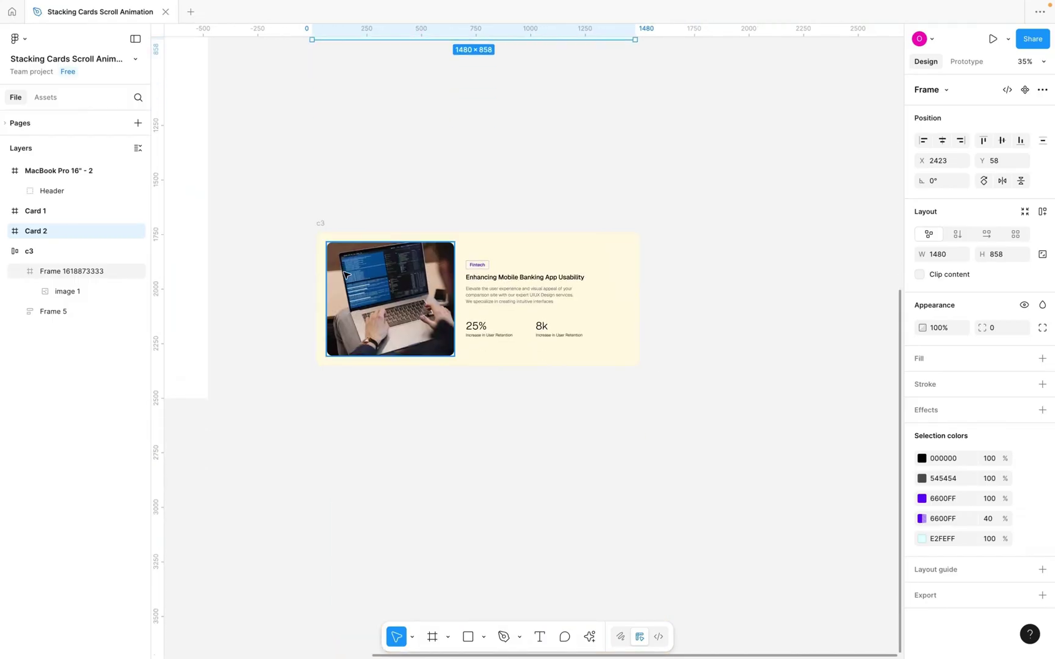
click(320, 226)
right_click(320, 229)
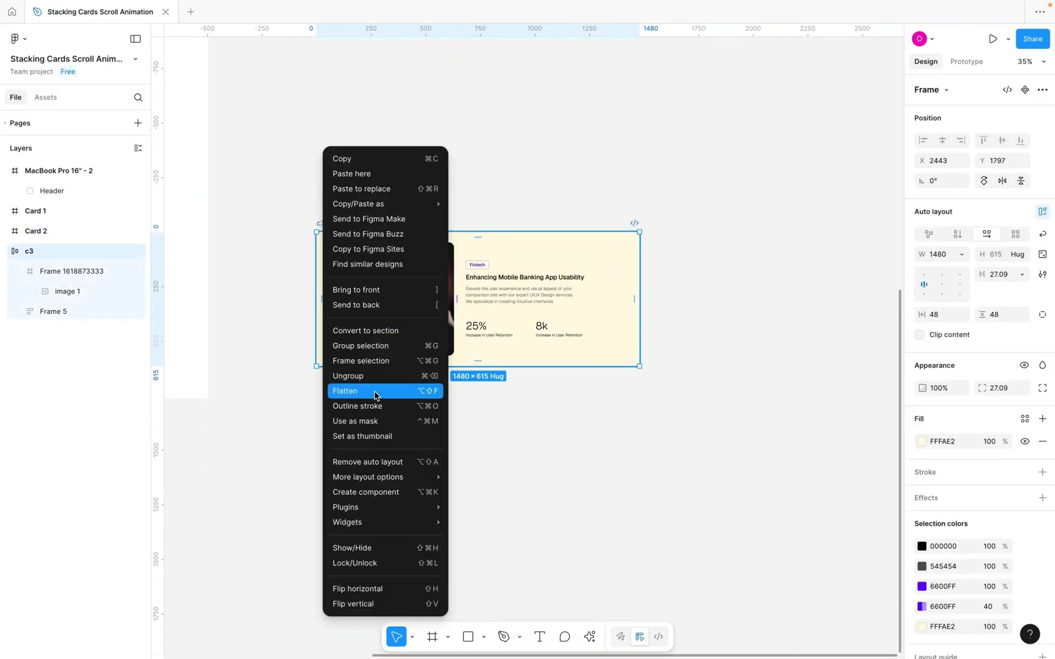
Wrap card c3 in a frame named Card 3 and extend it upward to 858 tall
click(358, 363)
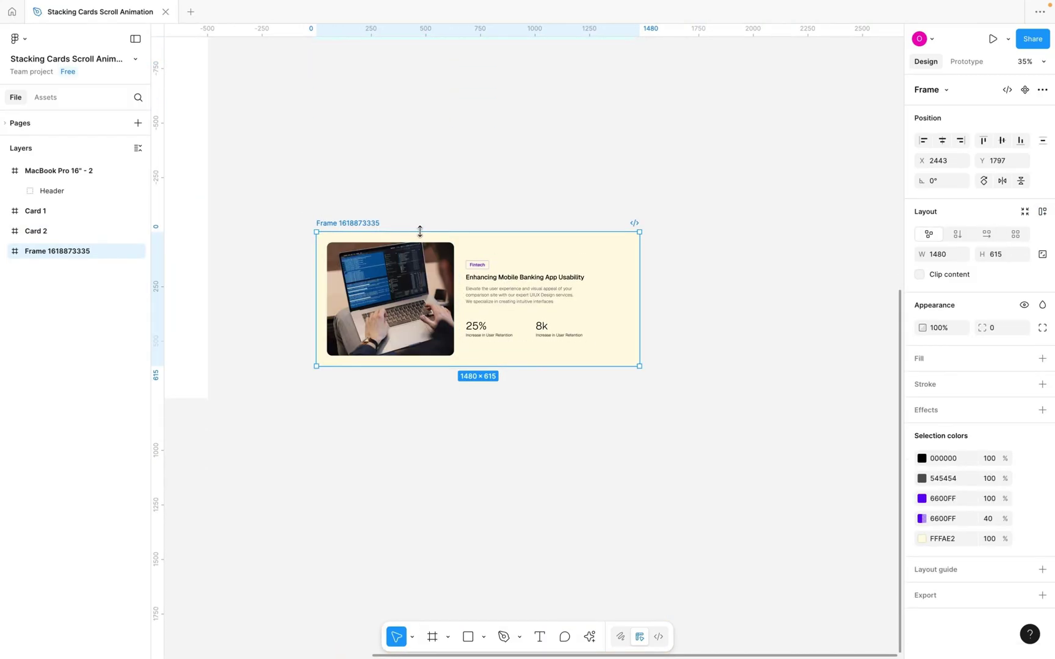
double_click(60, 254)
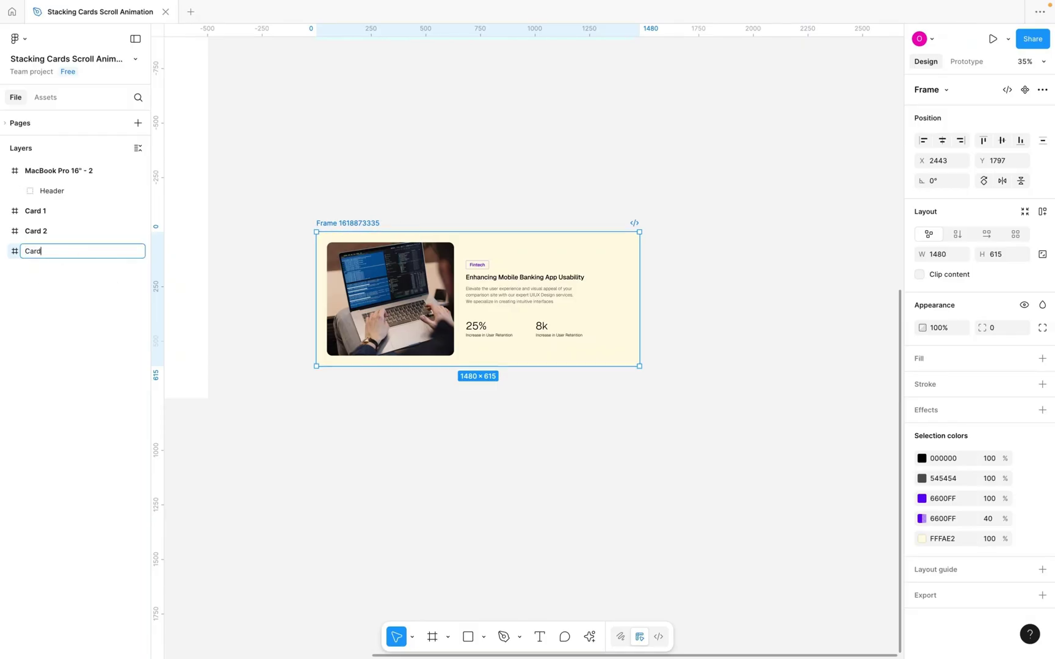
text(Card 3)
click(348, 226)
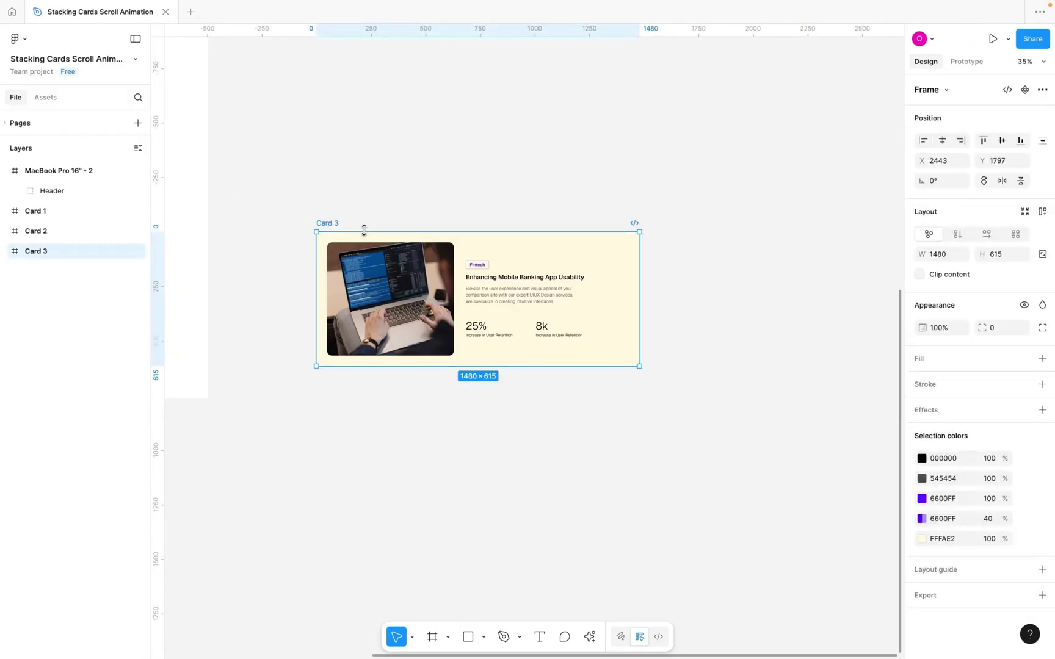
drag(364, 230, 372, 177)
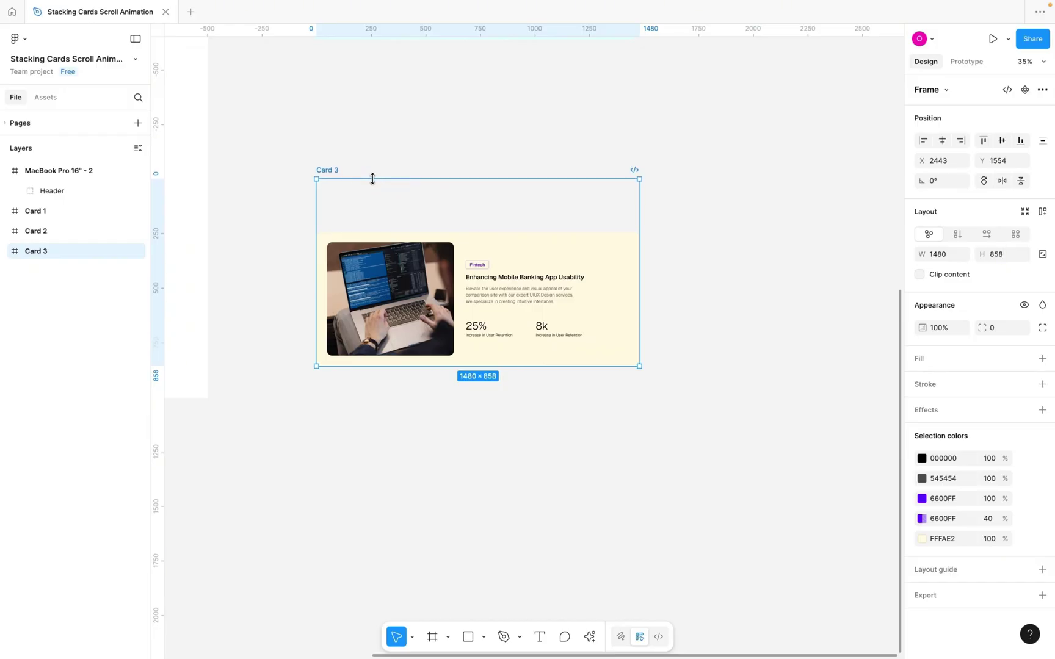
Move Card 2 and Card 1 down for even spacing, then select all three cards
scroll(466, 179, down, 5)
drag(410, 134, 409, 160)
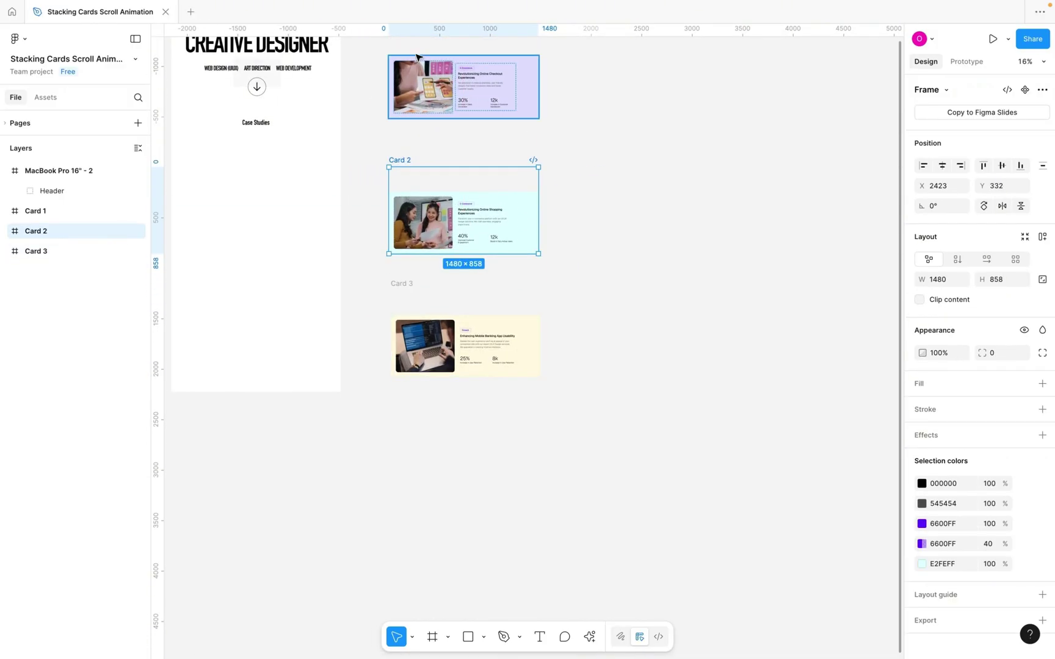
scroll(416, 60, up, 2)
click(395, 64)
drag(395, 65, 397, 87)
scroll(450, 184, up, 2)
scroll(450, 184, left, 3)
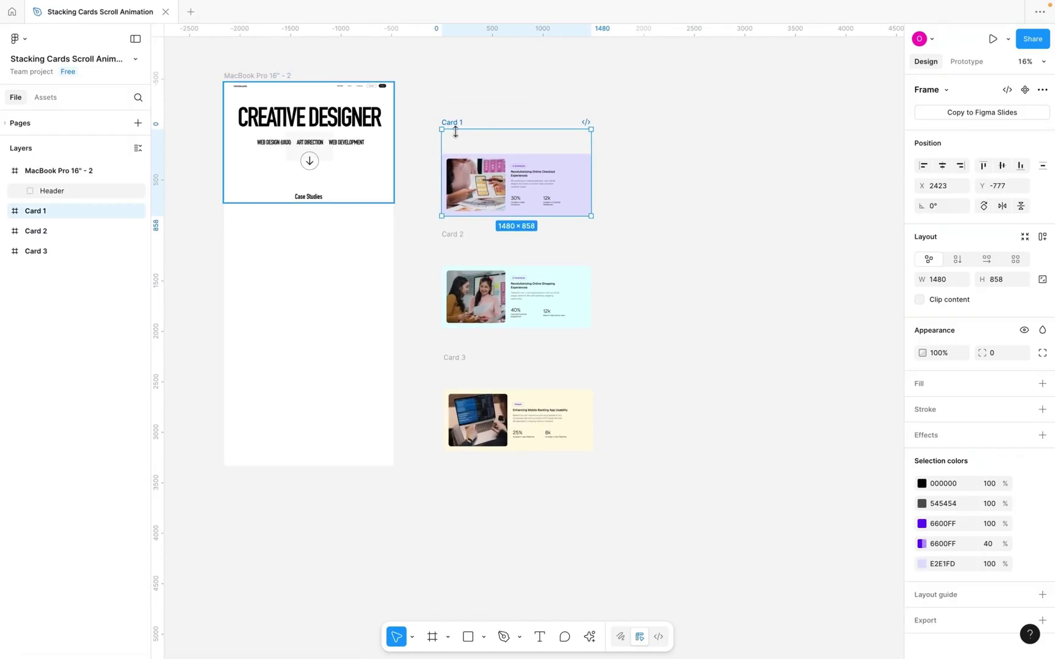
drag(429, 103, 642, 476)
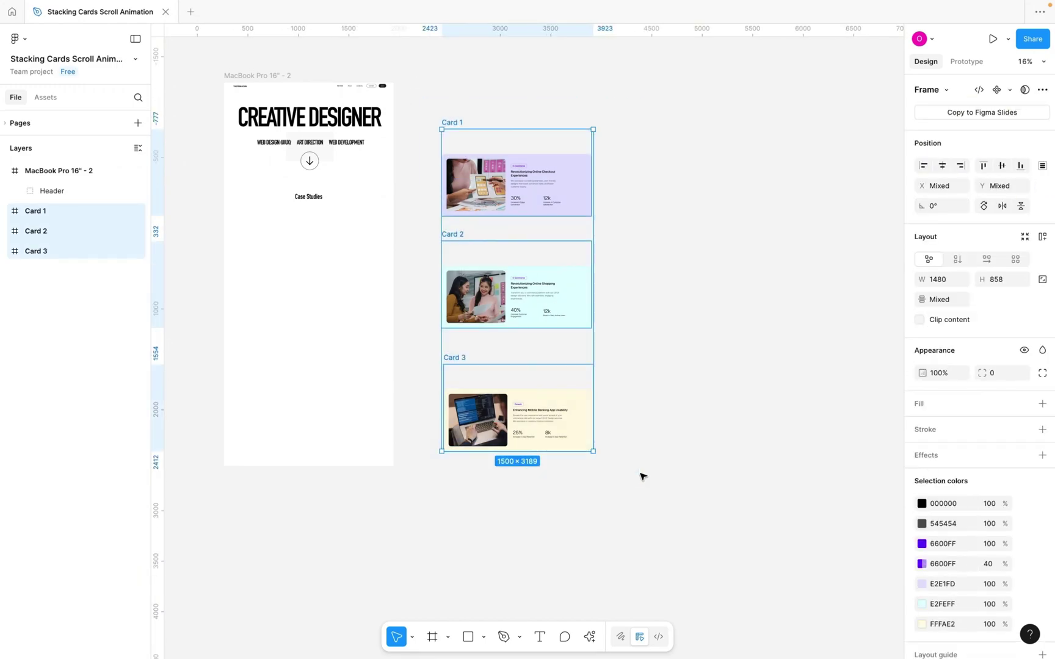
Stretch the MacBook page frame to 5309 tall and draw a 1671×2850 frame below Case Studies
click(241, 76)
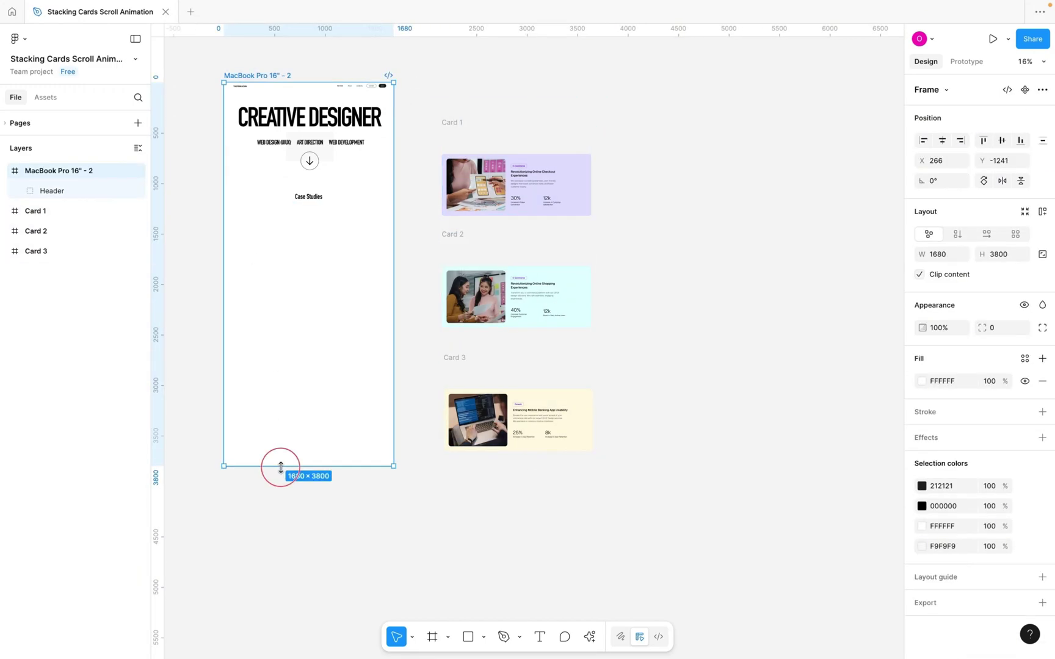
drag(280, 467, 282, 619)
scroll(278, 242, up, 5)
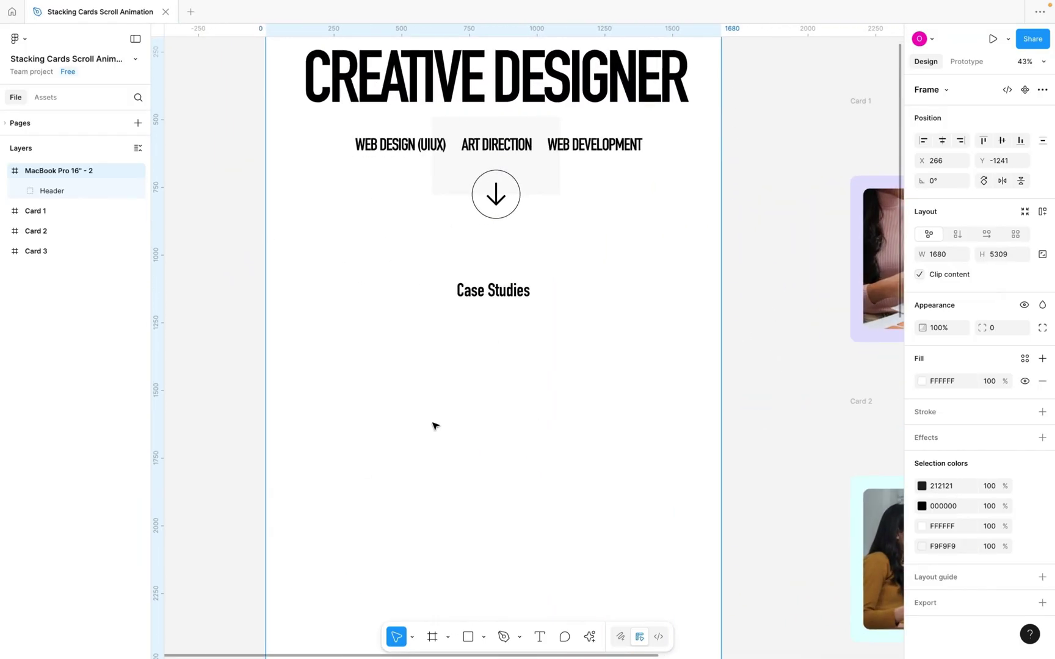
scroll(435, 425, down, 4)
scroll(458, 458, down, 2)
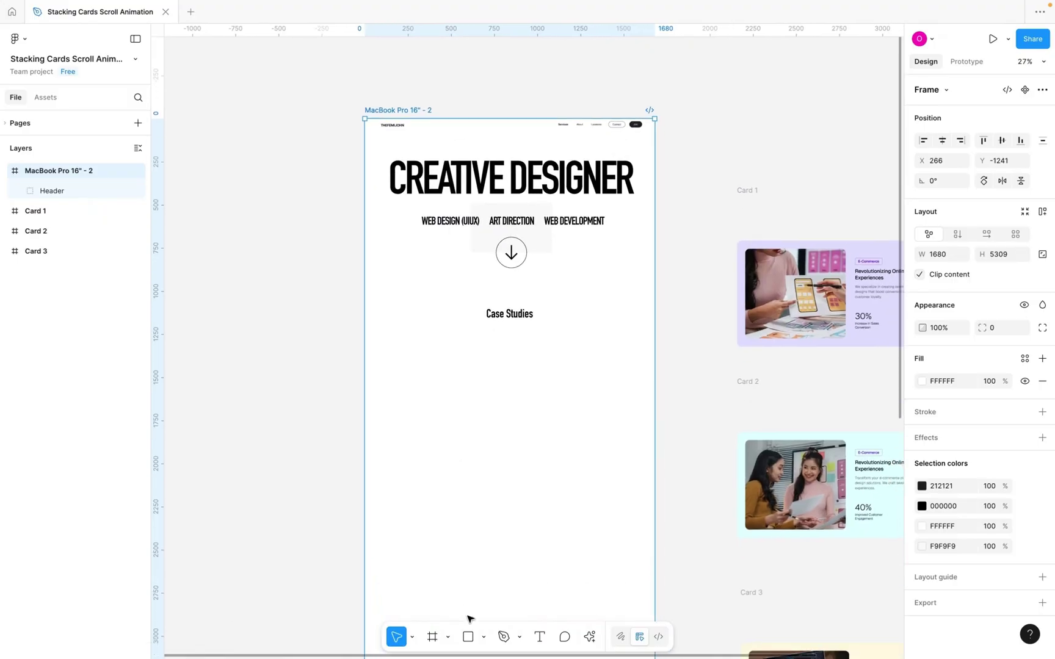
click(433, 638)
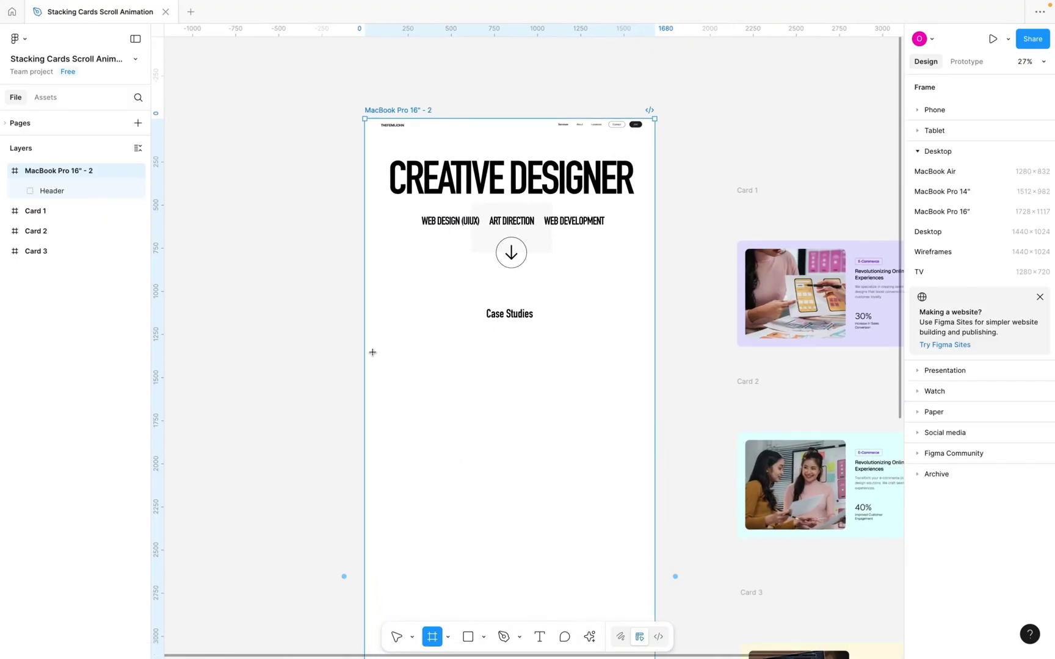
drag(364, 349, 653, 563)
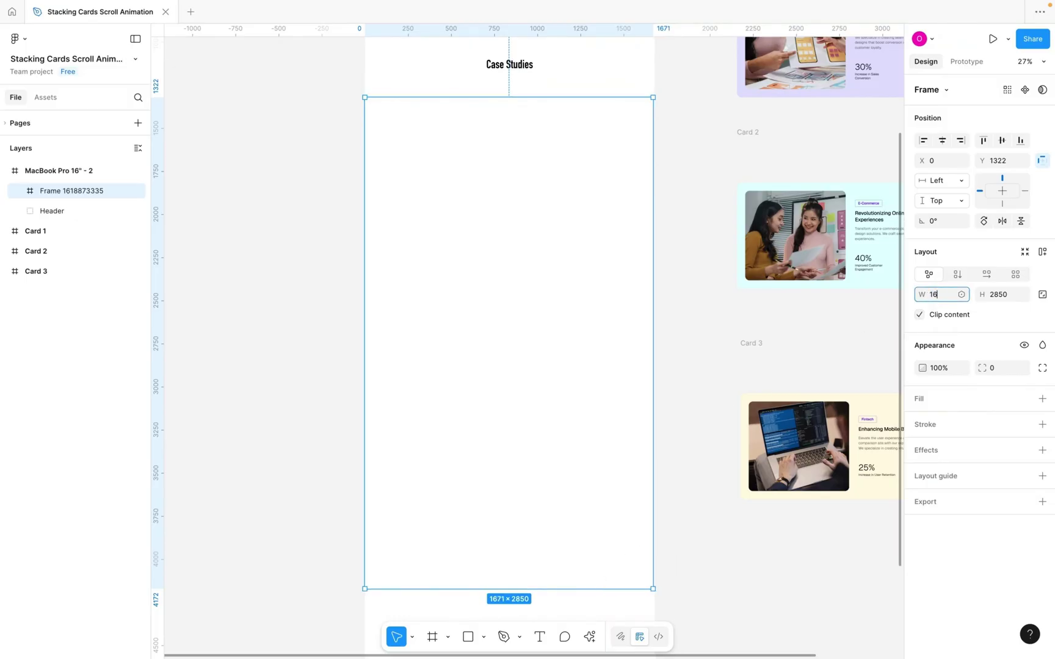
Set the new frame's width to 1680 and shift it down on the page
key(Return)
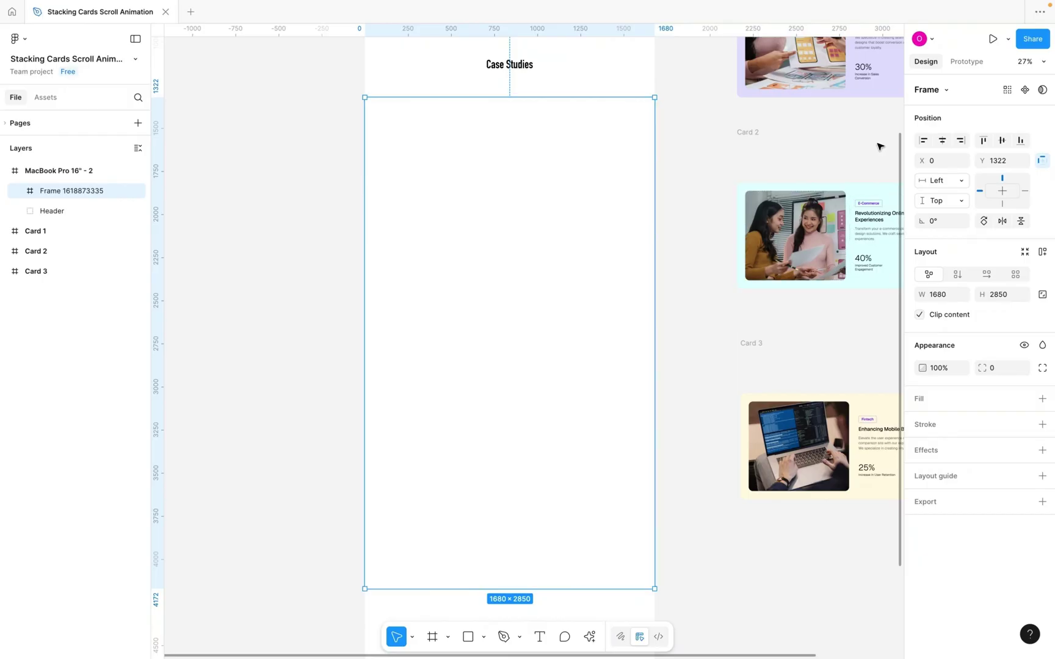
scroll(551, 162, up, 6)
scroll(551, 162, right, 2)
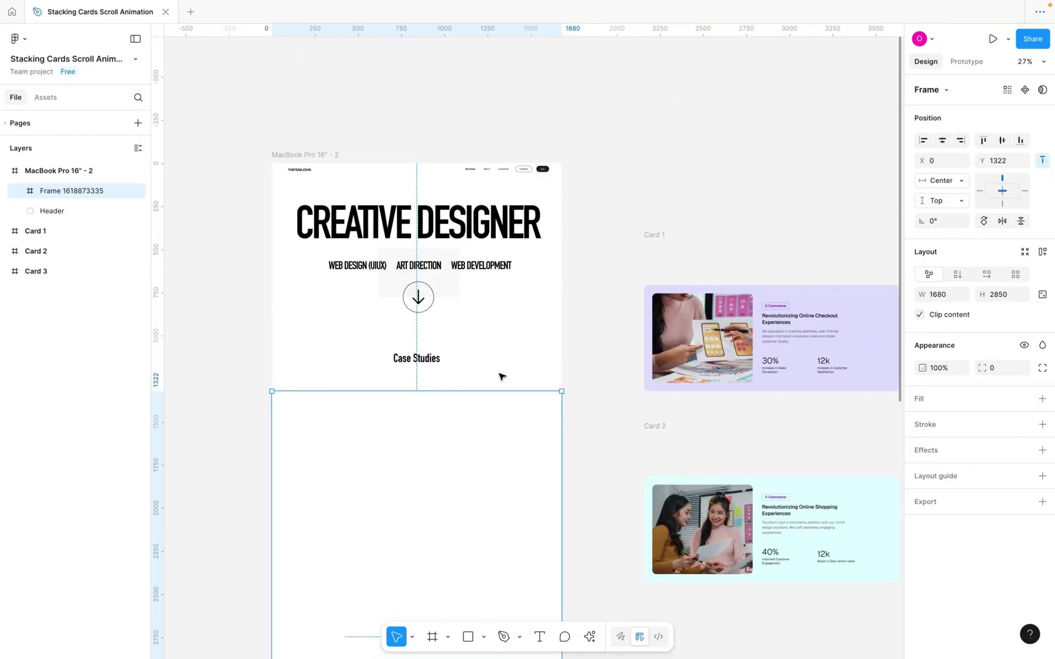
scroll(499, 374, down, 3)
drag(489, 380, 493, 403)
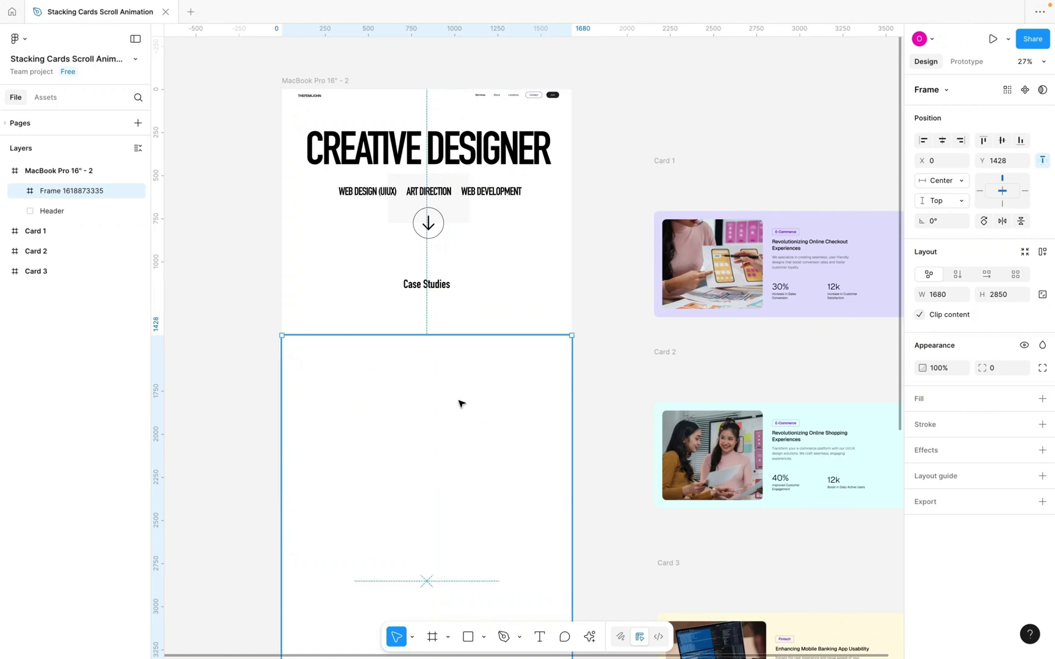
Drag Card 1 into the empty frame, placing it at X 100, Y 86
scroll(610, 379, down, 3)
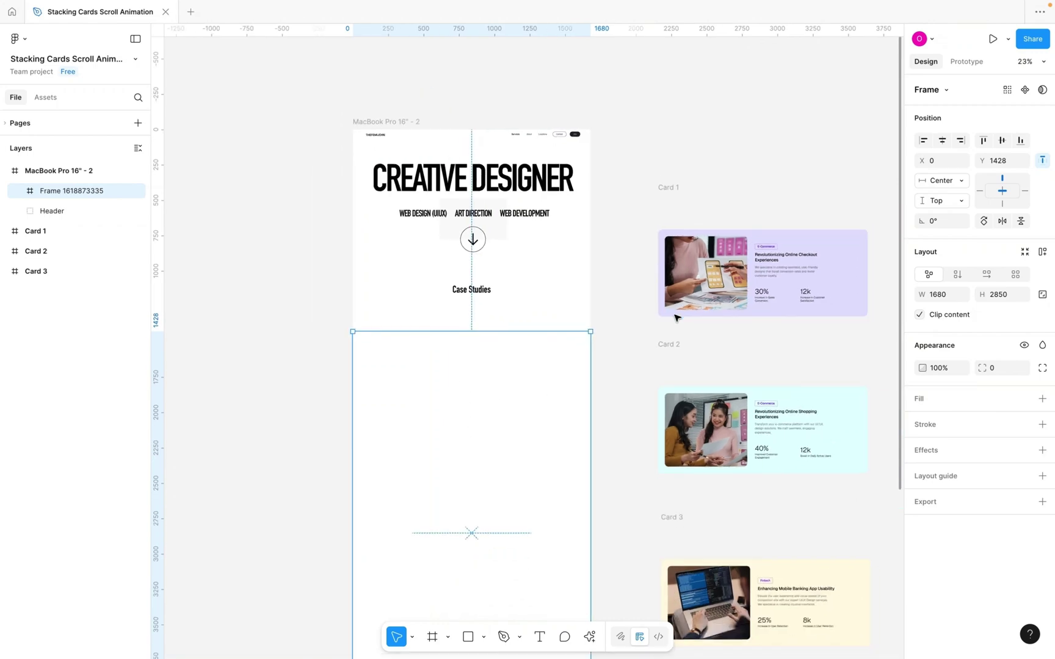
scroll(648, 305, down, 3)
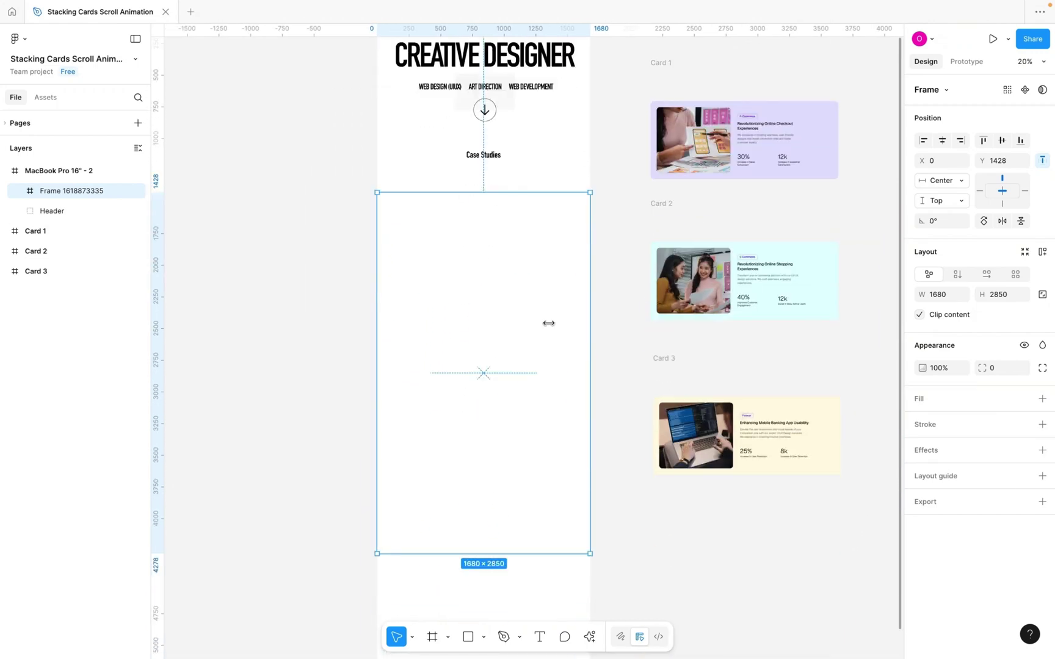
click(668, 57)
drag(669, 59, 410, 192)
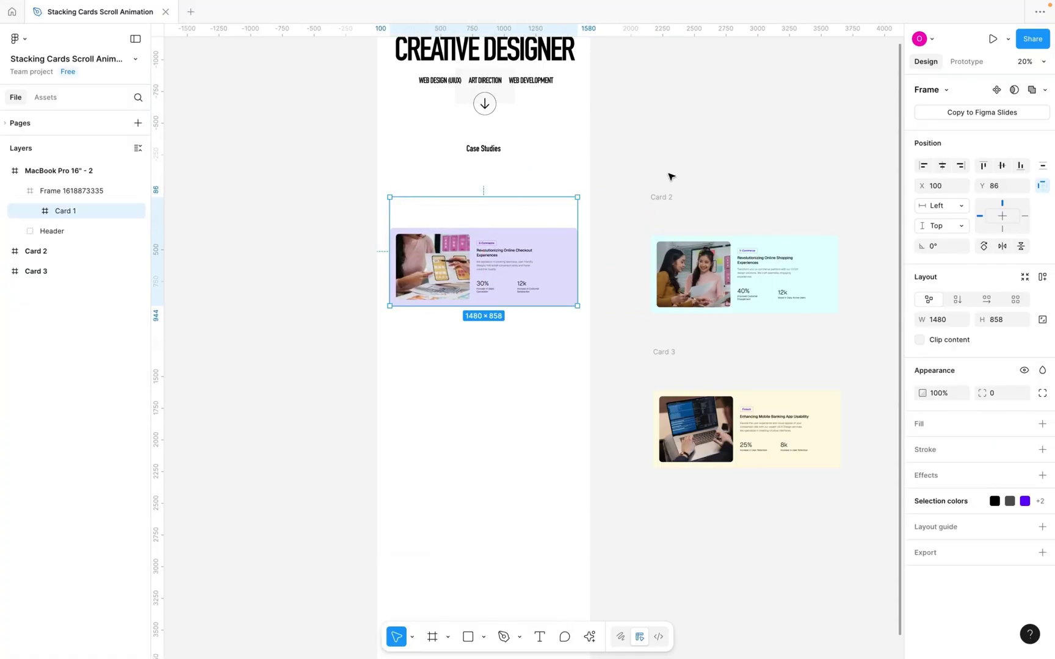
click(667, 197)
drag(670, 199, 405, 311)
click(667, 352)
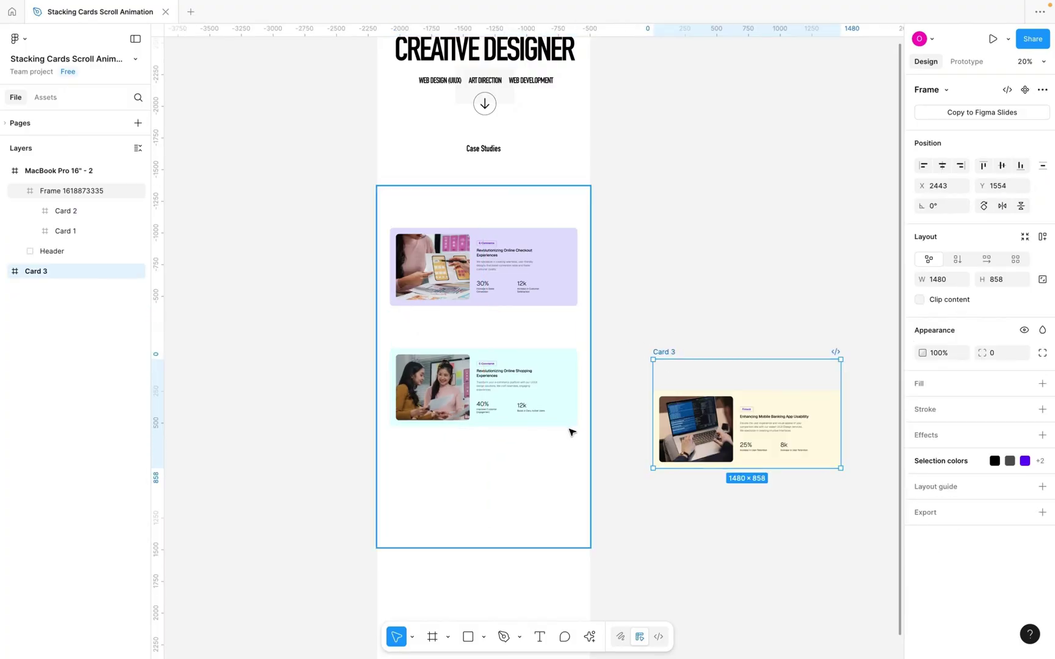
drag(669, 353, 413, 444)
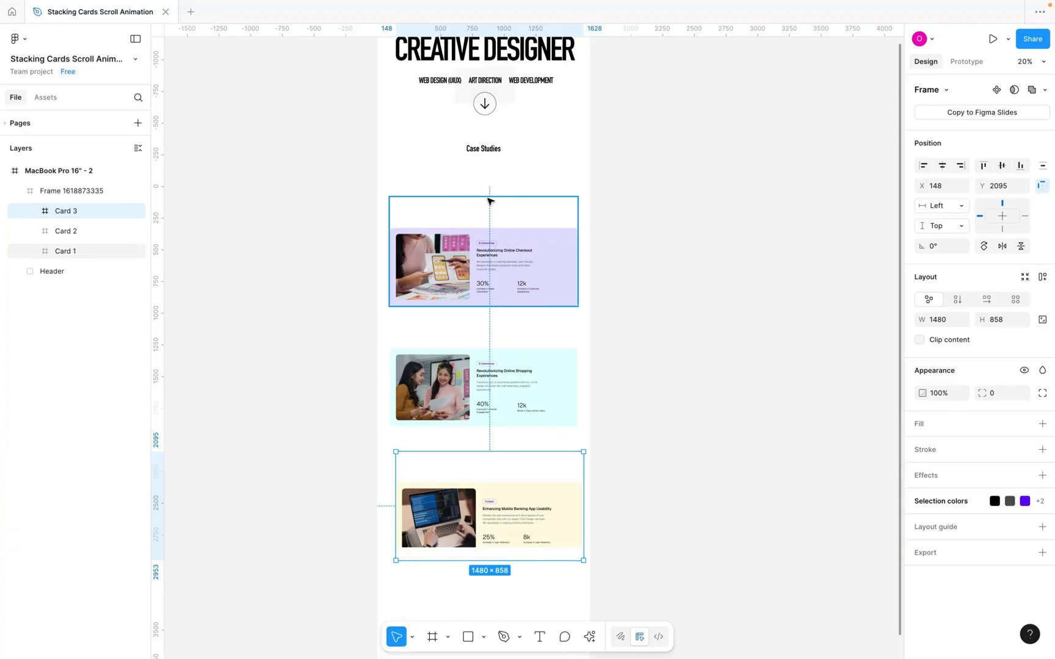
click(583, 187)
drag(566, 197, 806, 171)
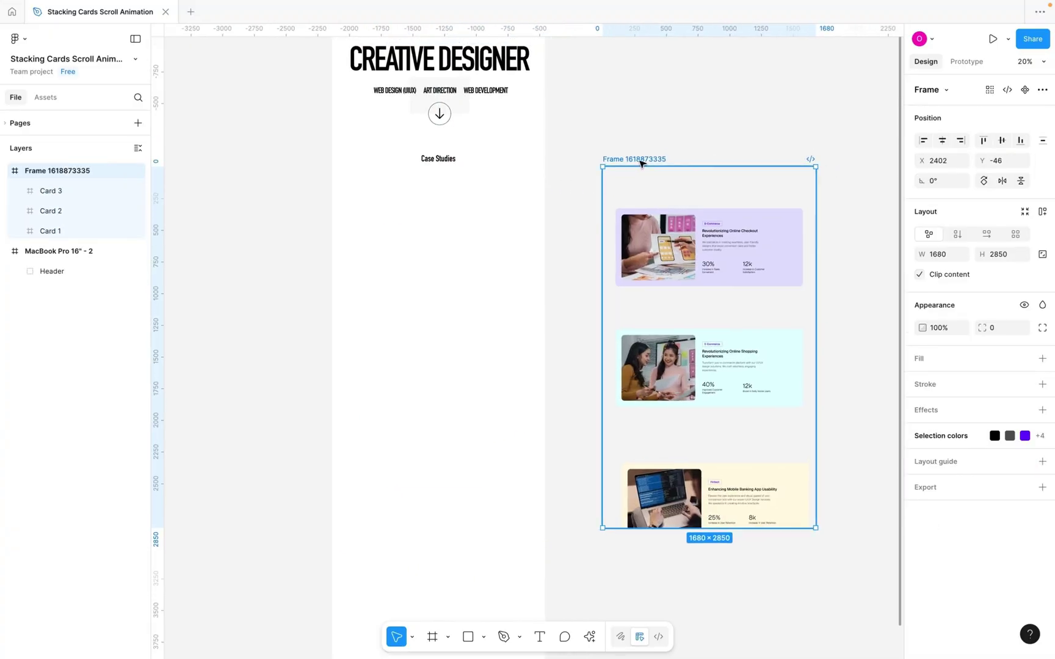
click(1042, 359)
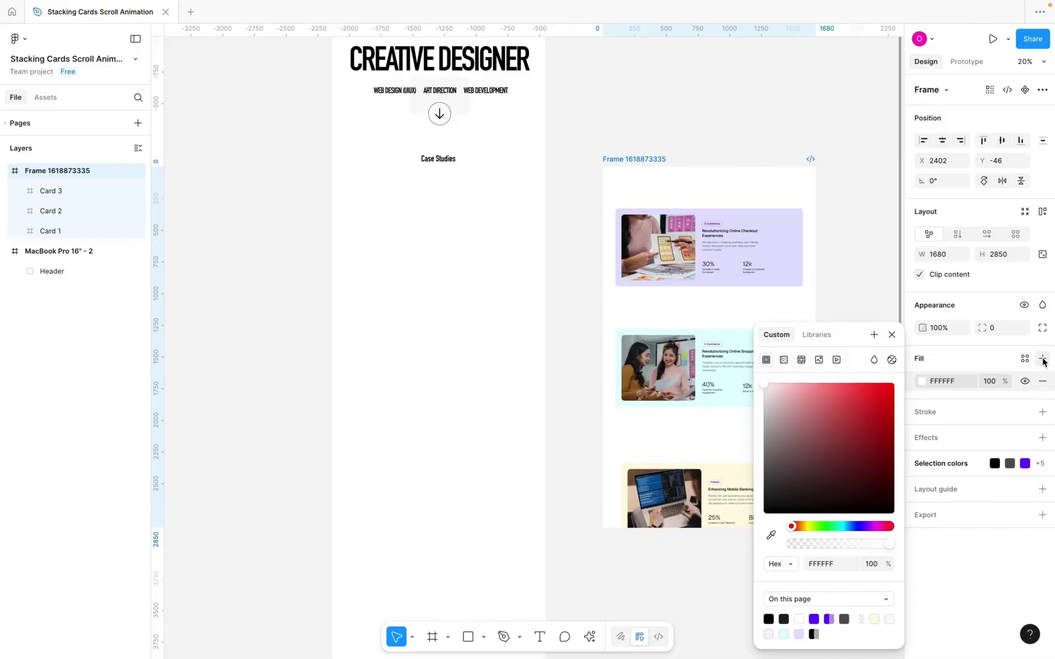
click(1041, 381)
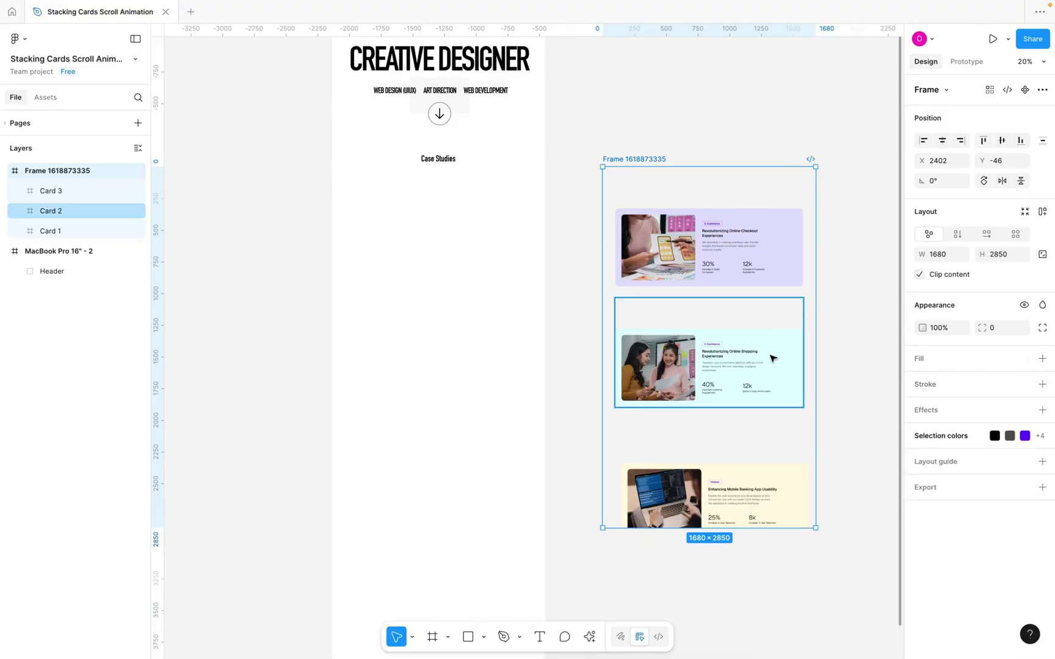
scroll(772, 358, right, 3)
click(1042, 359)
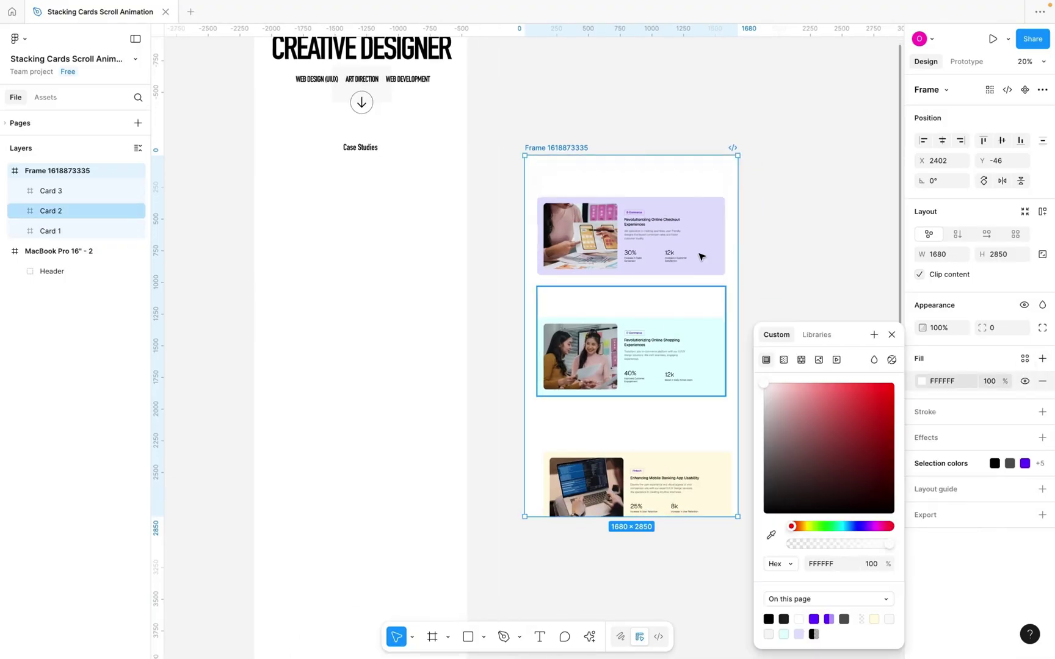
scroll(593, 158, up, 3)
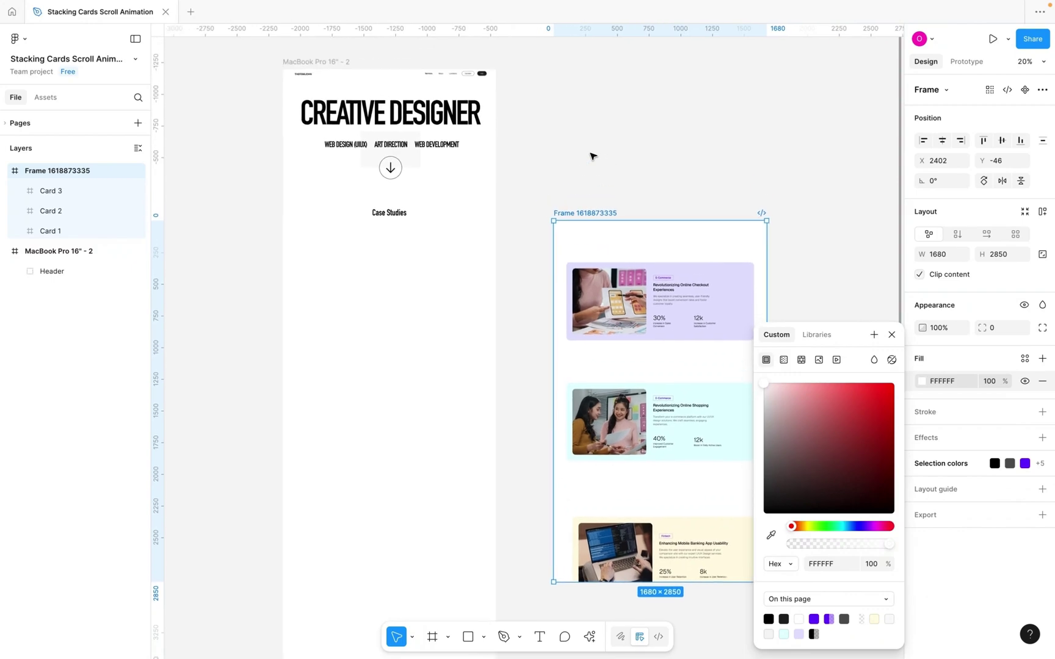
scroll(601, 187, right, 2)
scroll(601, 187, up, 1)
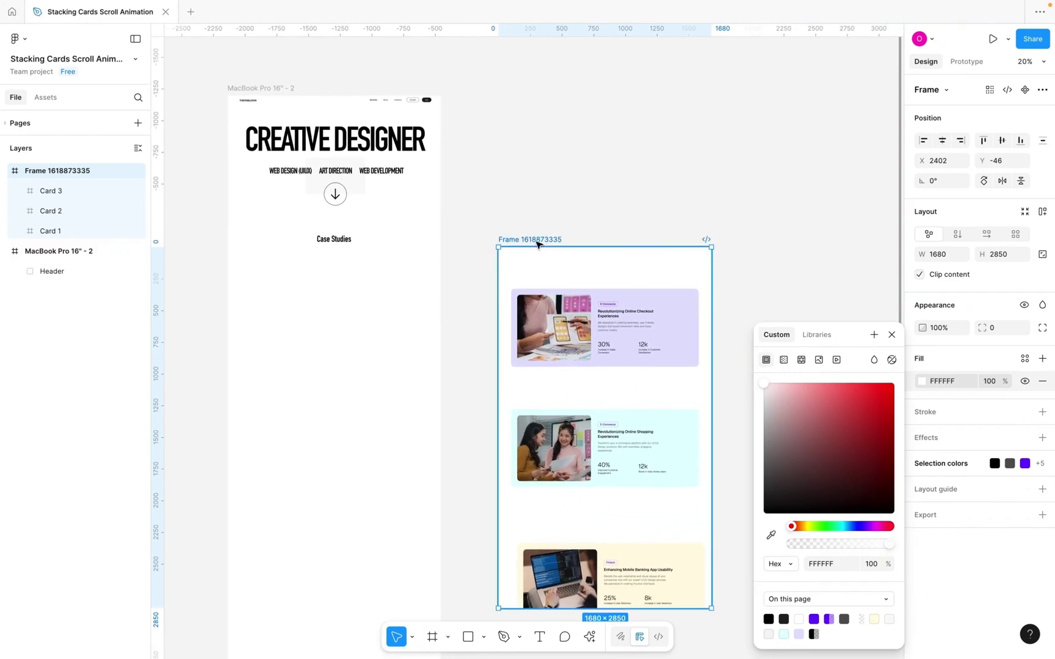
drag(528, 239, 549, 142)
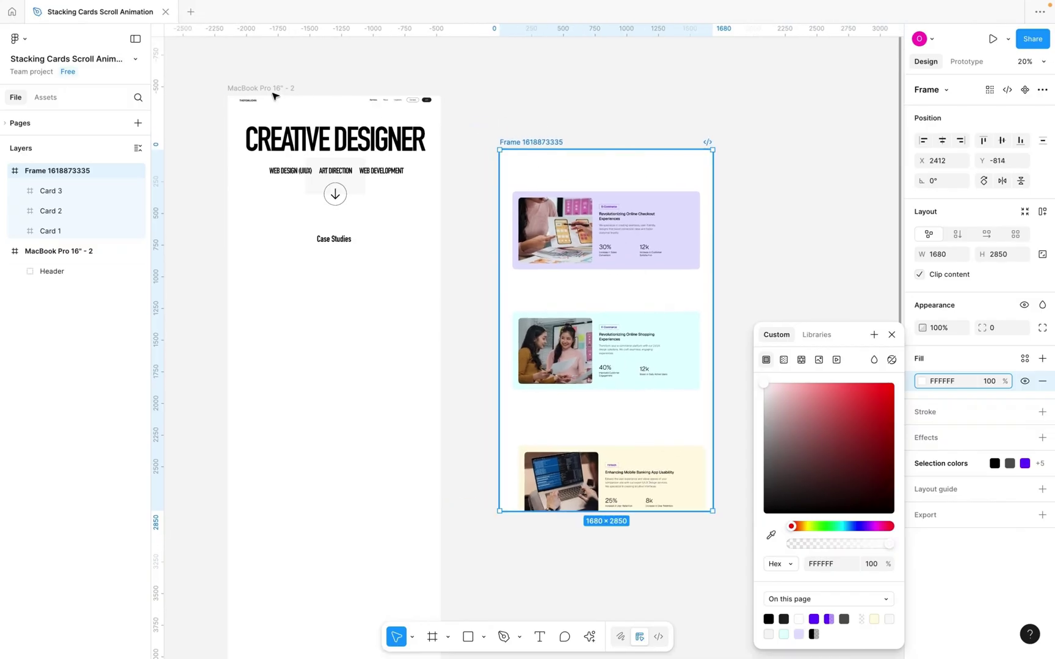
click(252, 91)
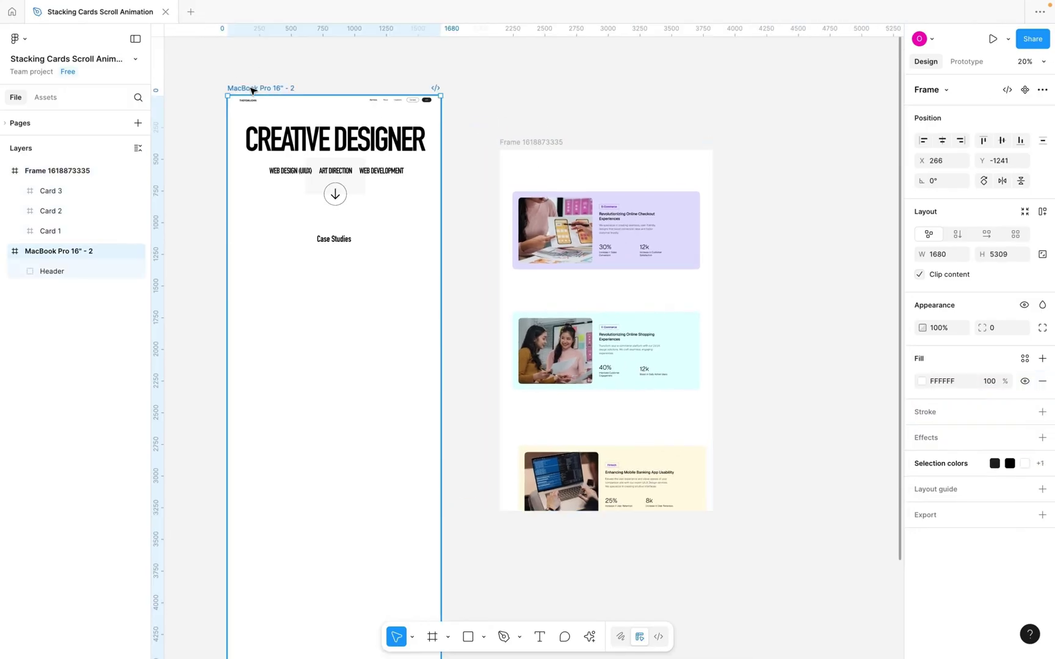
click(535, 141)
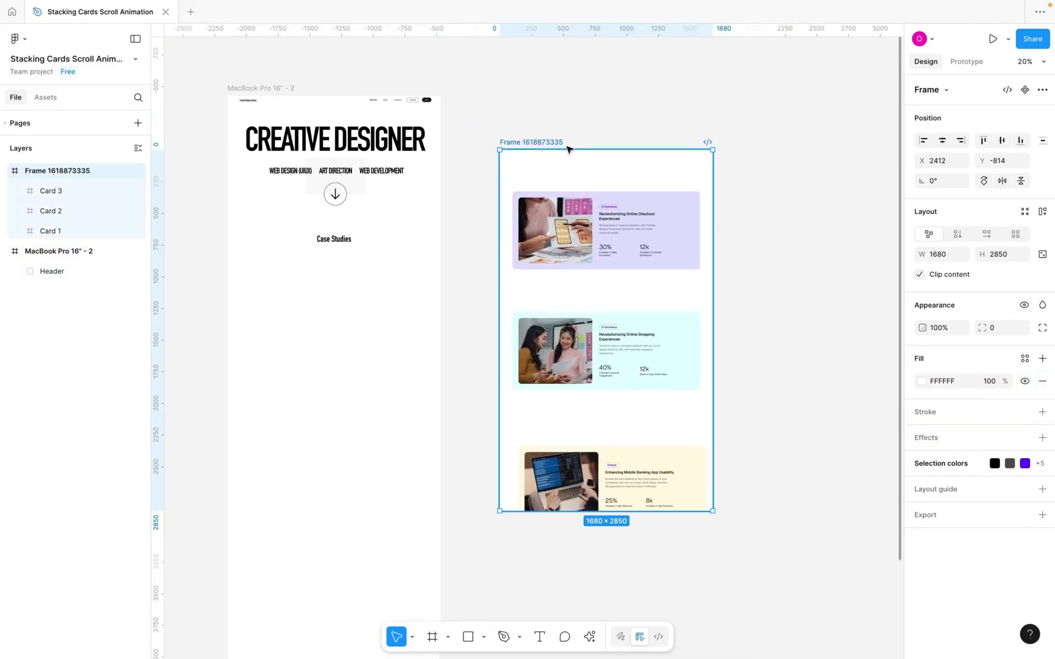
click(1043, 382)
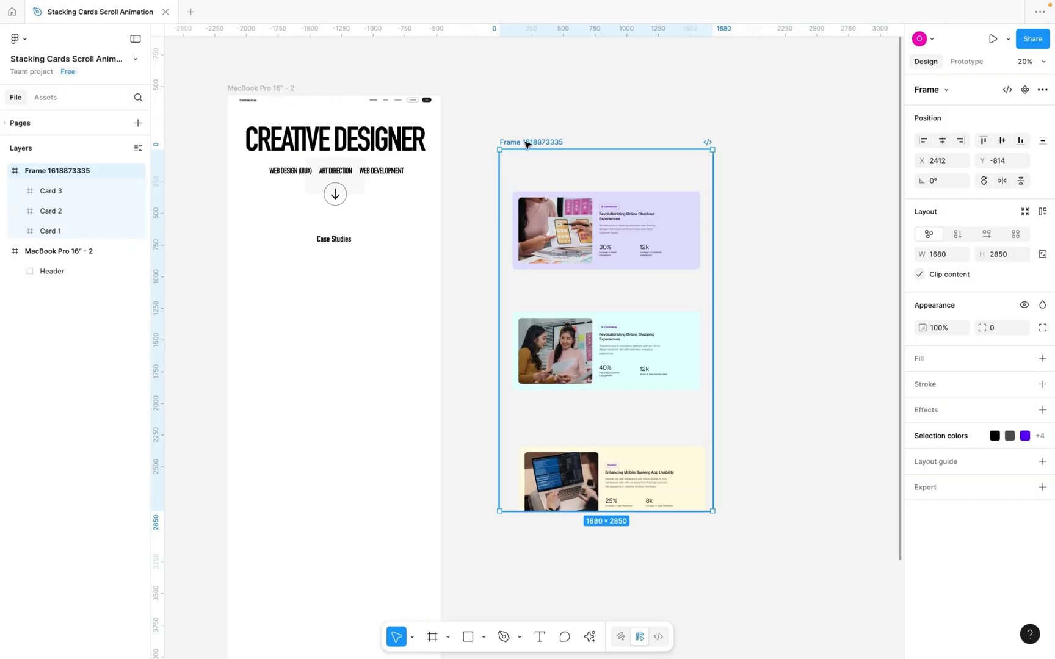
mouse_move(521, 146)
mouse_down()
mouse_move(511, 120)
mouse_move(523, 128)
mouse_up()
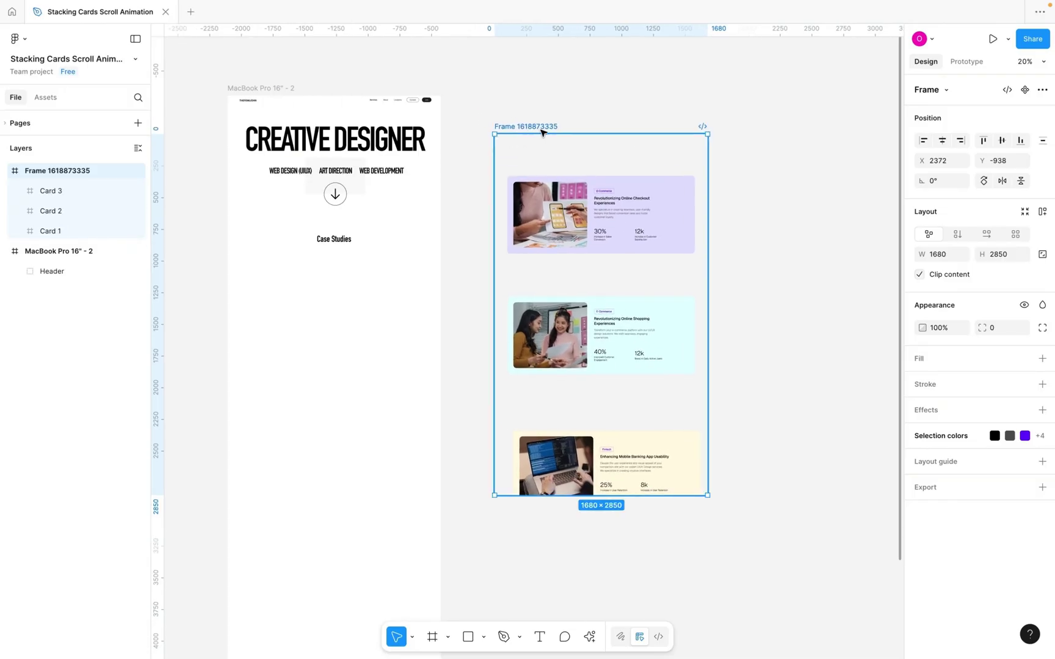
drag(551, 129, 292, 101)
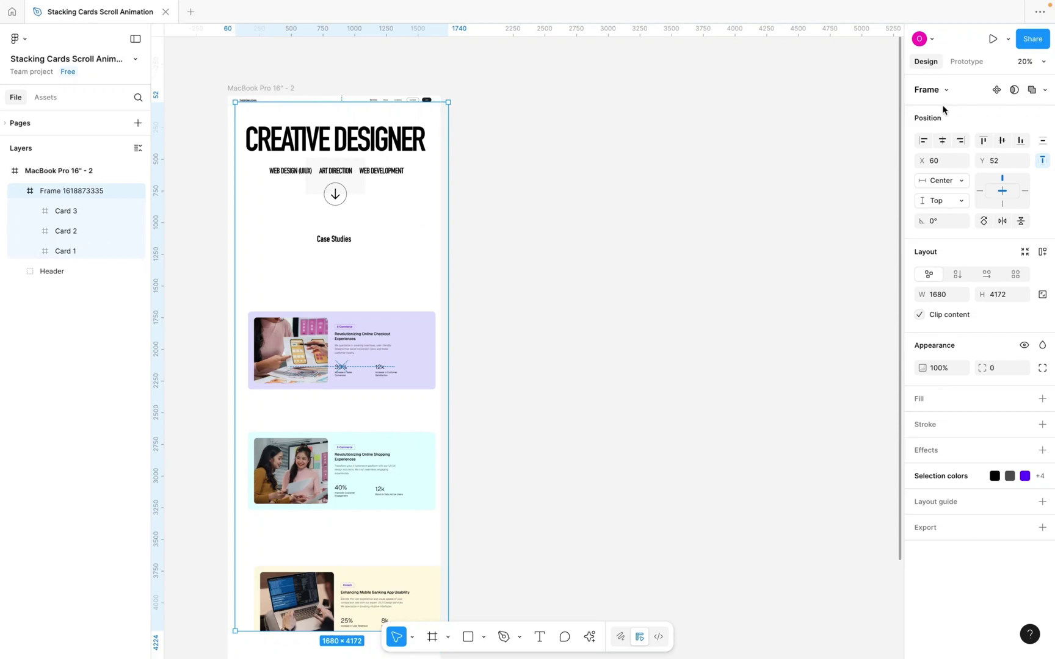
click(943, 144)
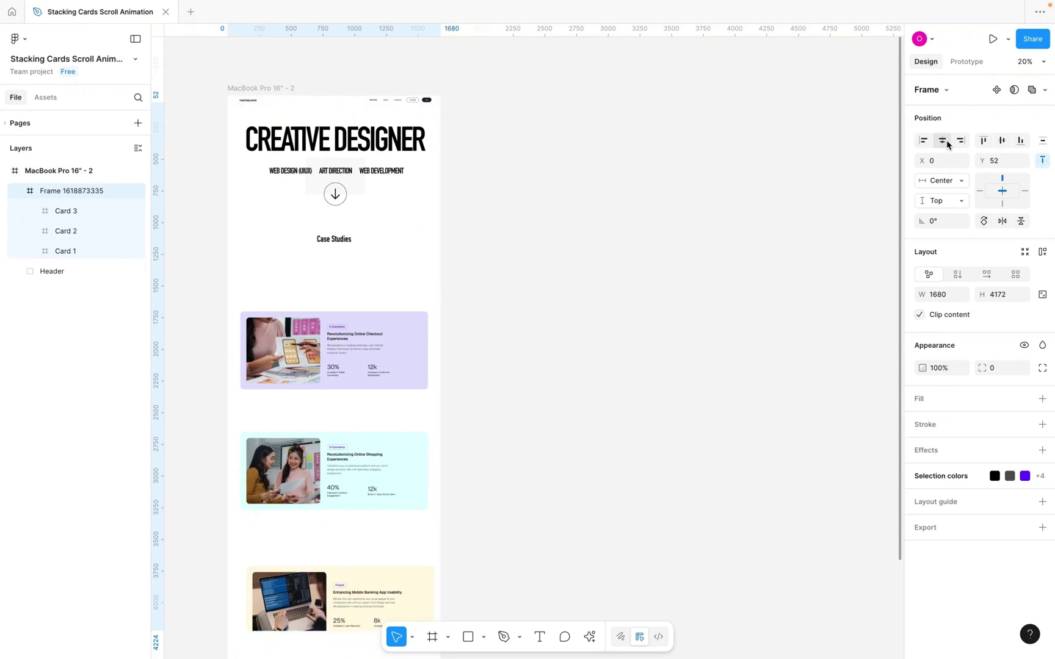
click(982, 141)
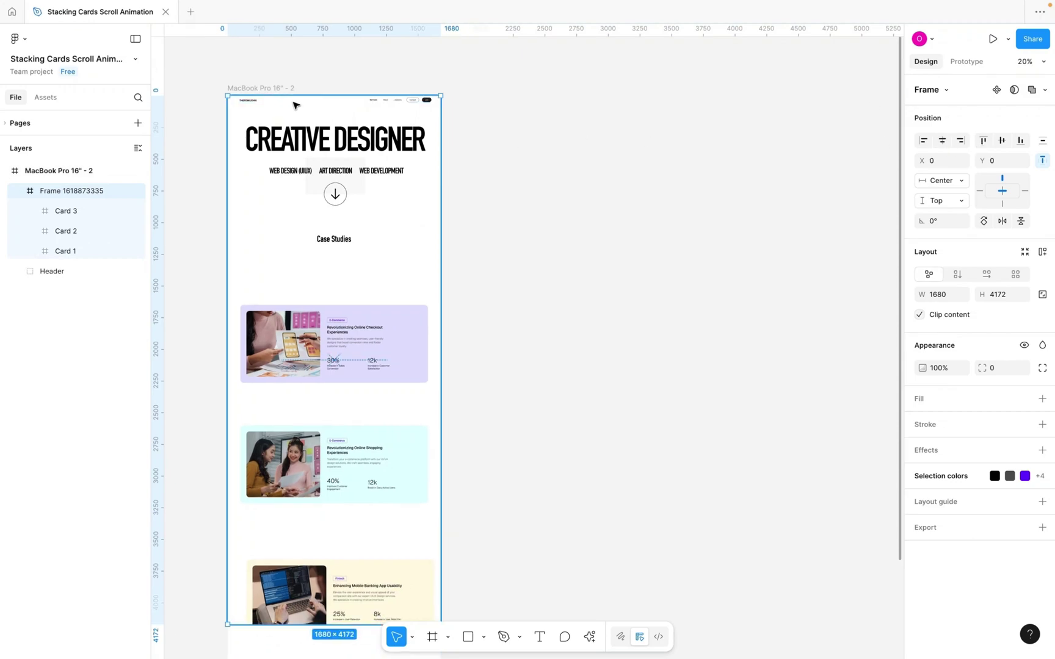
scroll(345, 317, up, 3)
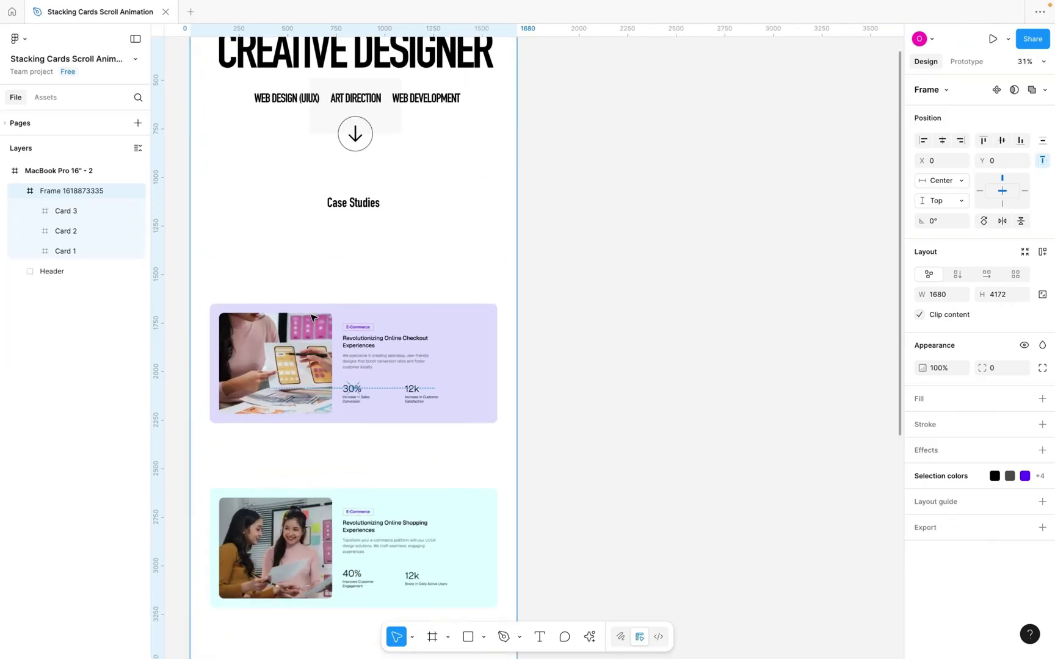
click(345, 357)
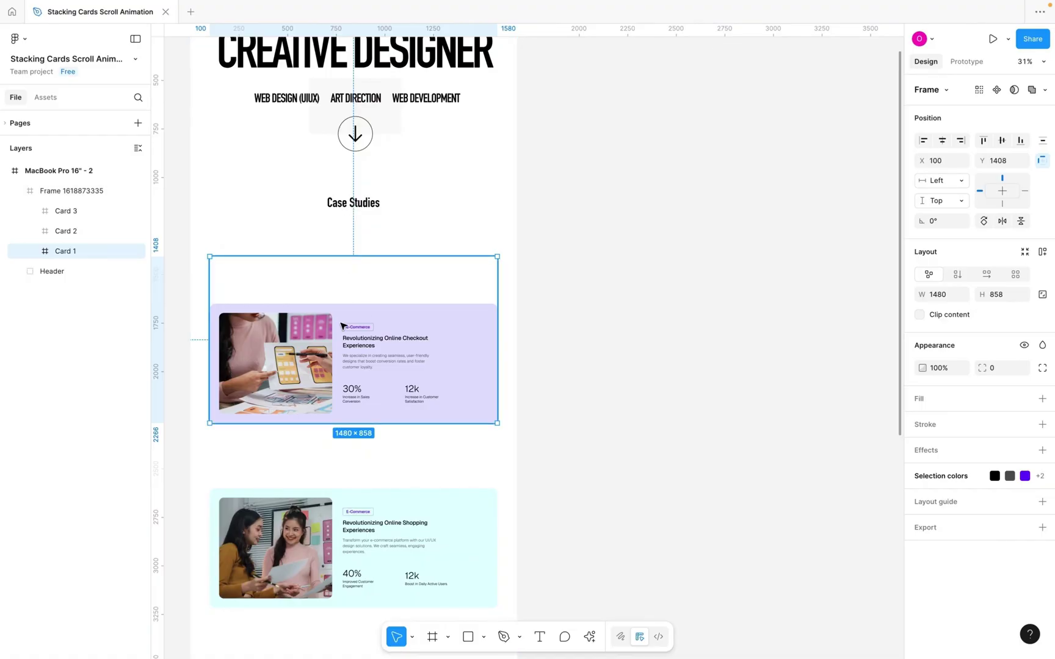
Set the Y positions of Card 1, Card 2 and Card 3 to 1000, 1700 and 2400
scroll(379, 244, left, 2)
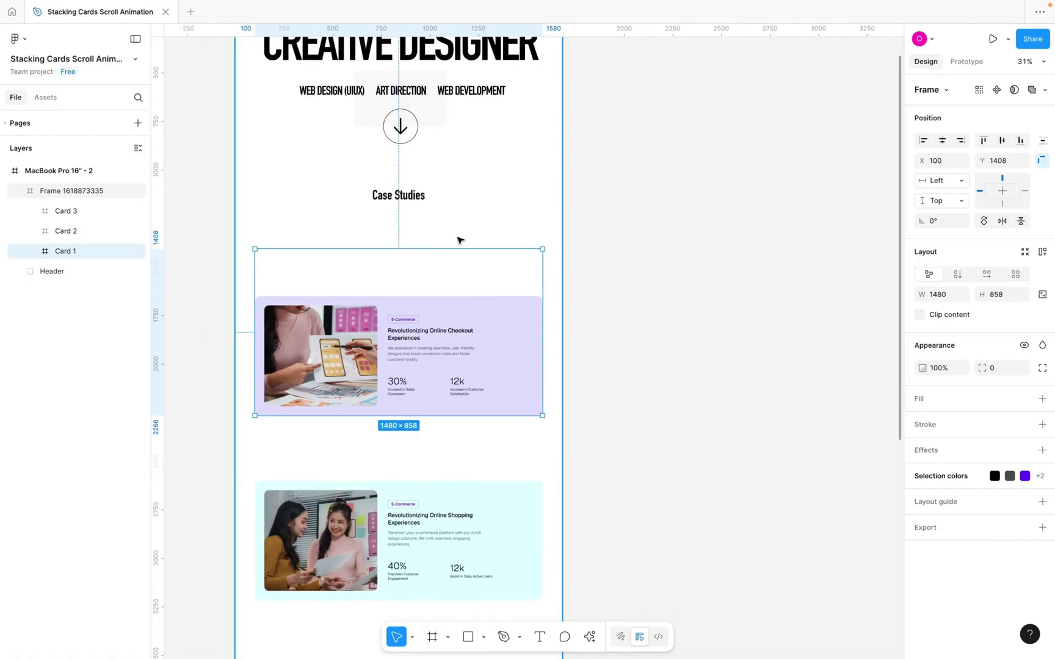
click(1000, 162)
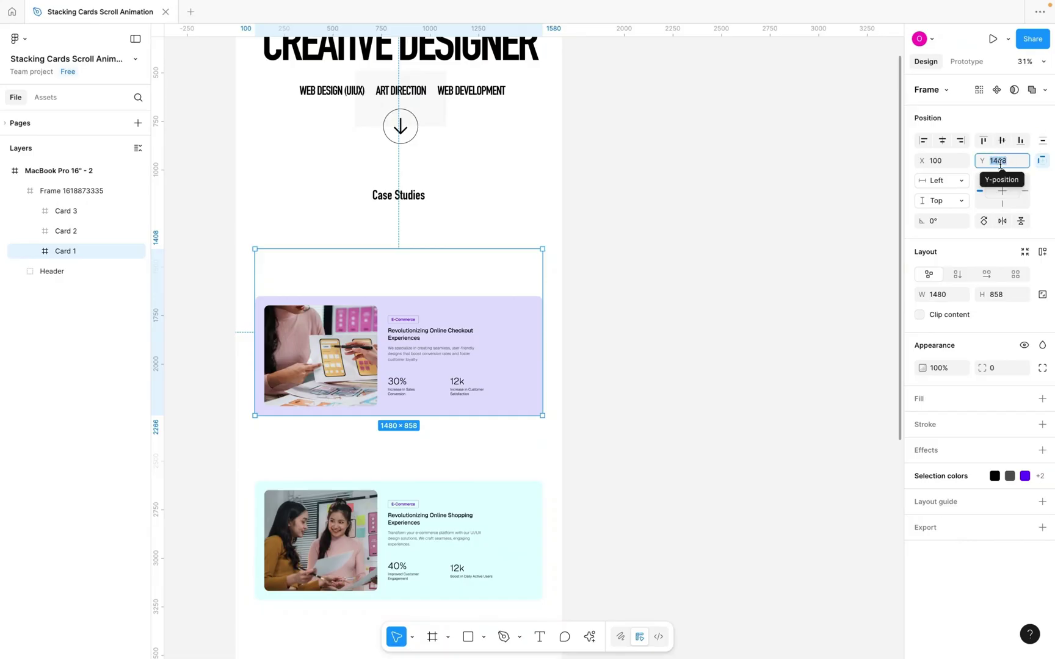
text(1000)
key(Return)
key(Tab)
scroll(861, 223, down, 1)
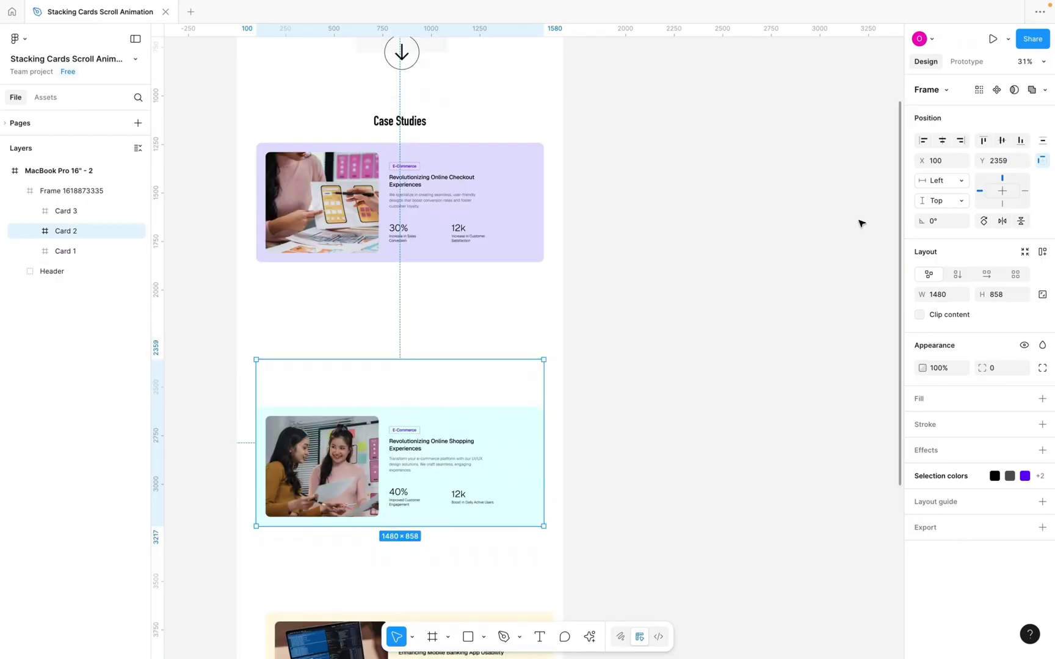
click(1005, 162)
key(Return)
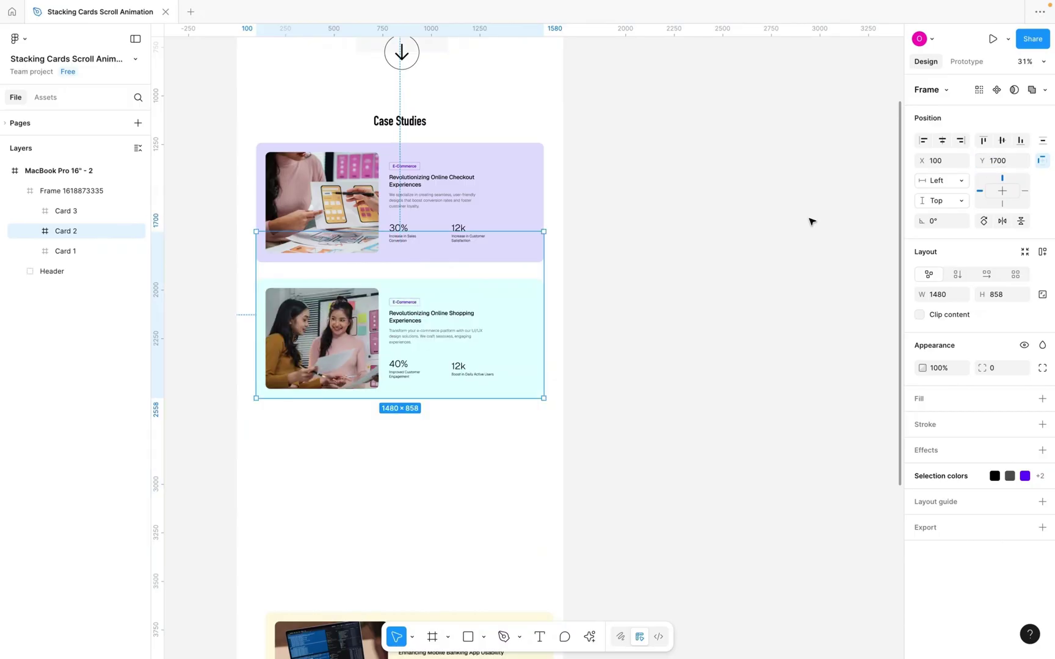
scroll(576, 281, down, 3)
key(Tab)
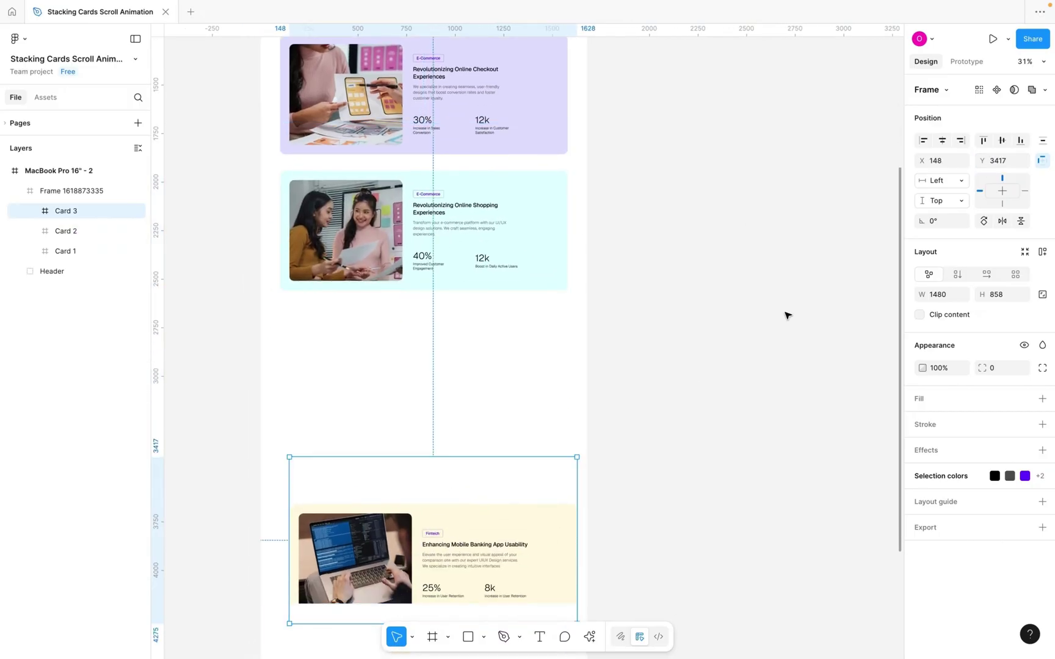
click(1008, 162)
text(2400)
key(Return)
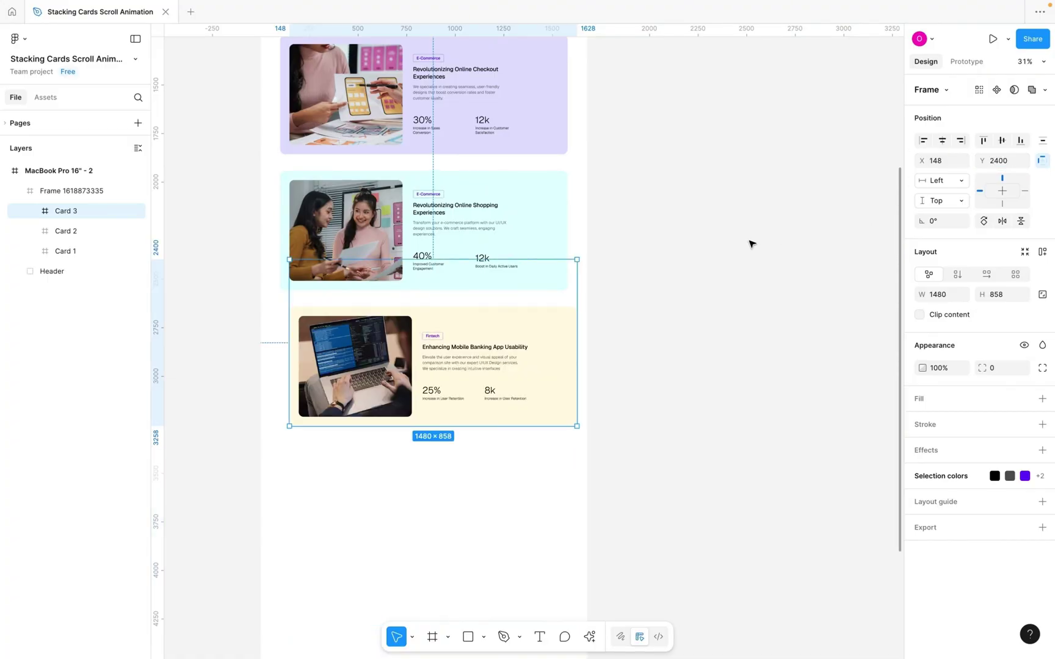
Check each card's position, then select all three cards and centre them horizontally
scroll(441, 303, down, 3)
scroll(441, 304, up, 4)
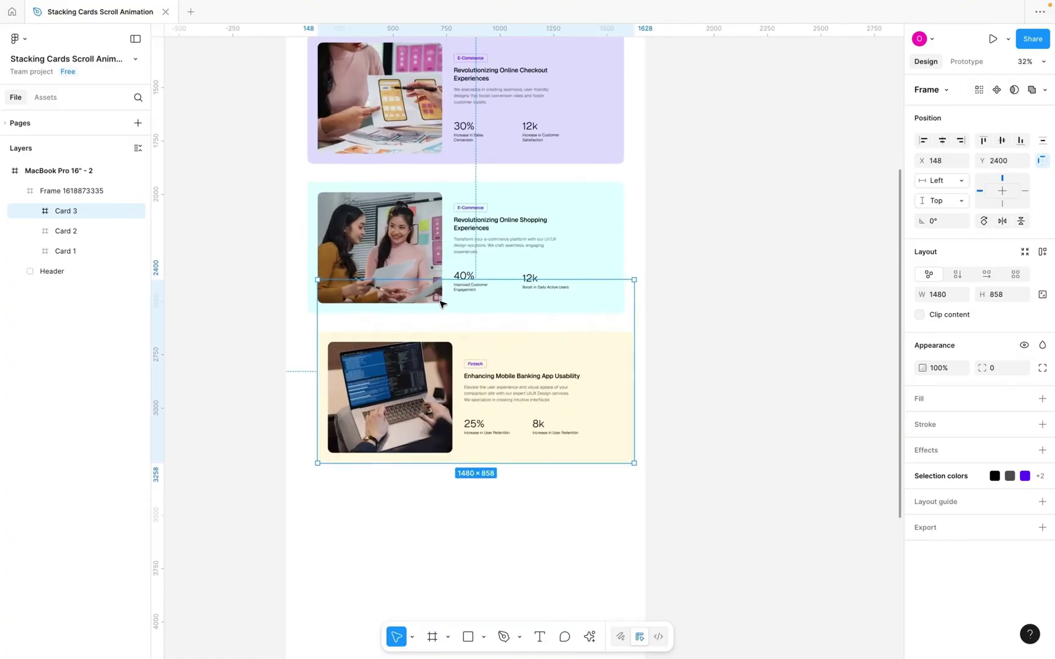
scroll(441, 303, up, 2)
click(360, 243)
click(389, 86)
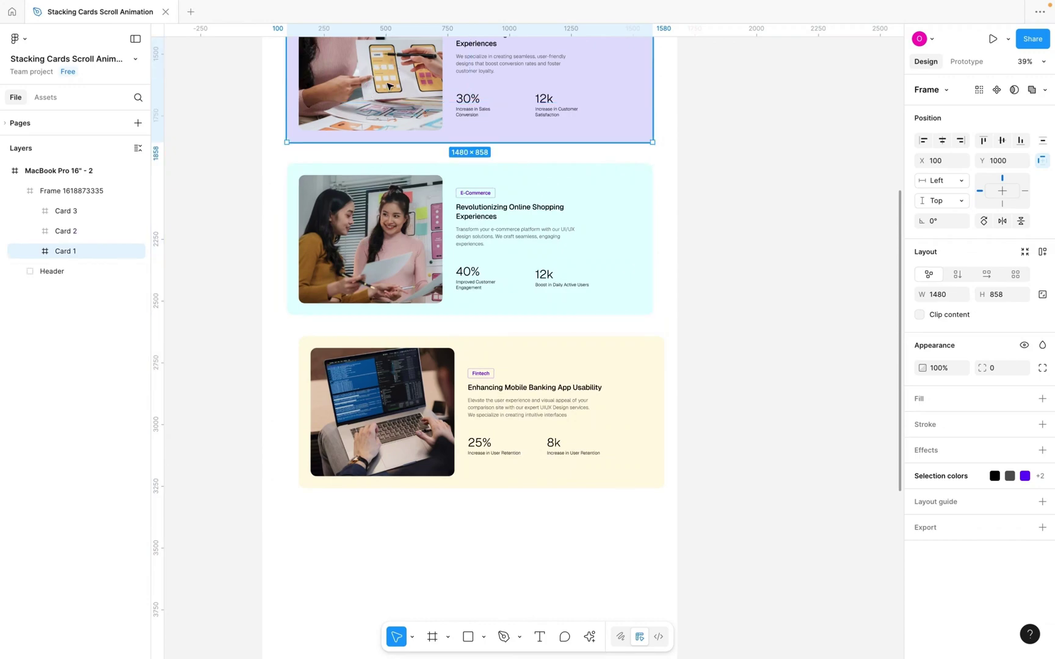
scroll(389, 86, up, 5)
click(377, 423)
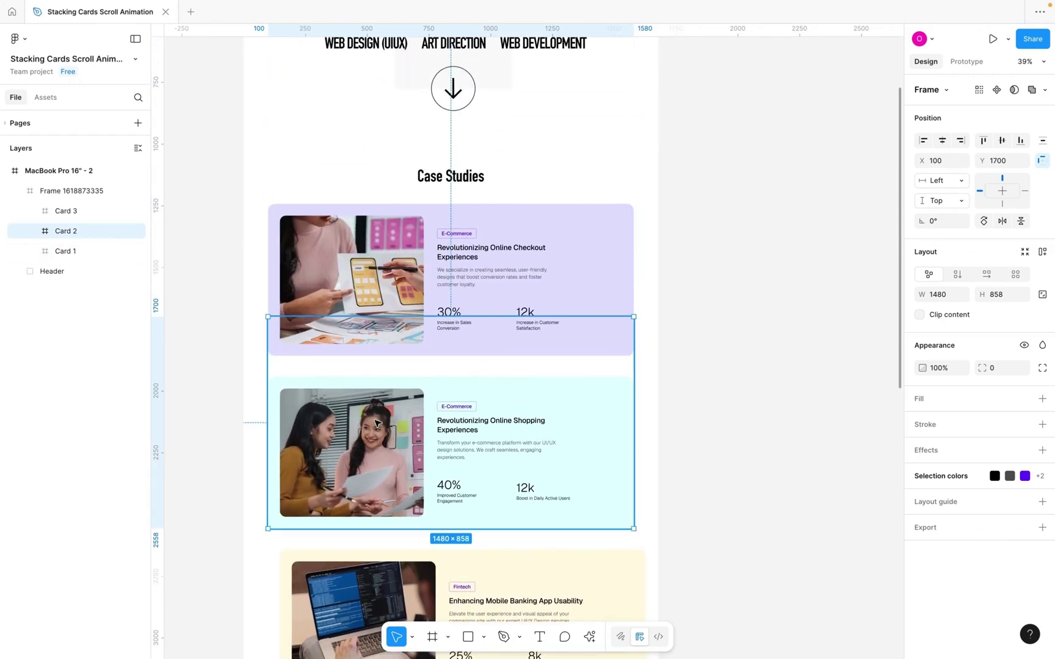
scroll(377, 423, down, 3)
click(377, 423)
scroll(377, 397, down, 4)
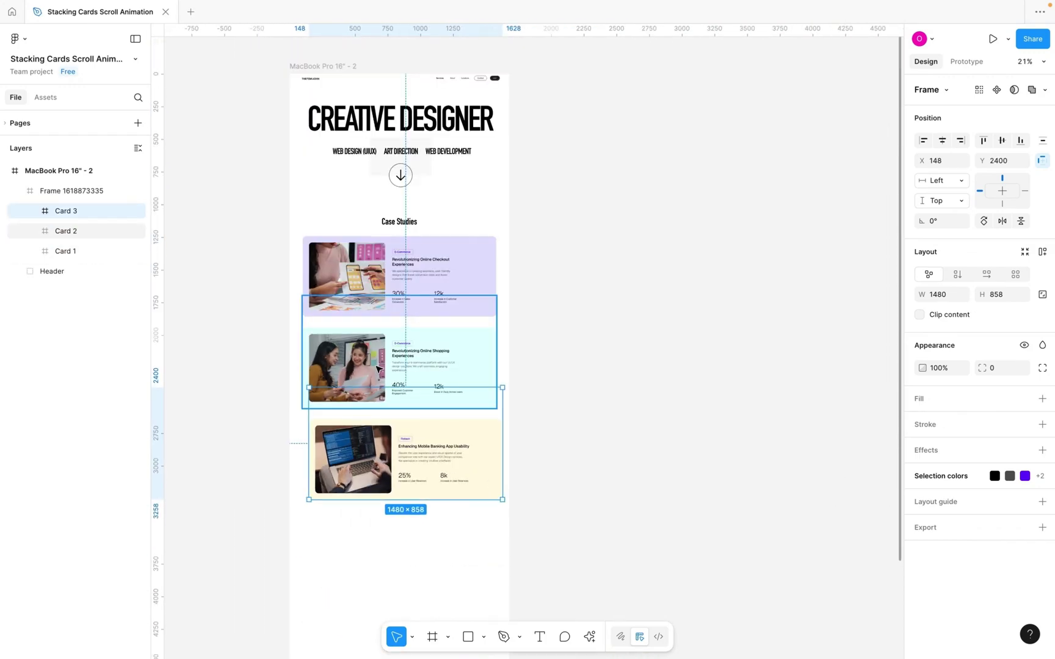
shift+click(378, 369)
shift+click(367, 274)
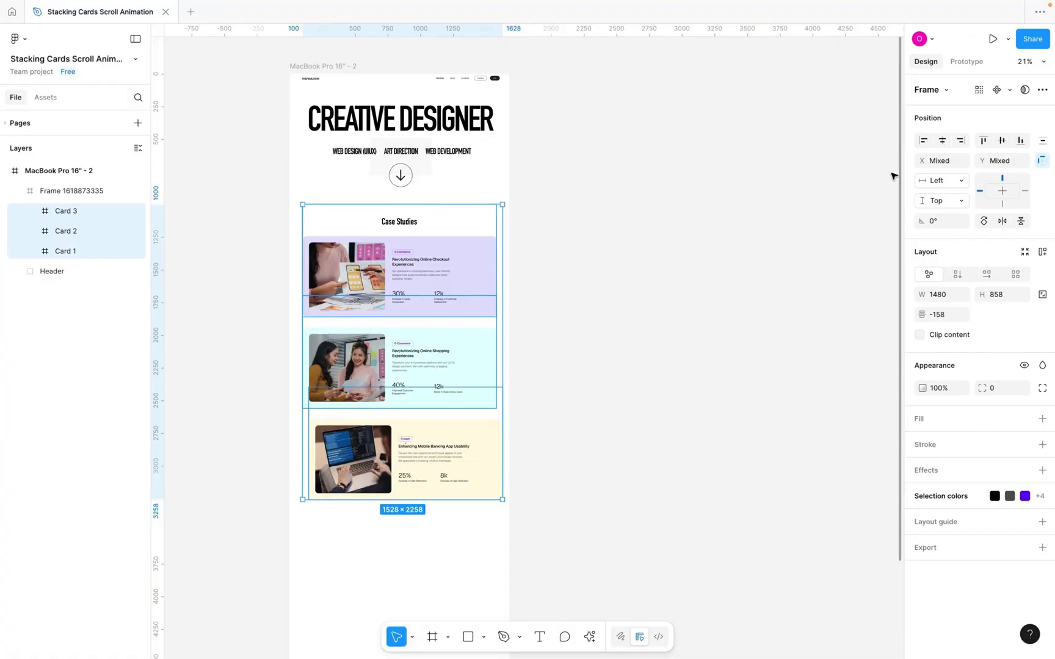
click(943, 141)
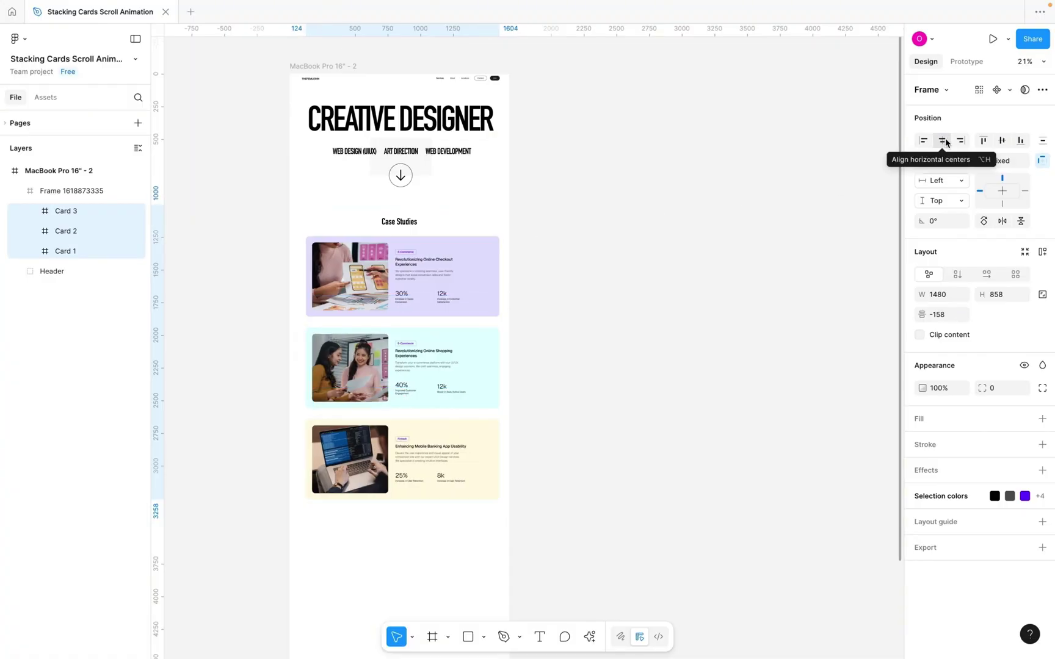
Select Card 1, Card 2 and Card 3 and drag them together to X 100
click(562, 255)
scroll(562, 255, up, 2)
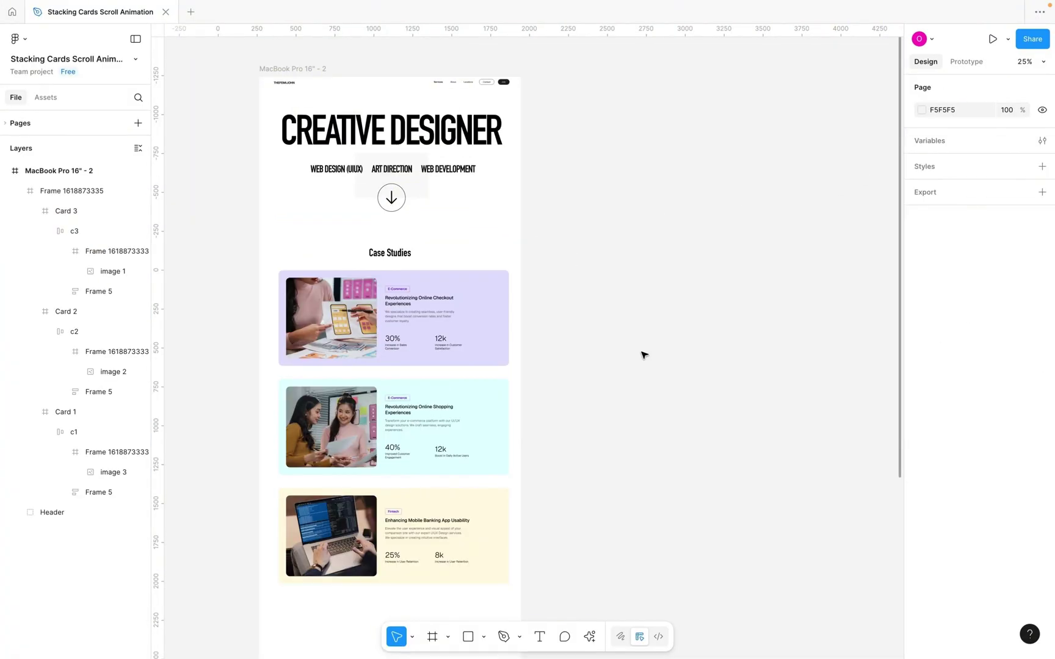
click(429, 328)
click(432, 343)
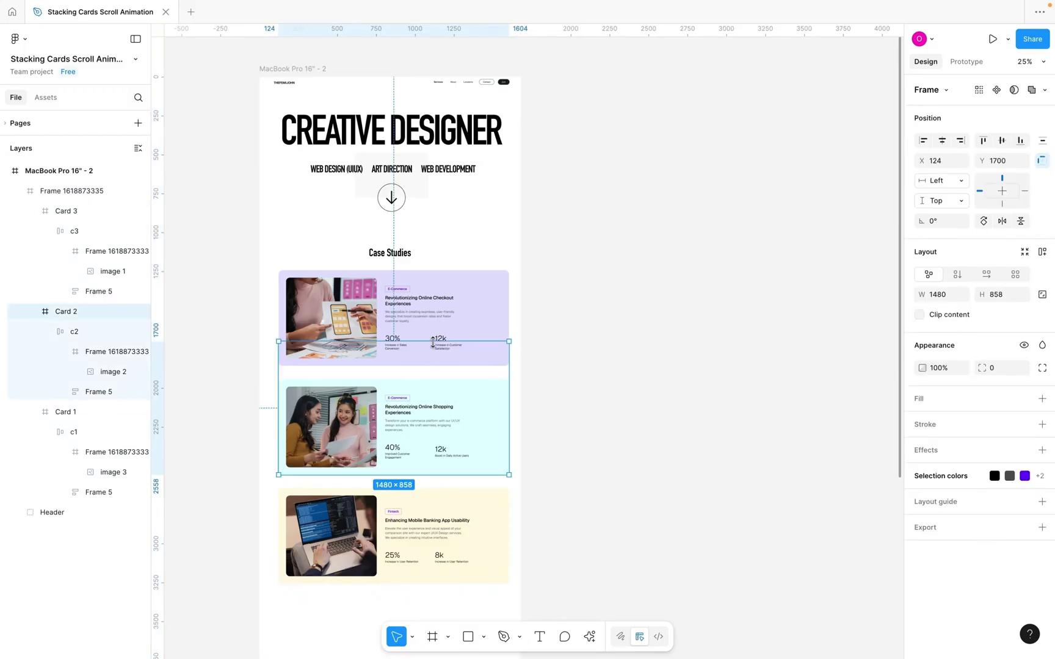
shift+click(430, 324)
shift+click(405, 519)
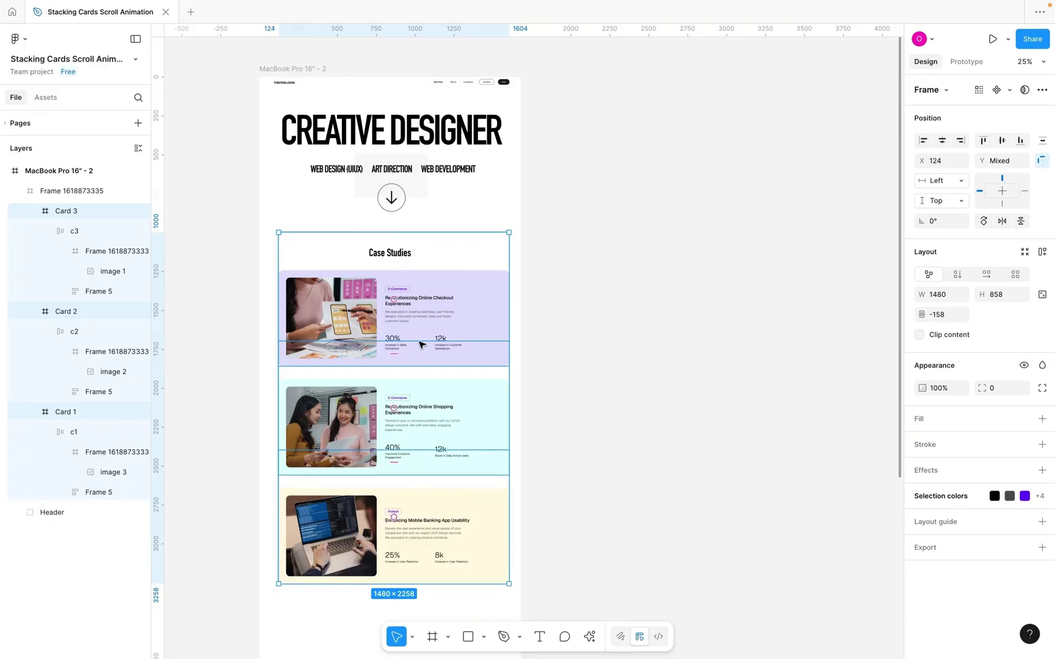
drag(408, 327, 405, 330)
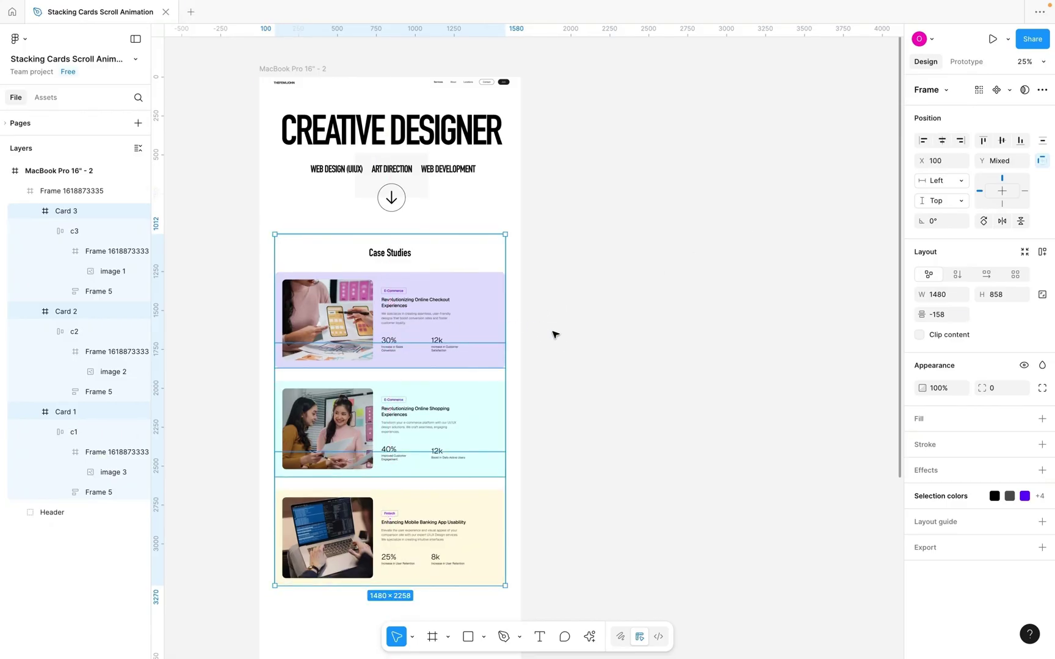
Check each card's position: Card 1 at X 100, Y 1012 and Card 3 at Y 2412
click(554, 335)
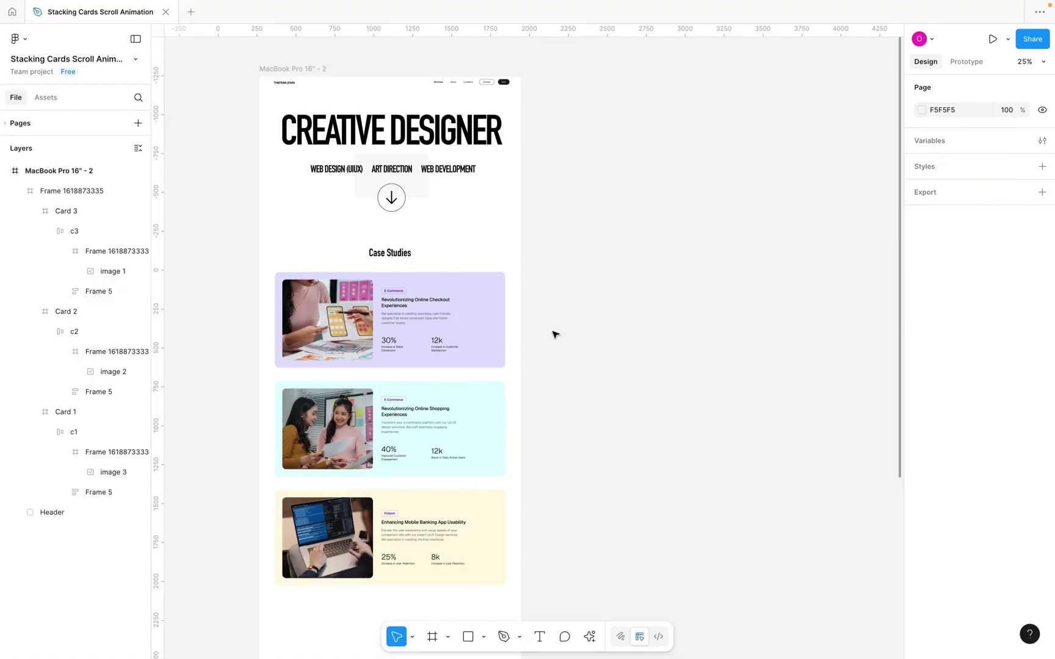
click(461, 325)
click(479, 325)
click(478, 258)
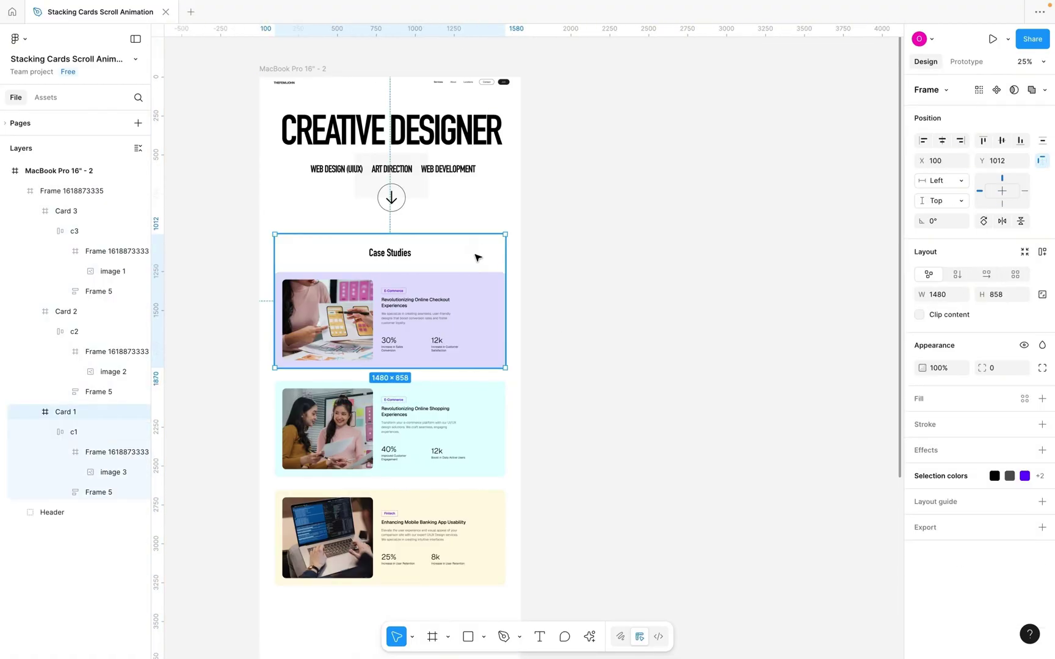
click(291, 347)
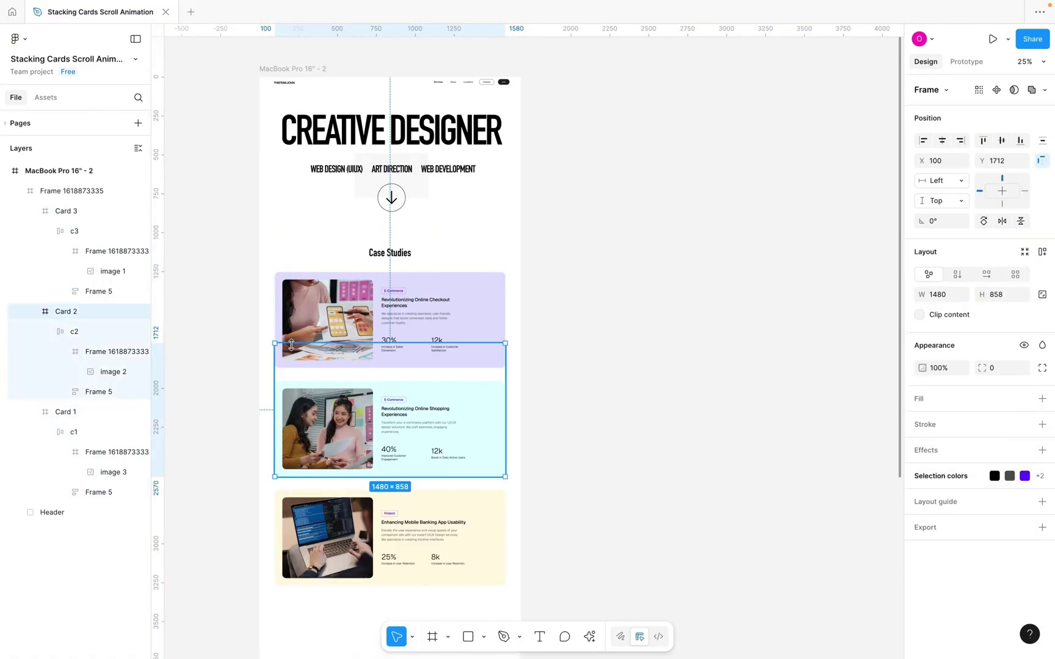
click(286, 459)
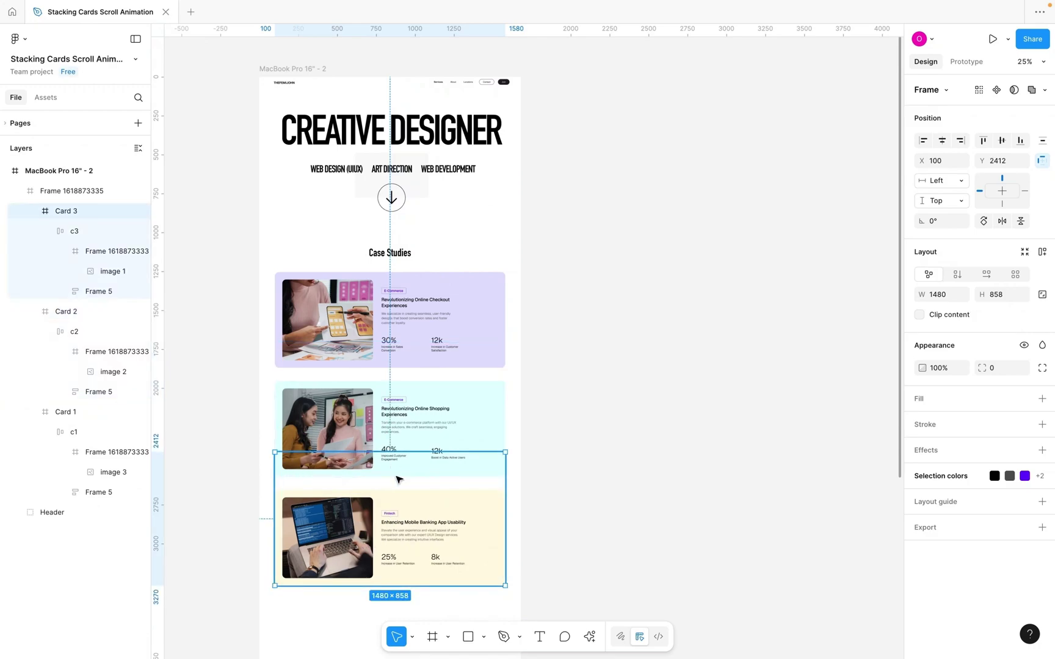
Reselect Card 1 and its inner auto-layout frame c1
click(567, 404)
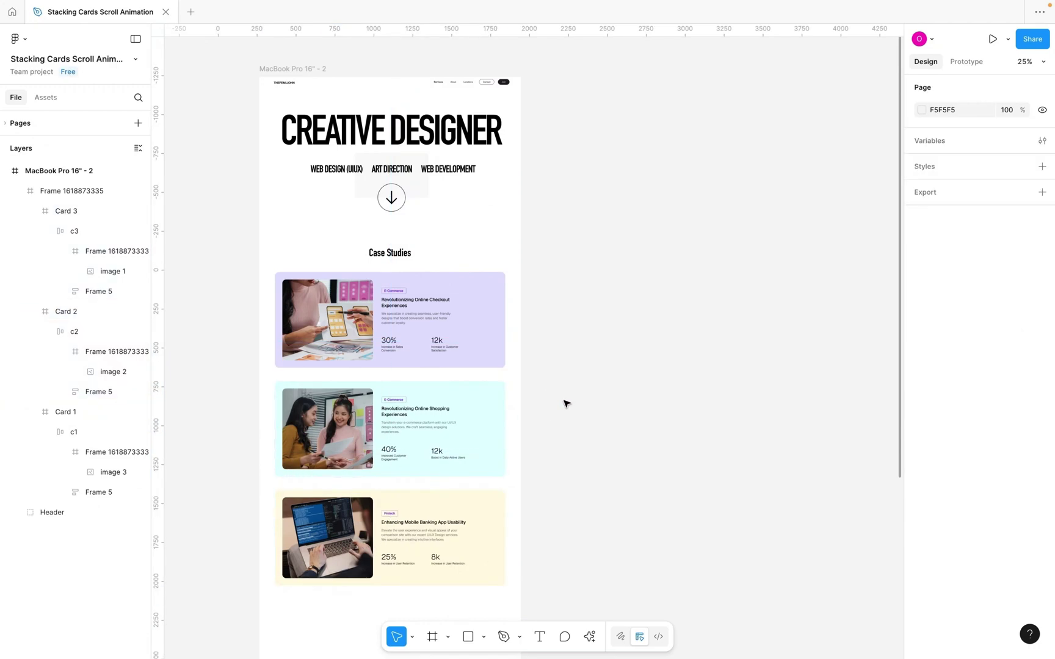
click(460, 341)
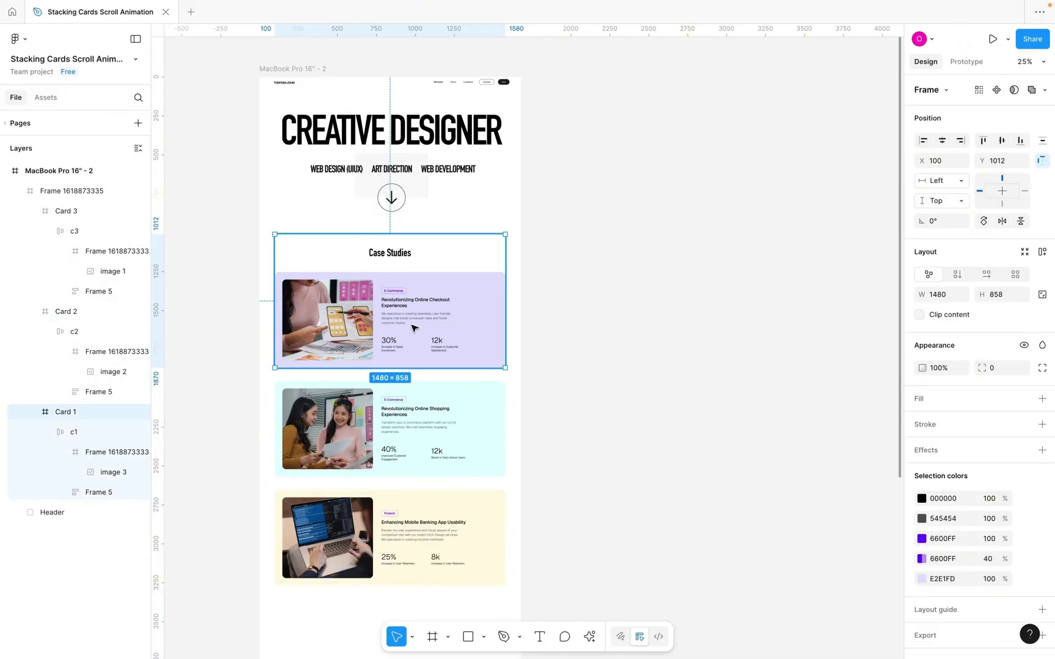
double_click(432, 329)
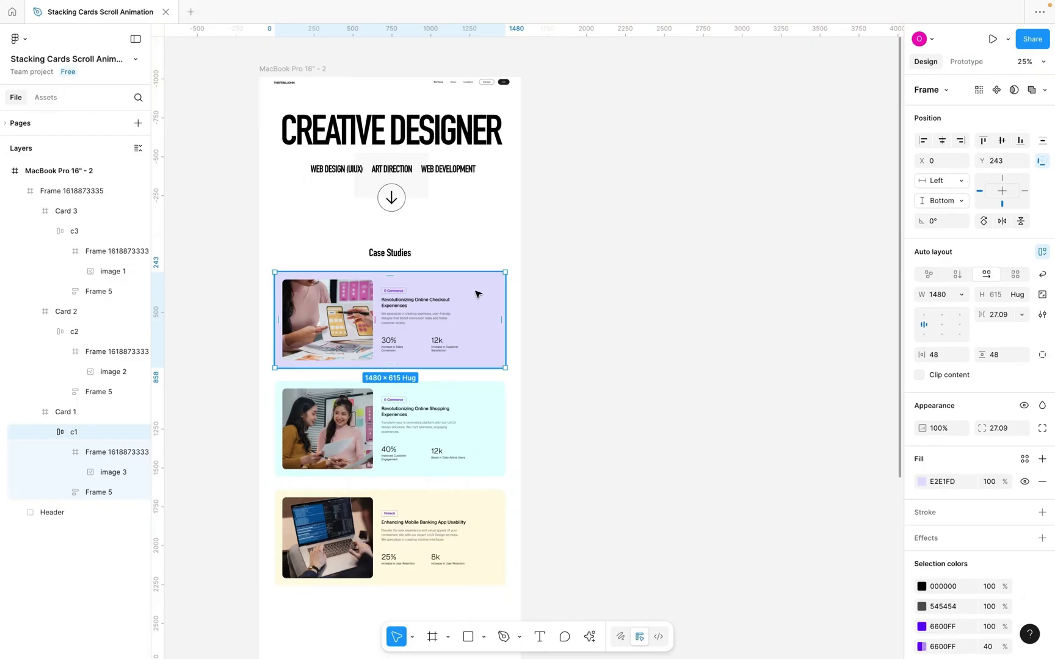
click(540, 267)
click(479, 287)
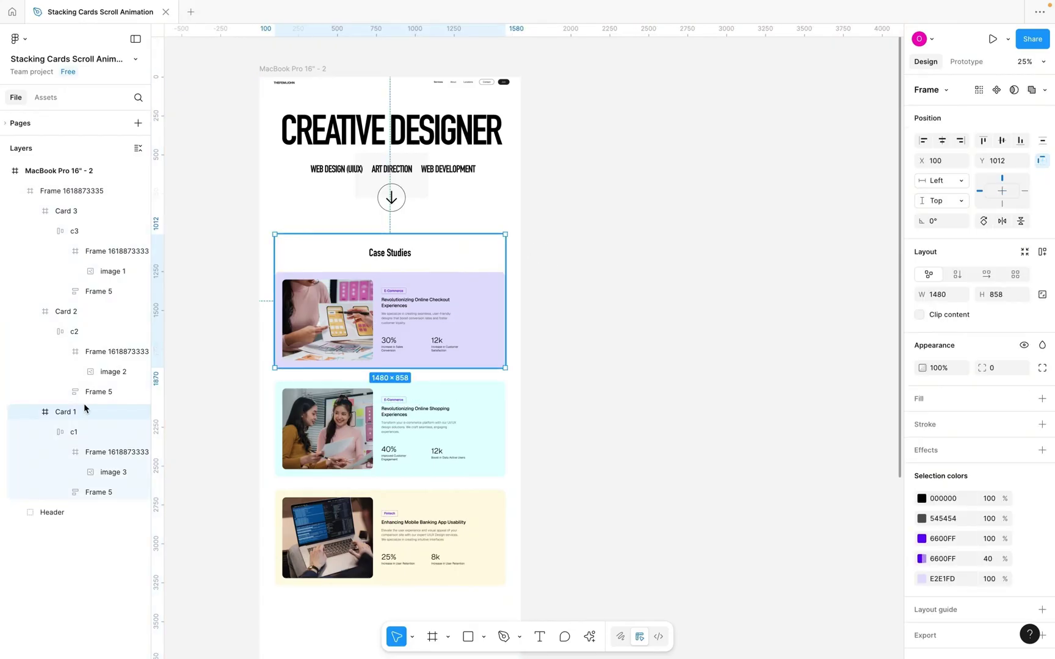
In Prototype settings, set Card 1, Card 2 and Card 3 to Sticky (stop at top edge)
click(957, 66)
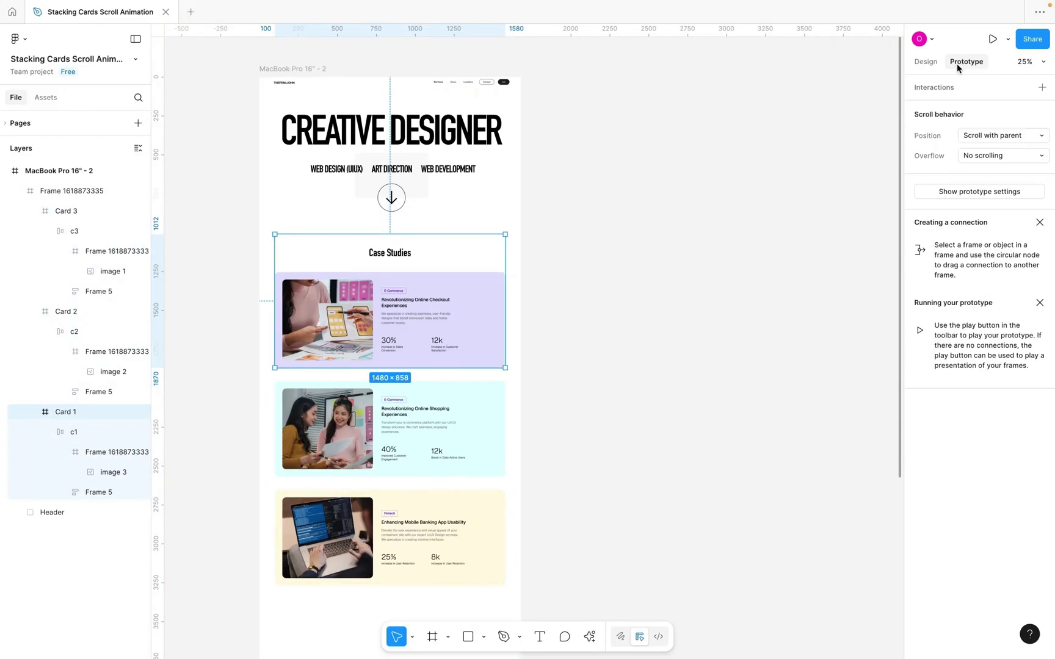
click(981, 135)
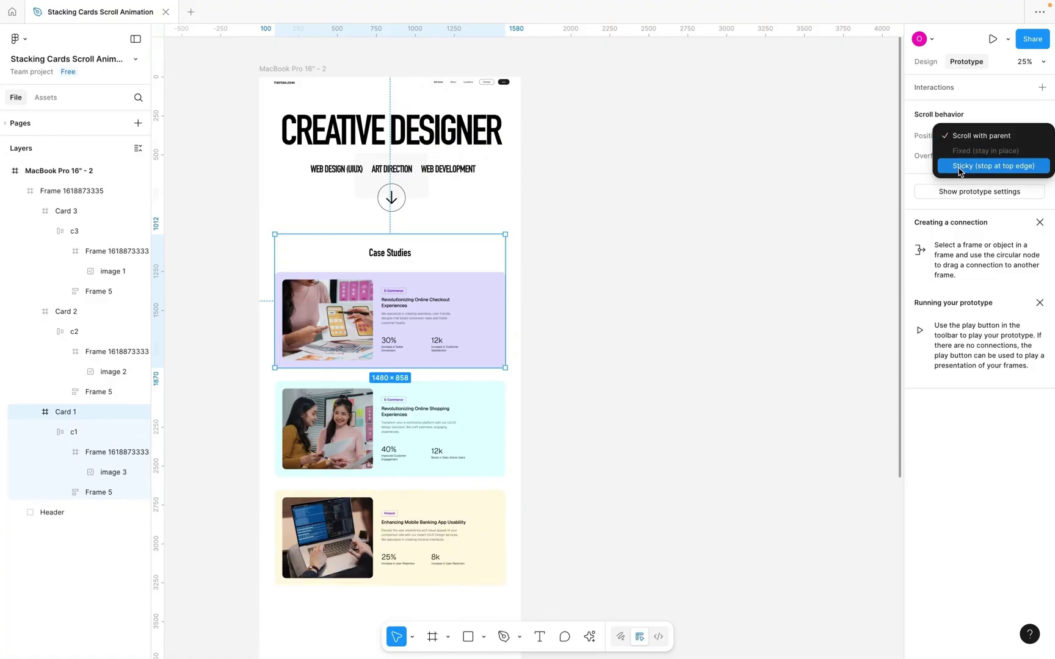
click(1003, 166)
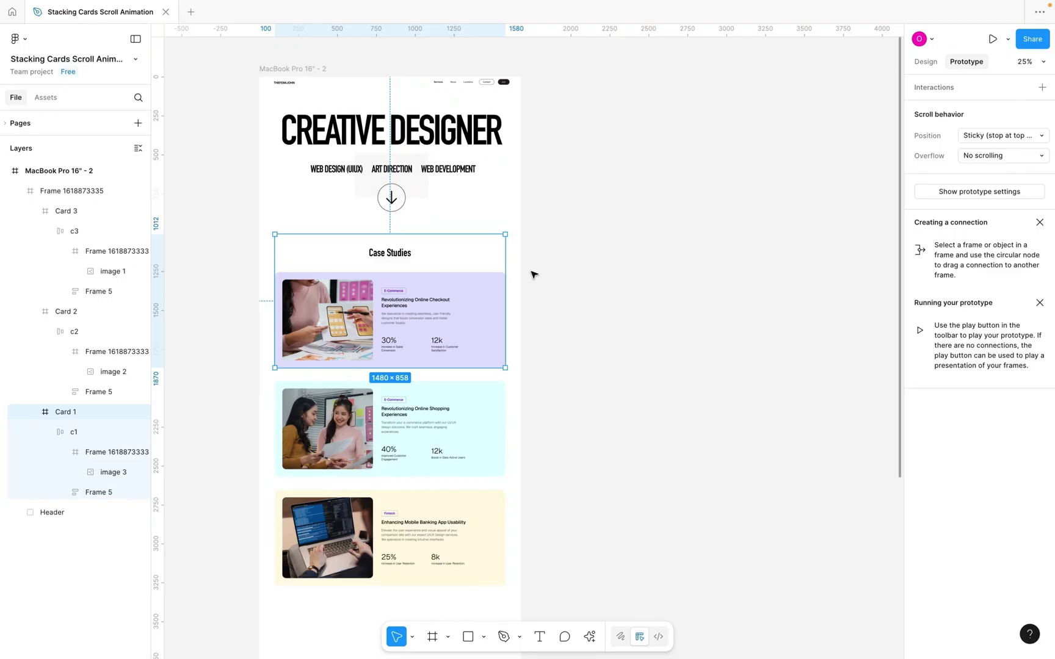
click(403, 408)
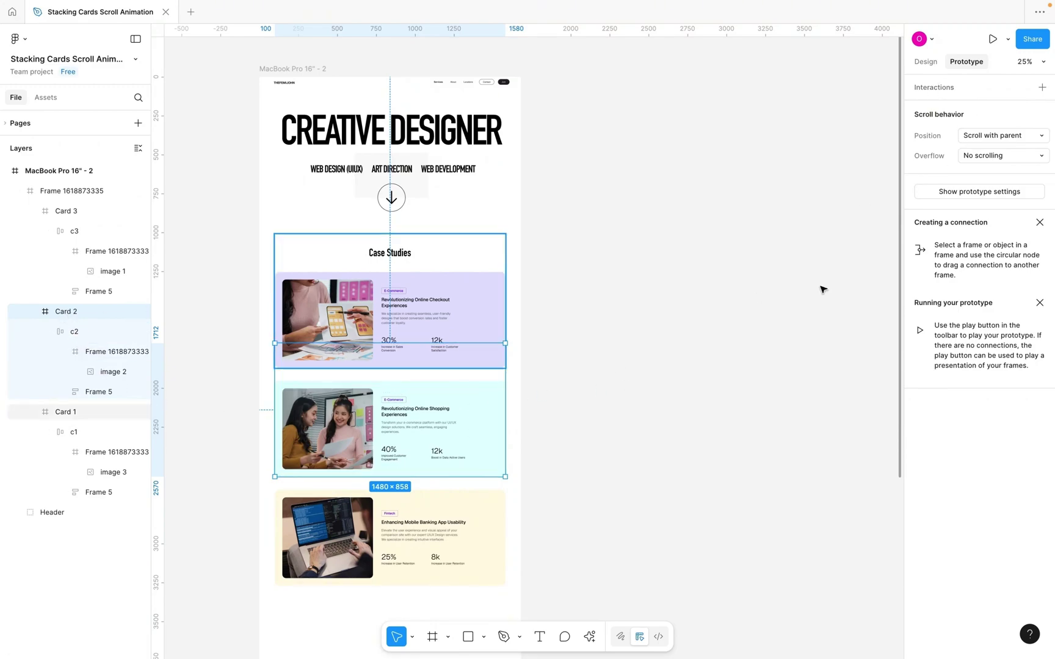
click(985, 138)
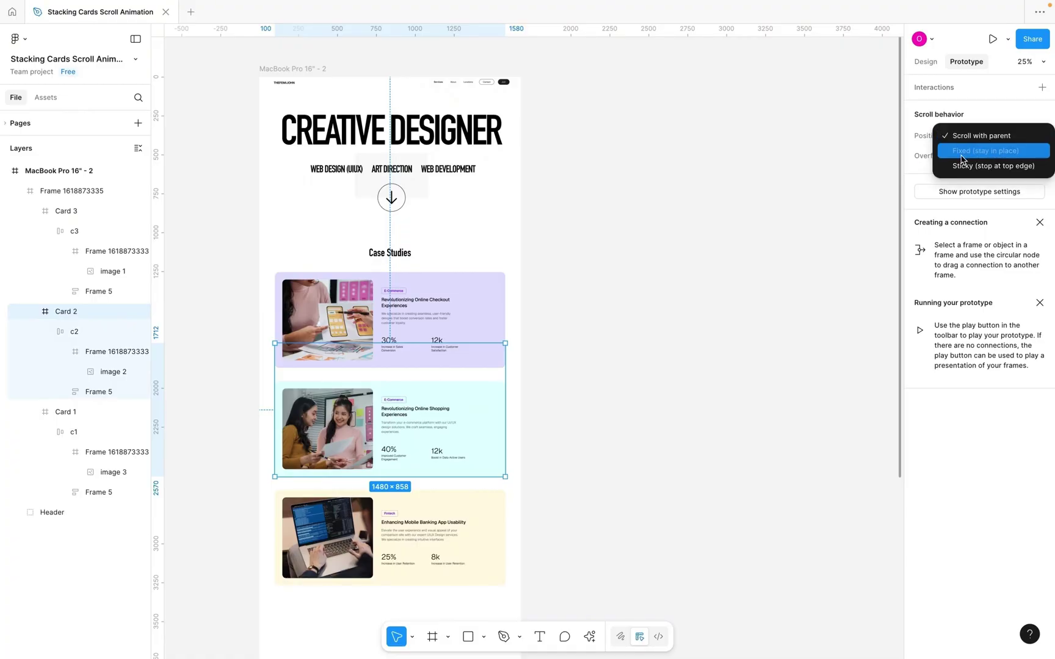
click(971, 165)
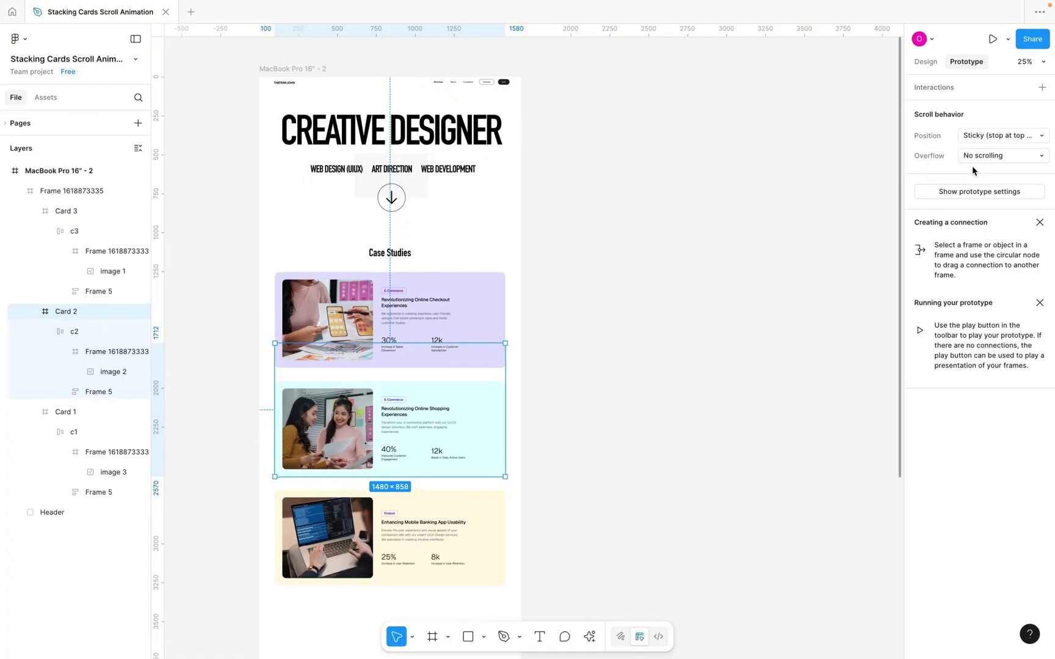
click(444, 526)
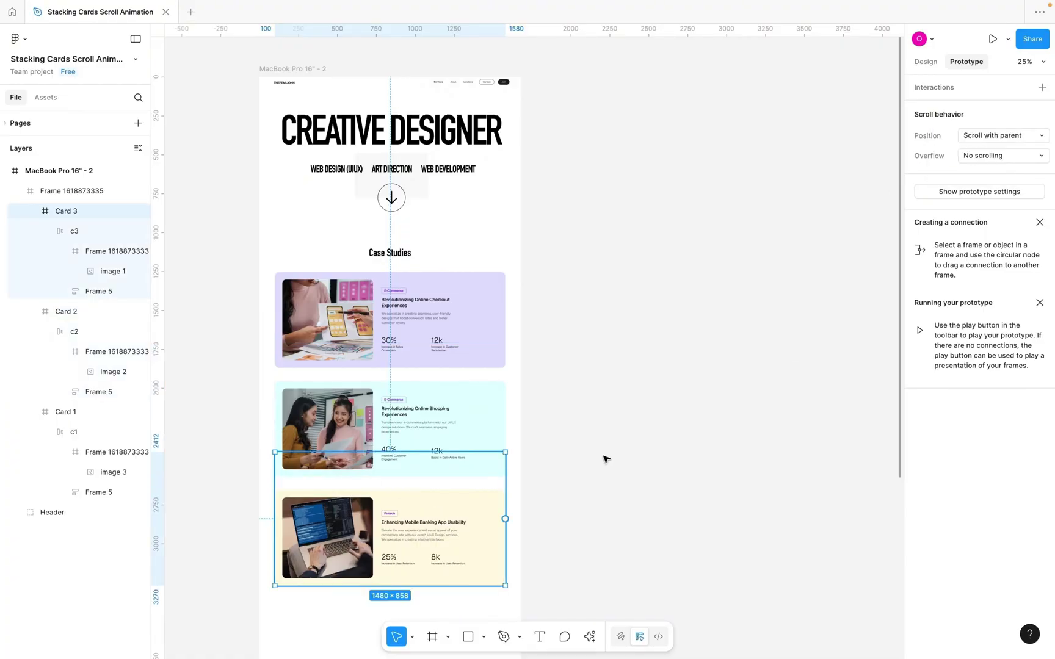
click(979, 136)
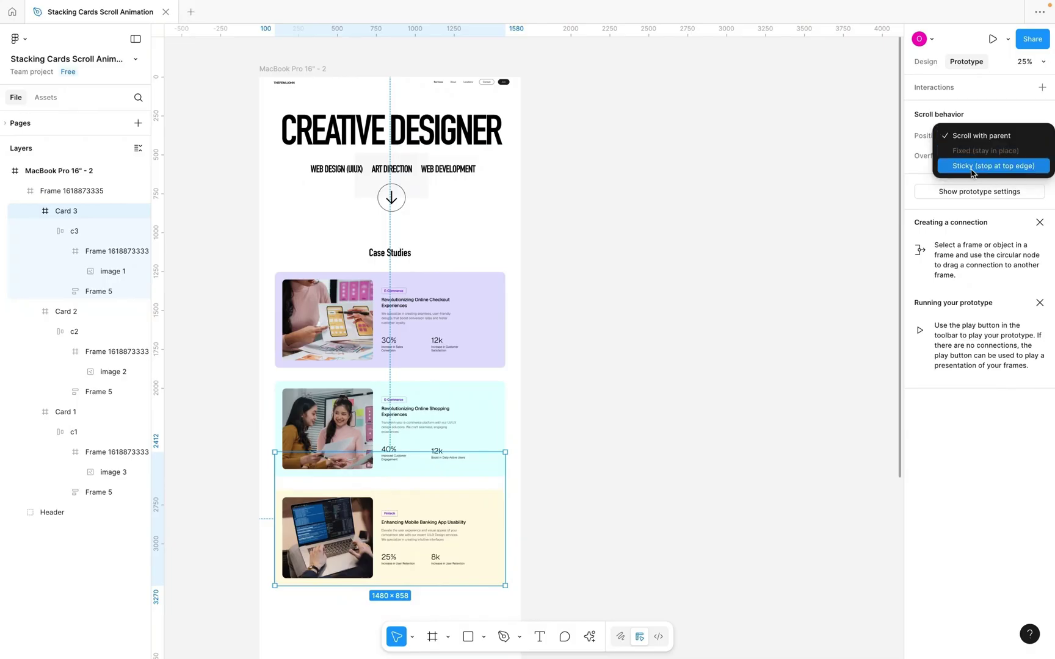
click(977, 167)
Select the MacBook Pro 16" - 2 frame and present the prototype
click(664, 306)
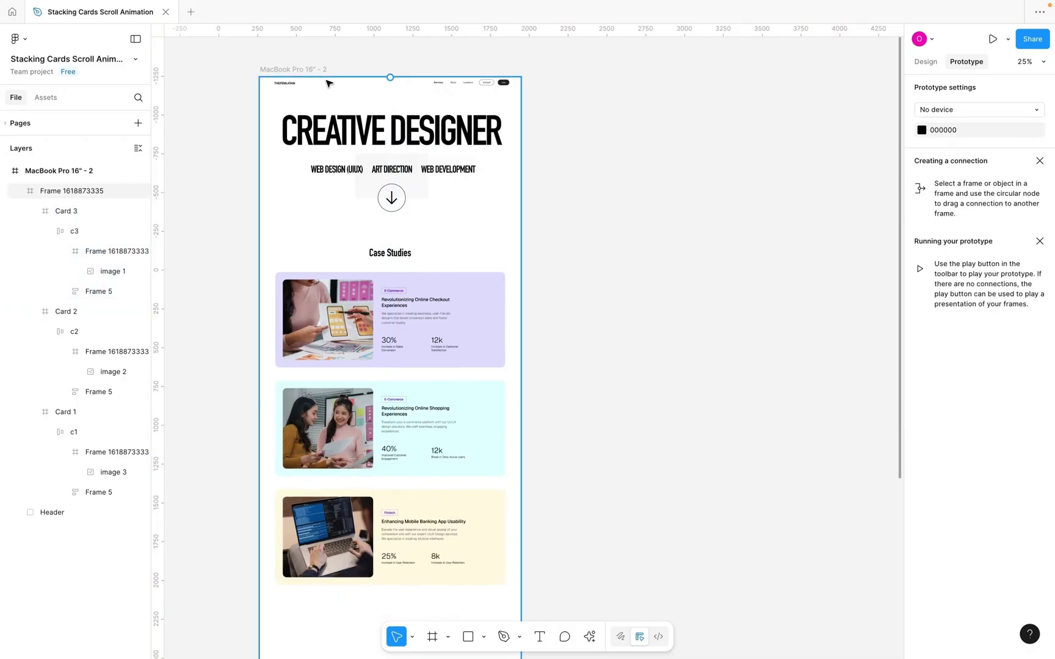
click(300, 72)
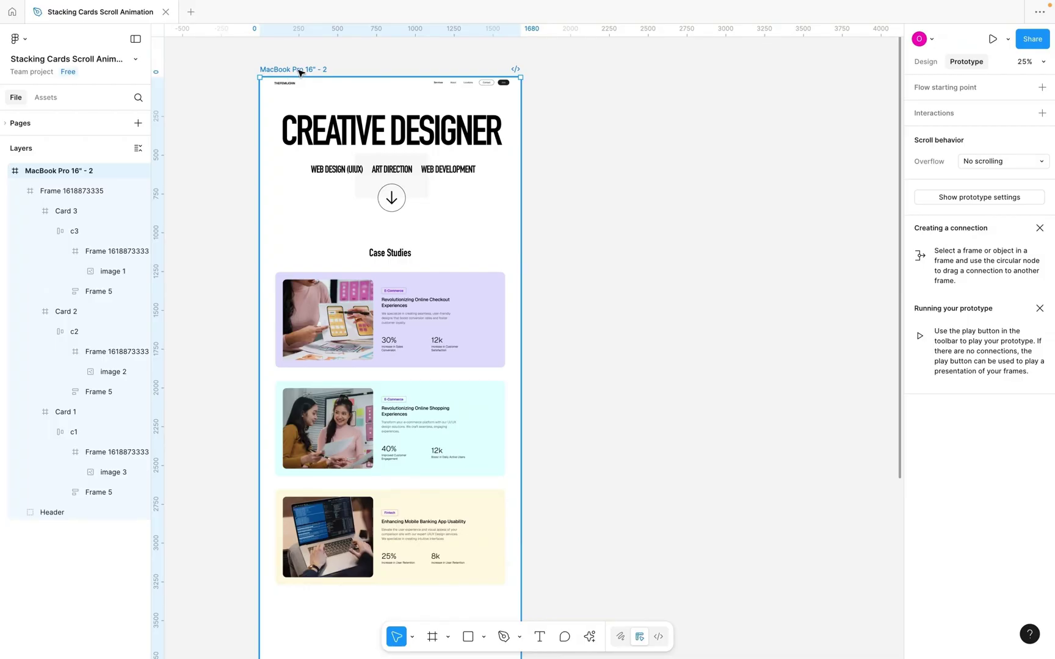
click(992, 39)
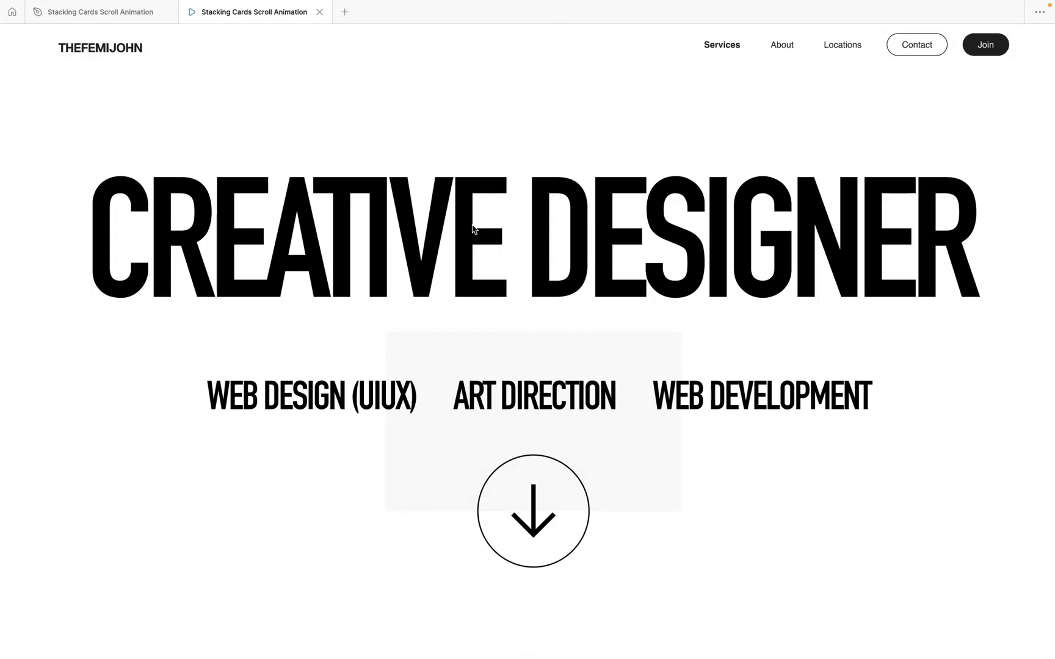
Scroll the presentation down and up to watch the cards stack, then return to the editor tab
scroll(511, 313, down, 7)
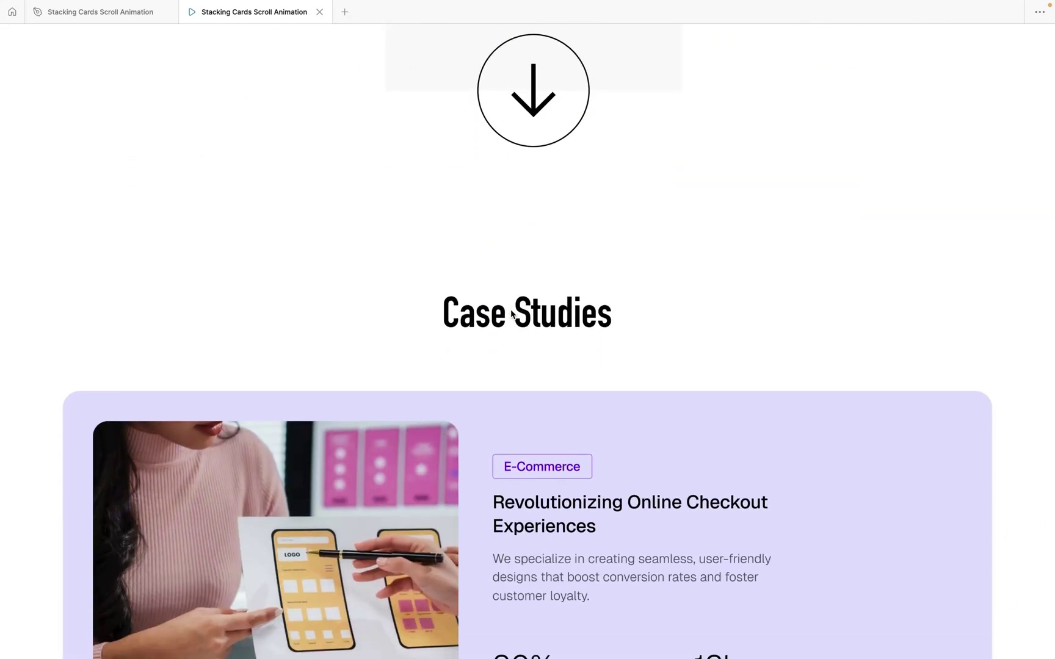
scroll(510, 313, down, 6)
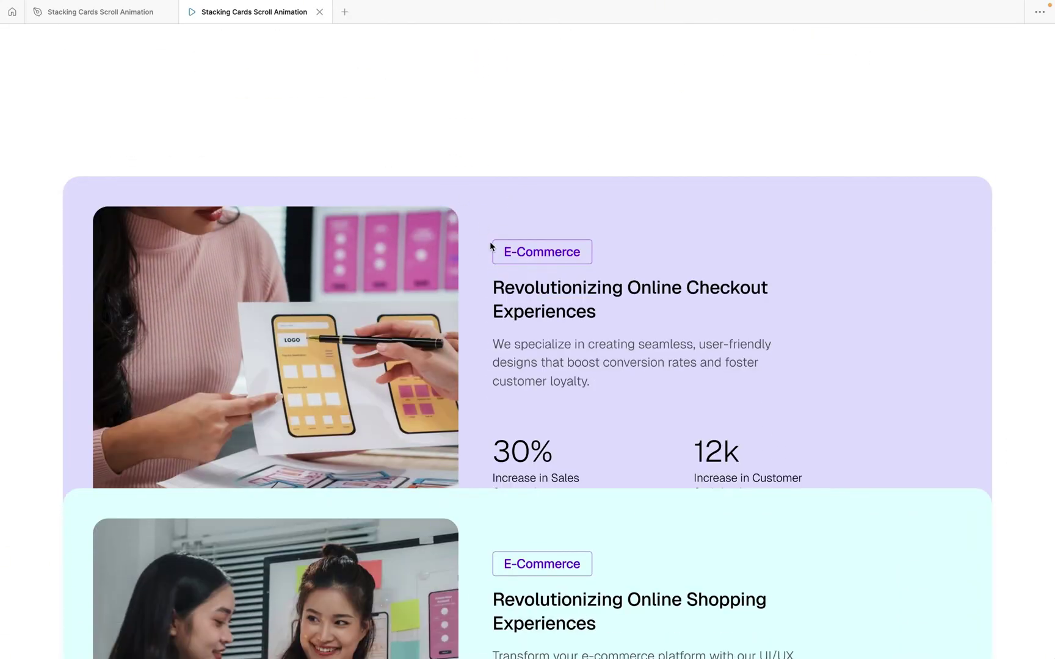
scroll(518, 273, down, 5)
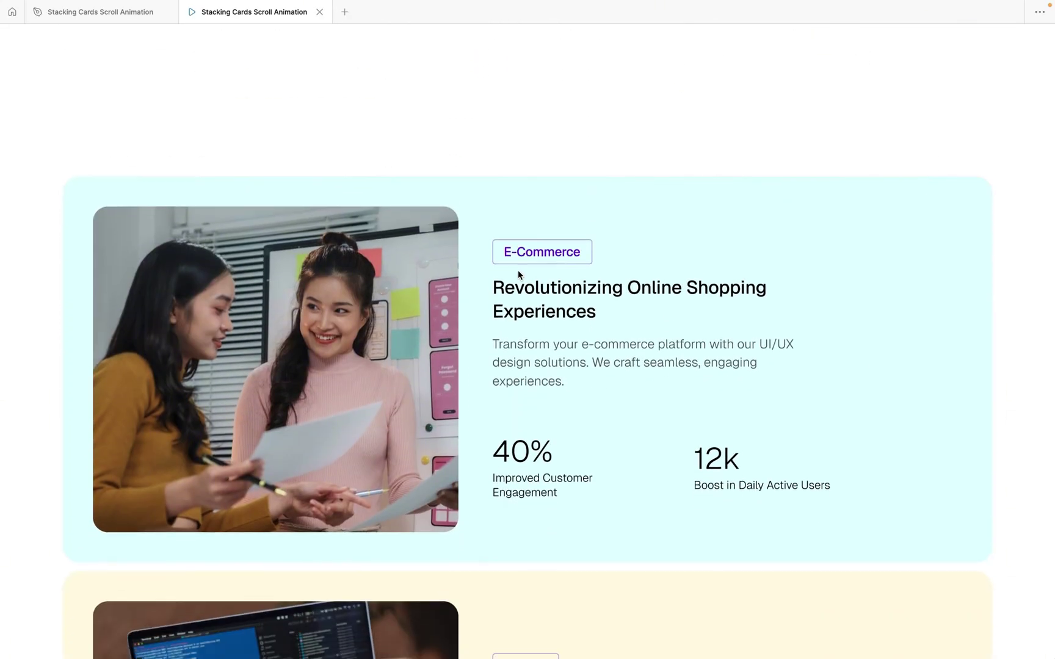
scroll(559, 384, down, 5)
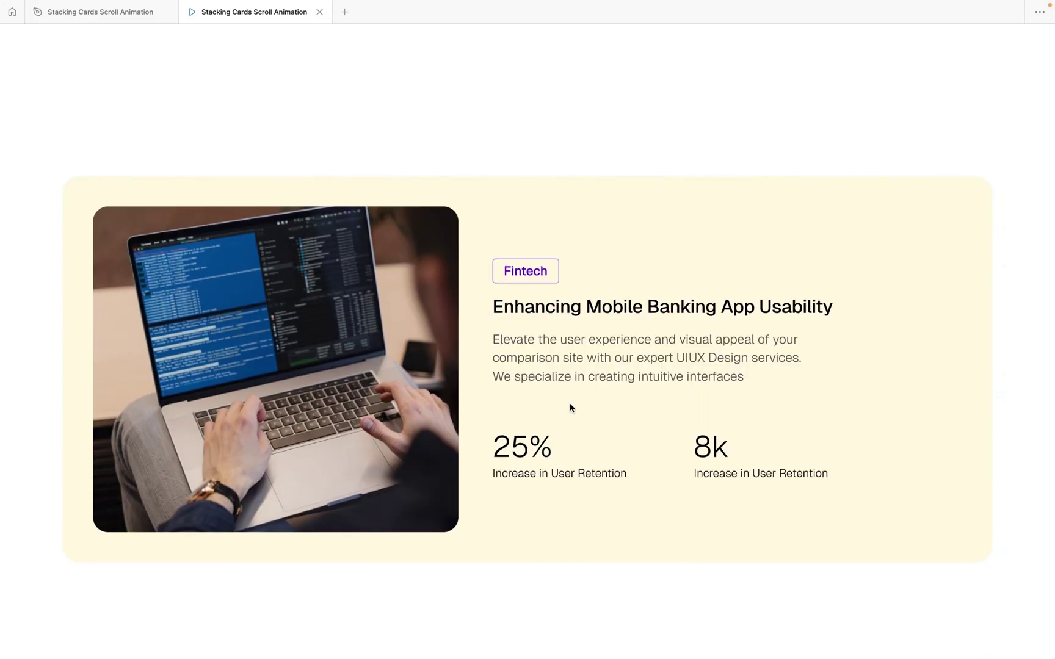
scroll(570, 408, up, 10)
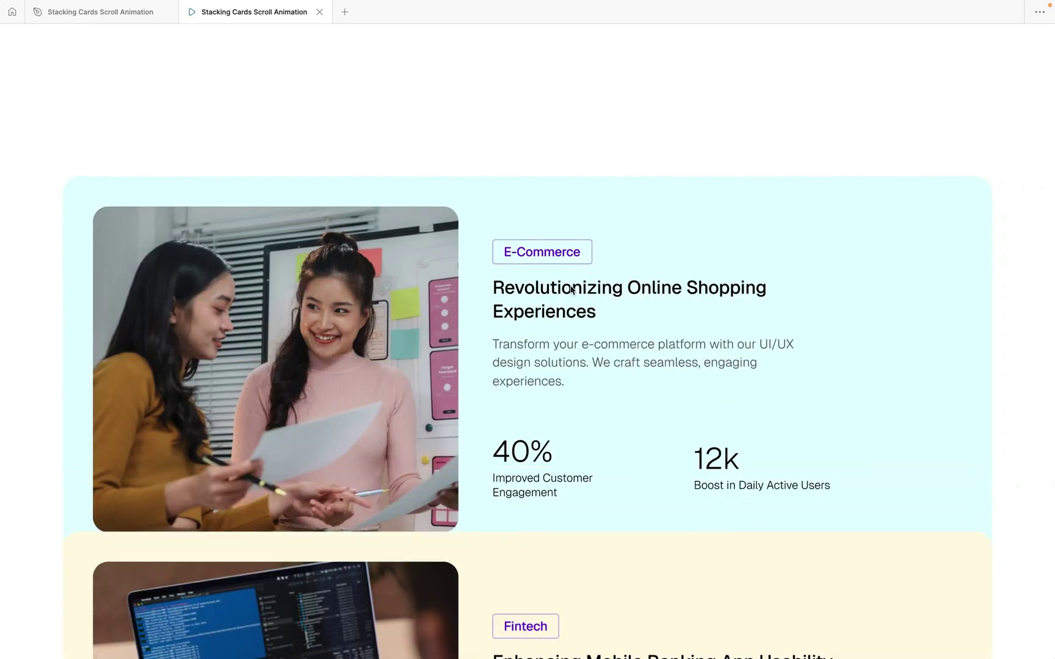
scroll(571, 290, up, 3)
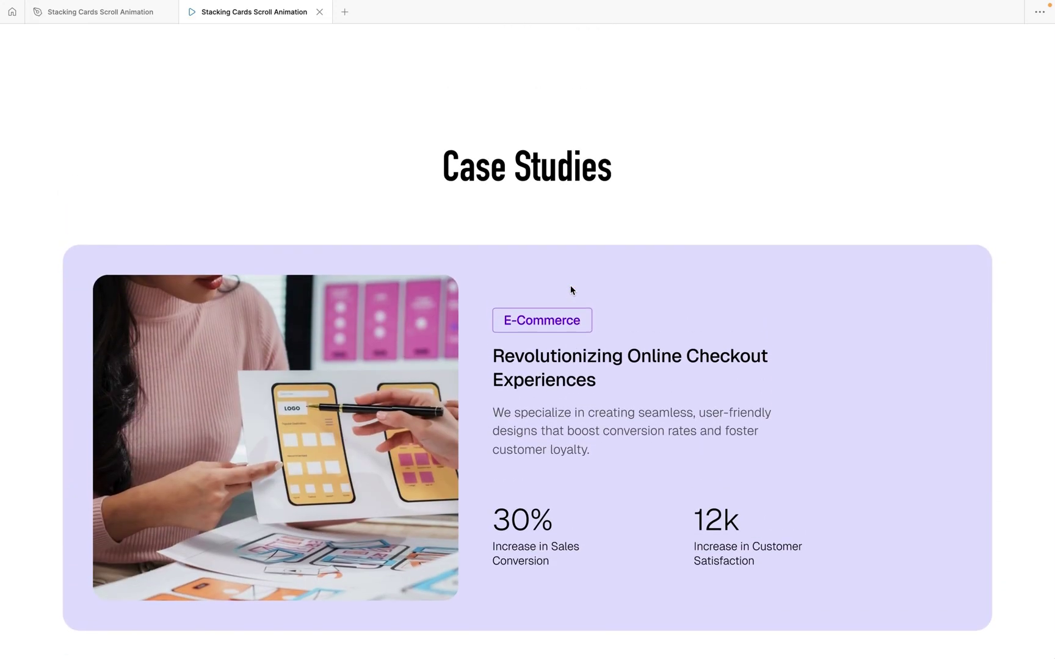
scroll(571, 291, down, 6)
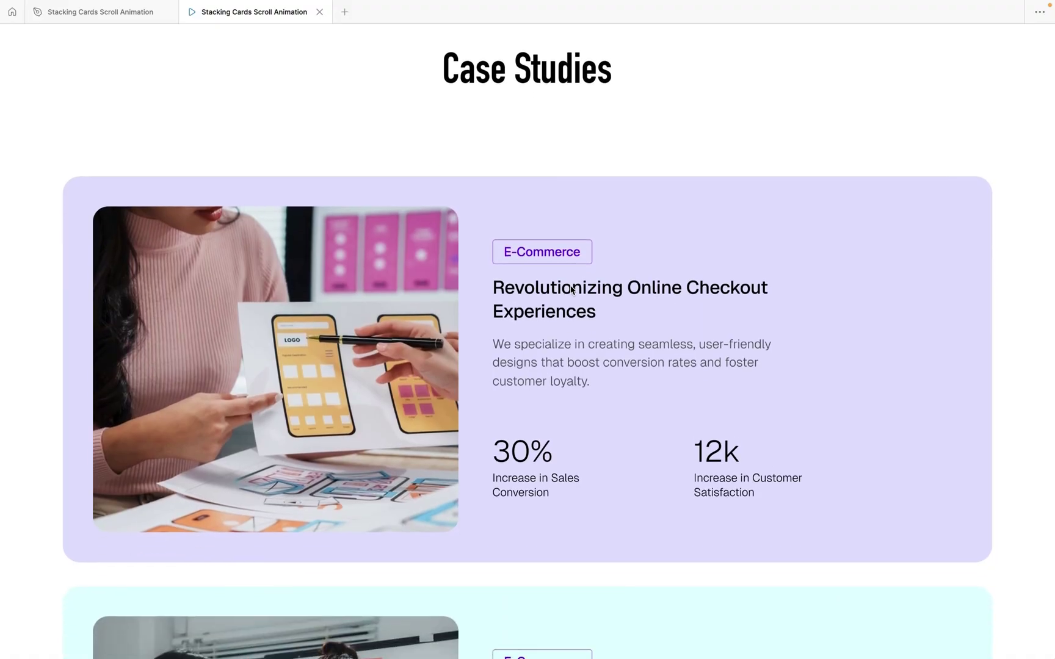
scroll(570, 290, down, 2)
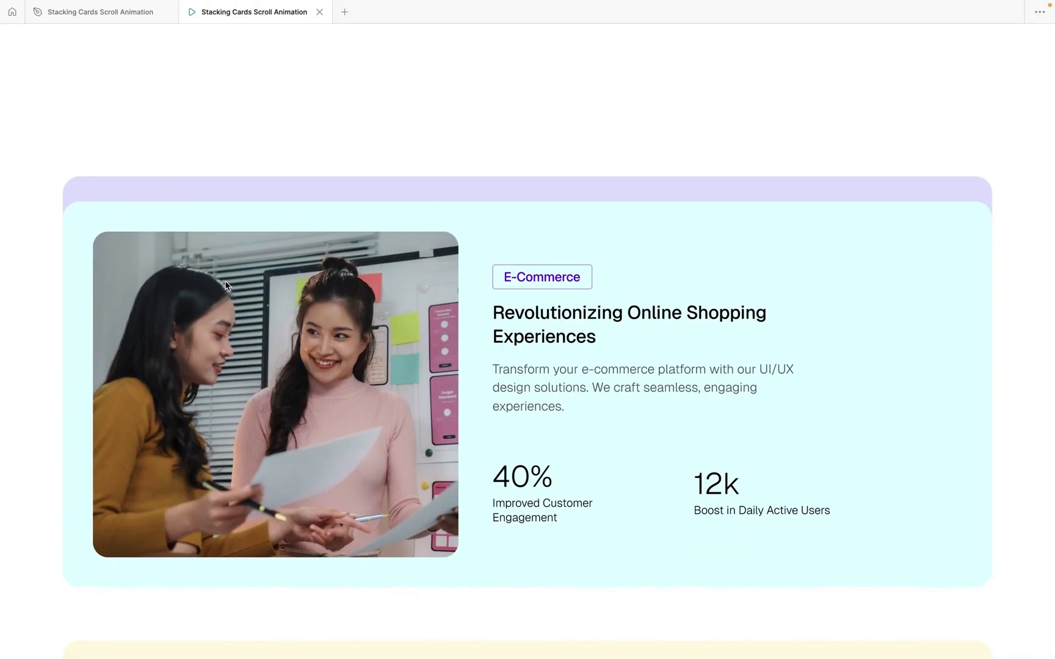
scroll(201, 244, up, 2)
scroll(225, 284, down, 5)
scroll(225, 284, down, 3)
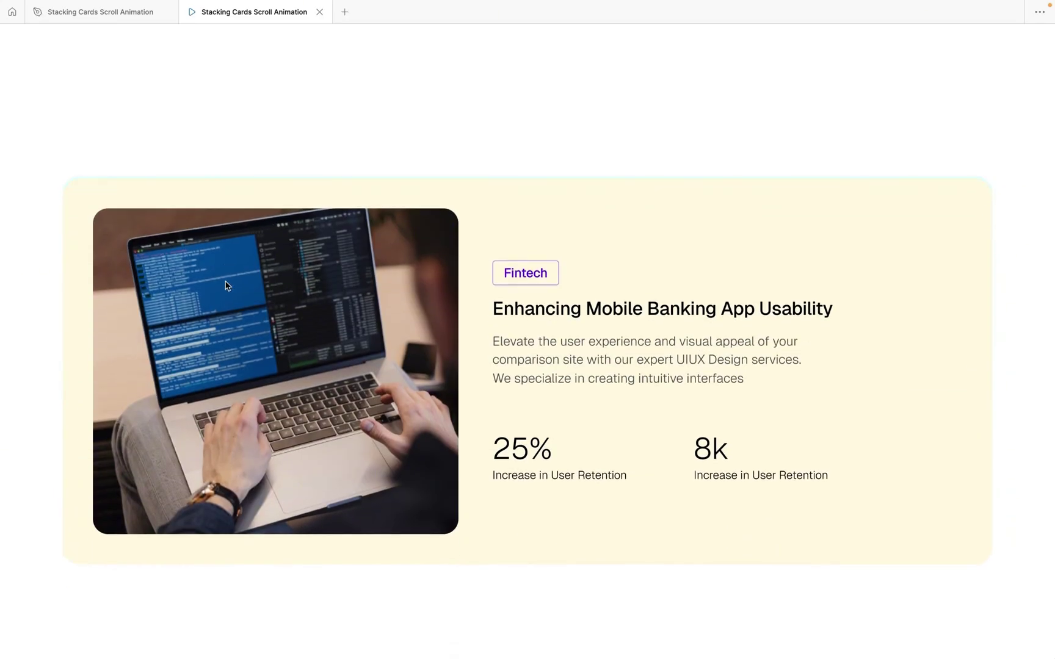
scroll(225, 284, up, 3)
scroll(225, 284, up, 10)
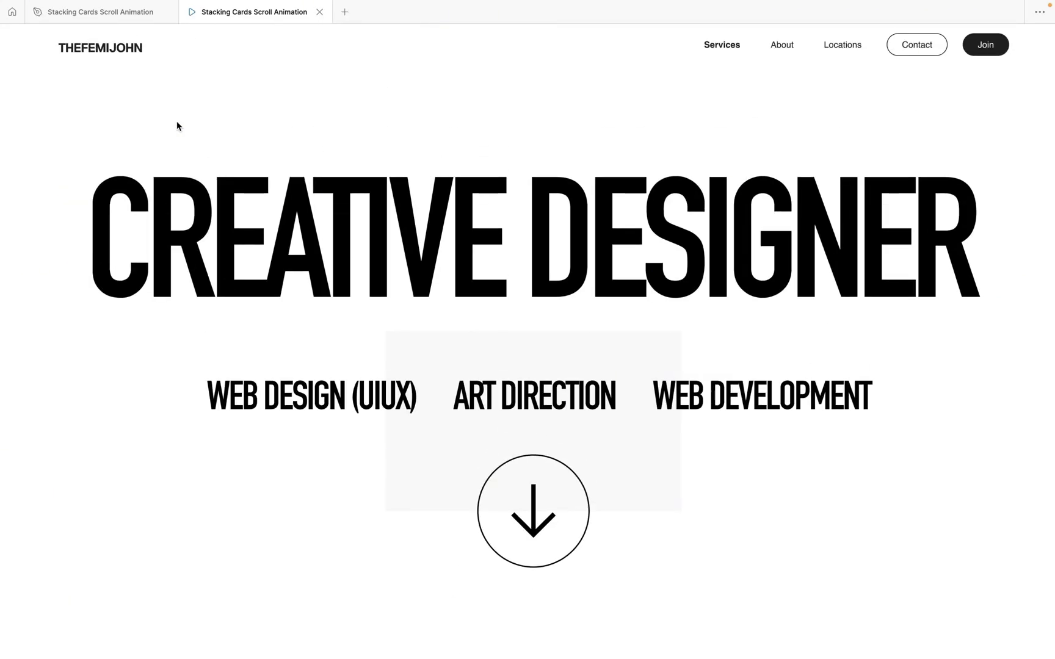
click(116, 12)
Set the purple card's inner frame c1 vertical padding to 88 in the Design panel
click(379, 308)
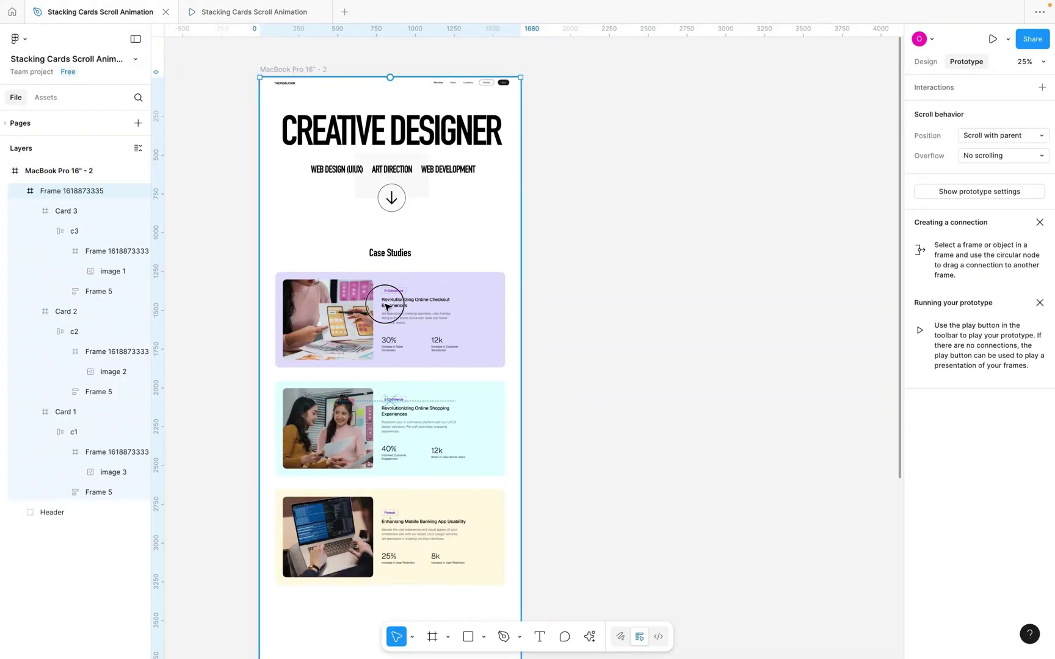
click(926, 62)
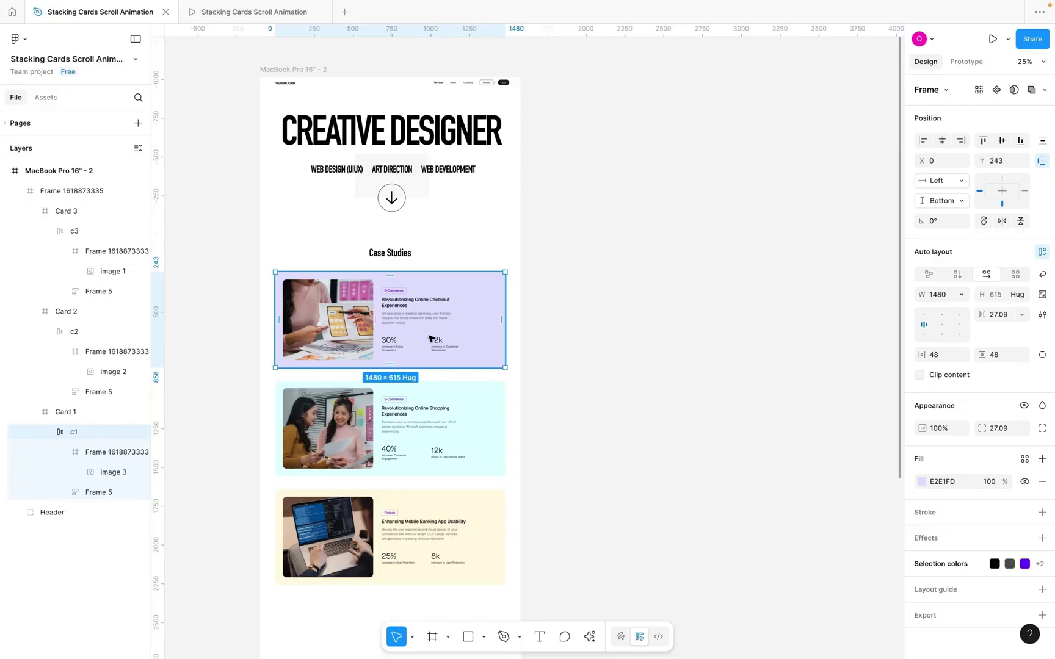
click(410, 405)
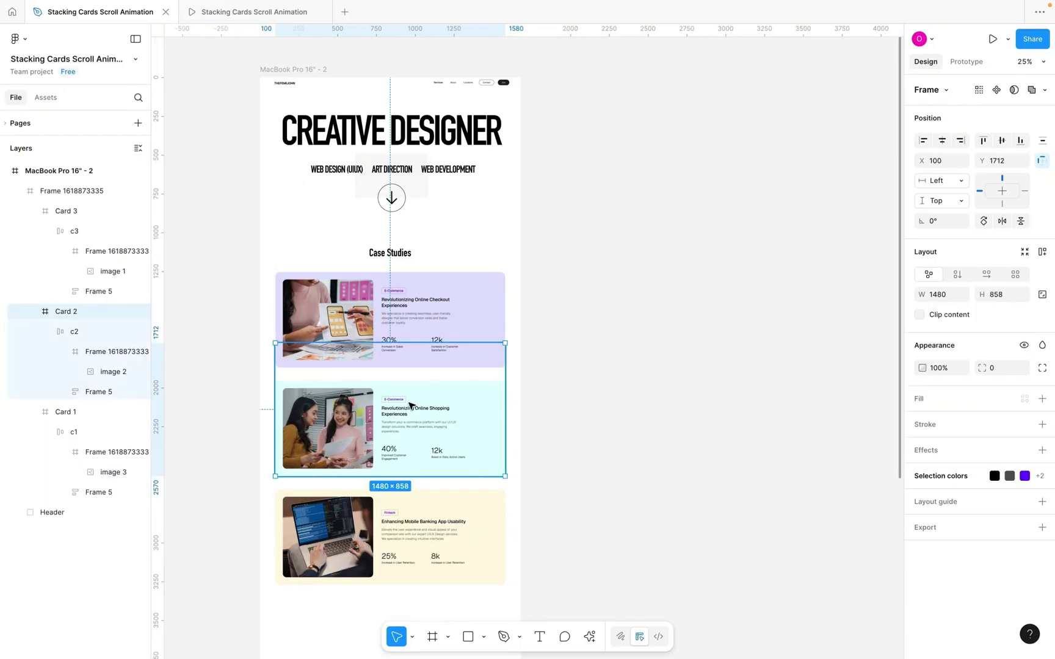
click(434, 323)
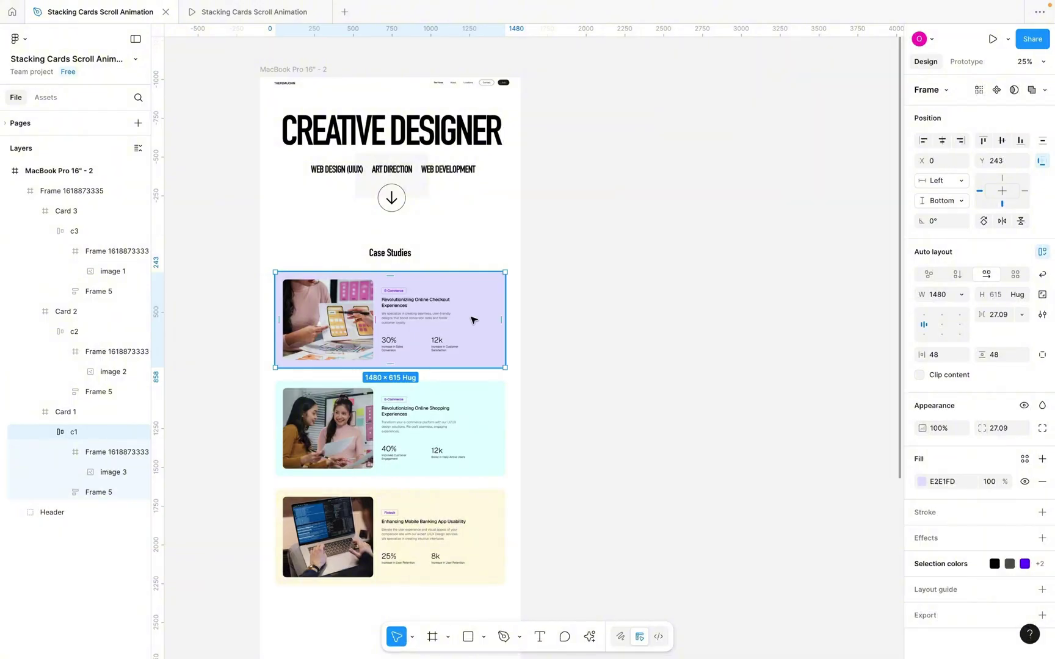
click(998, 355)
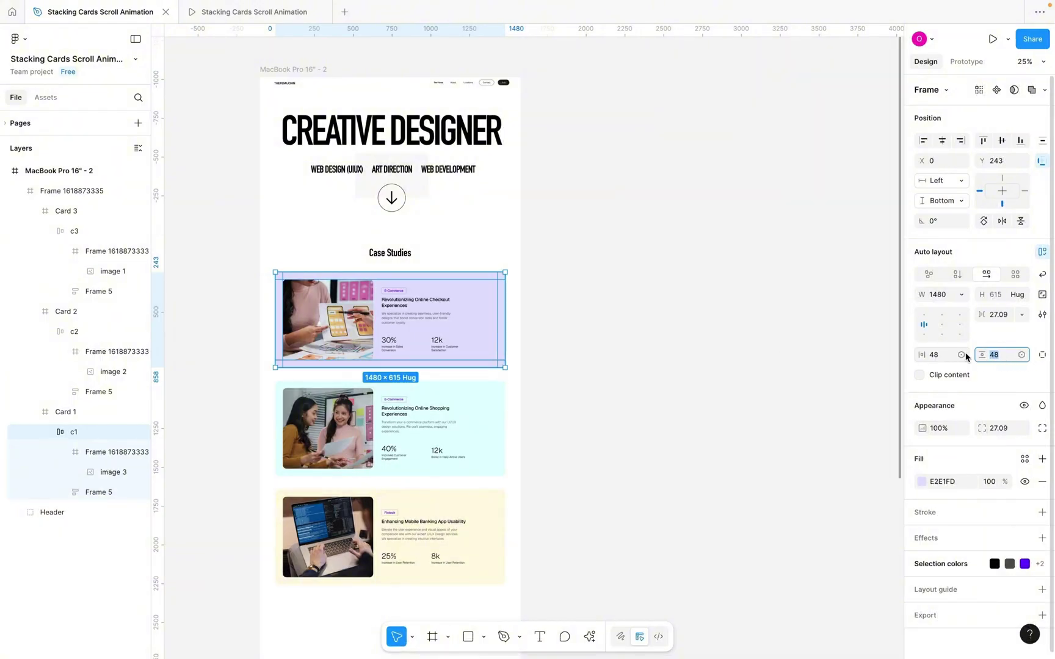
click(1004, 355)
key(ctrl+a)
text(88)
key(Return)
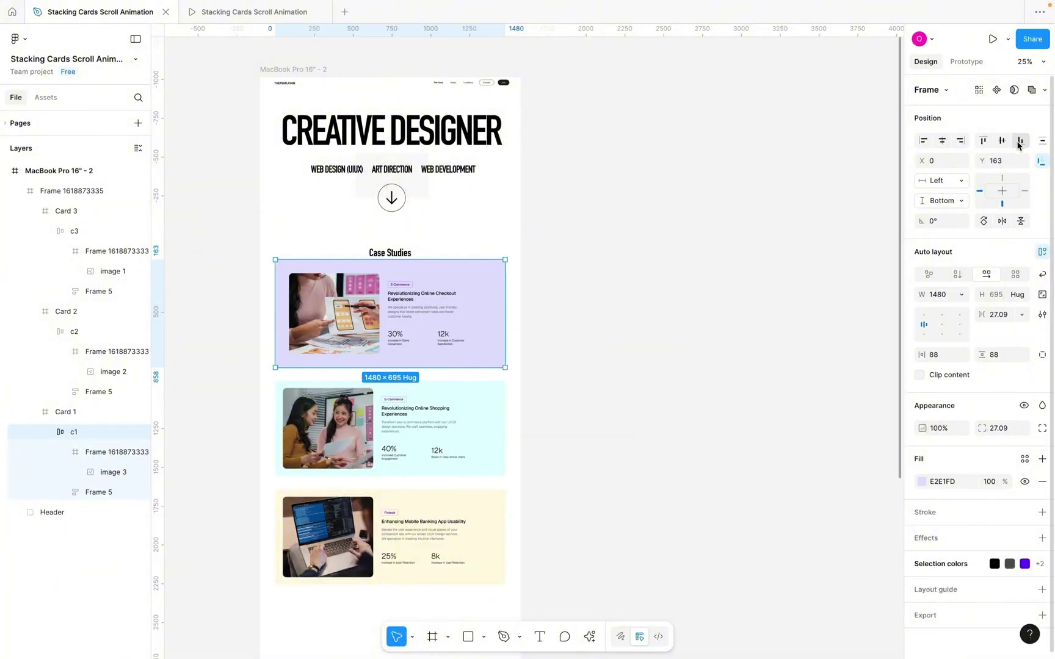
Set the cyan card's inner frame c2 padding to 68 and check the resulting card sizes
click(445, 428)
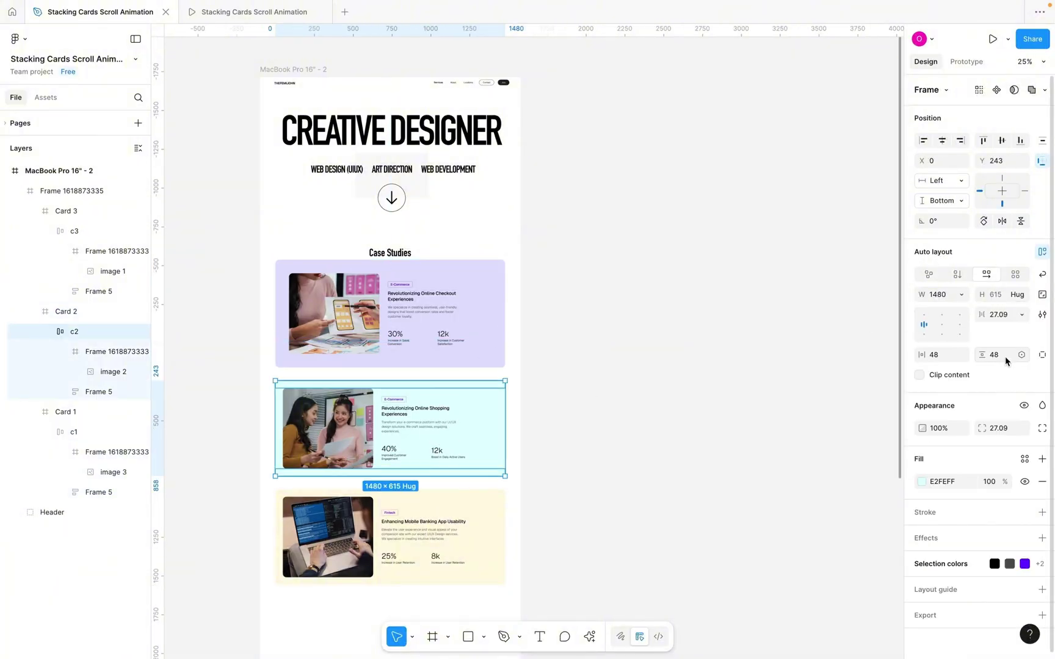
click(1003, 356)
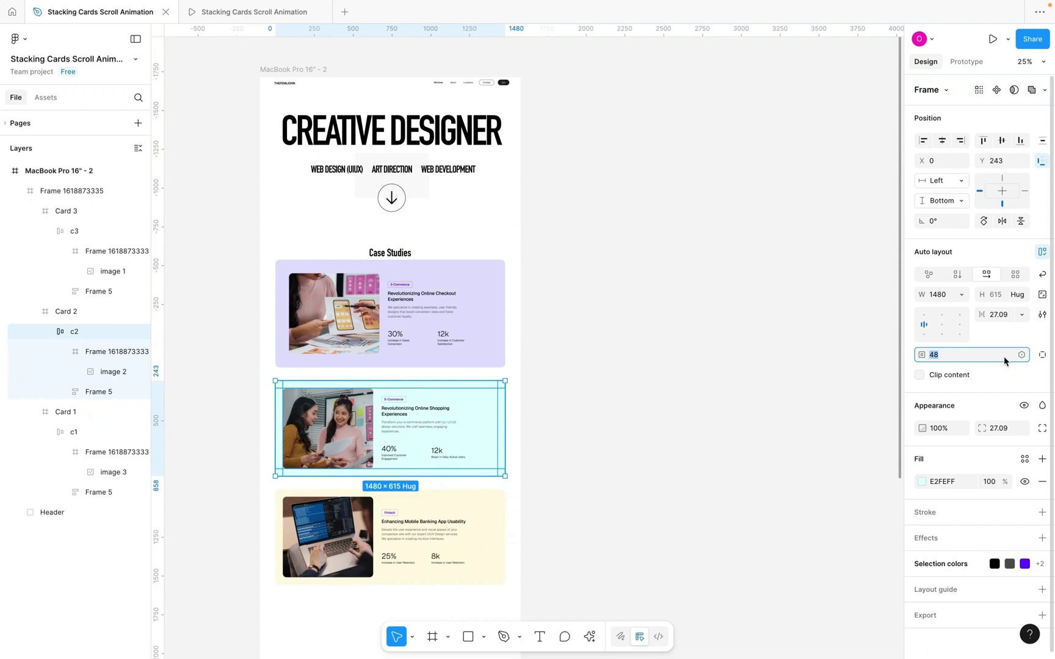
text(68)
key(Return)
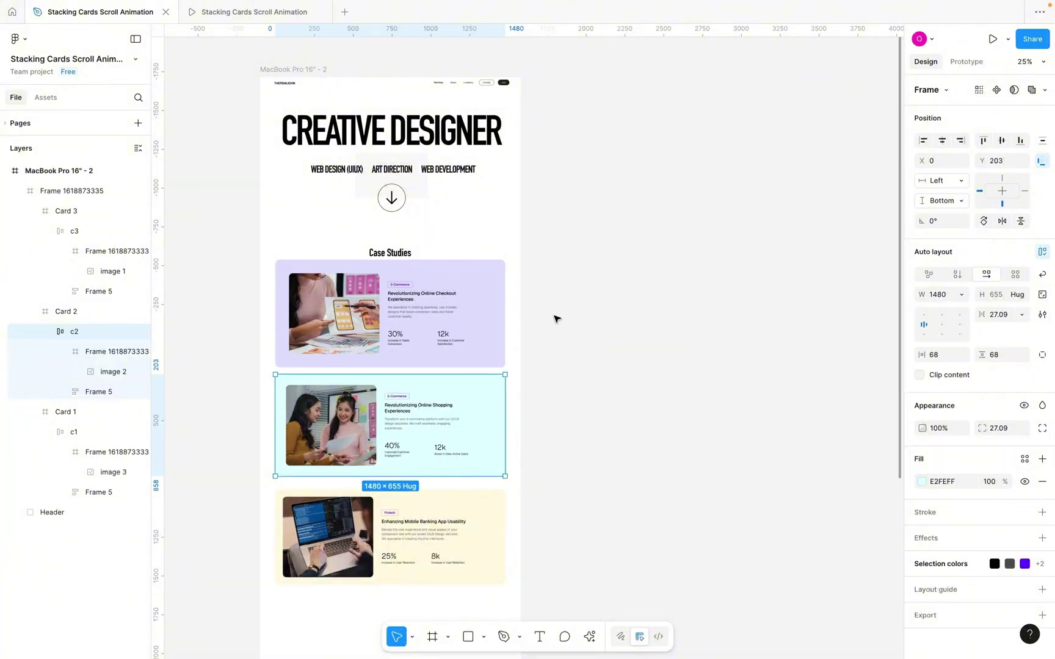
click(452, 357)
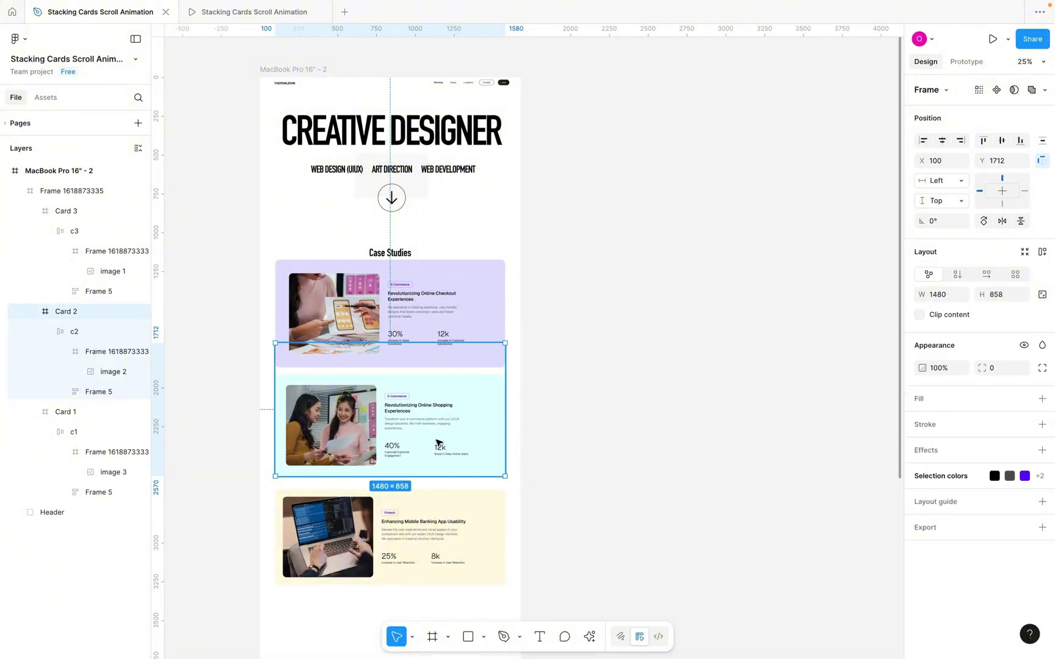
scroll(351, 299, up, 5)
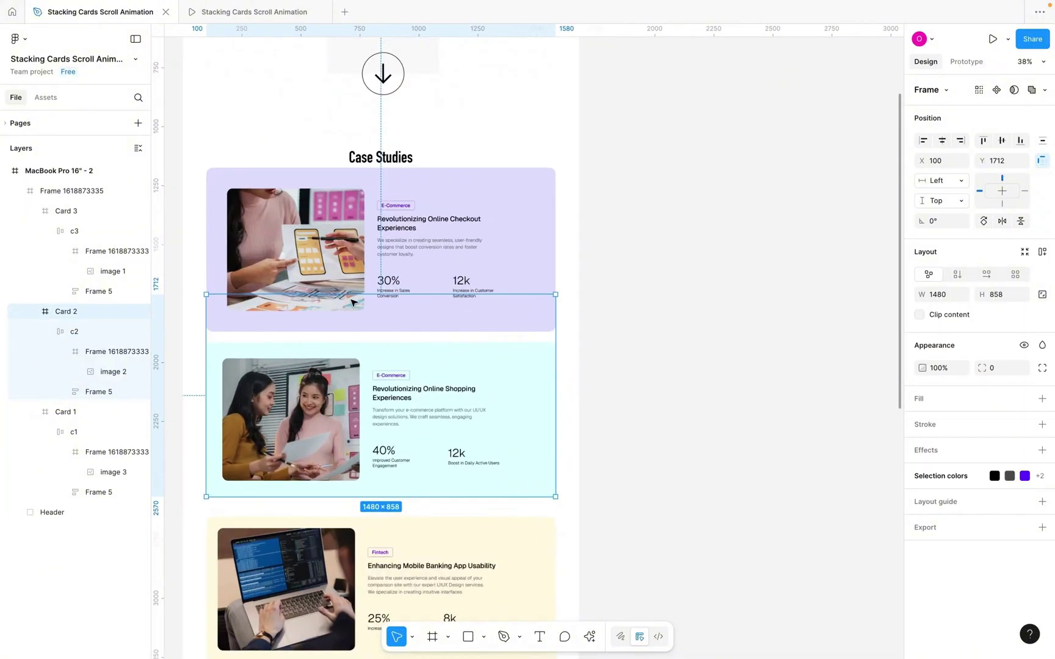
scroll(678, 313, down, 5)
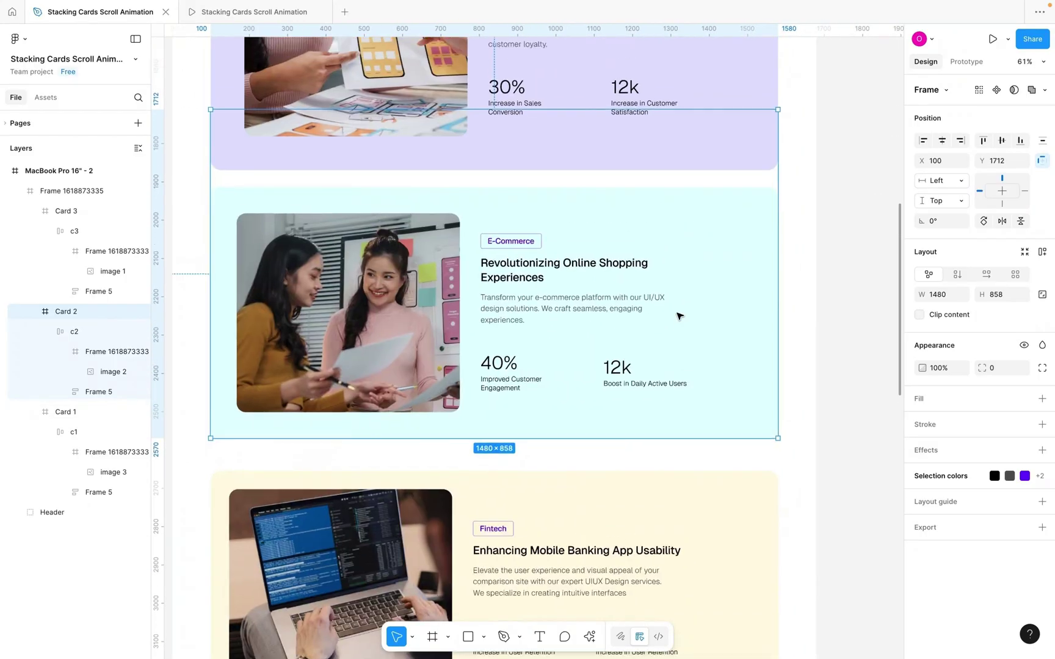
scroll(678, 316, up, 5)
click(763, 259)
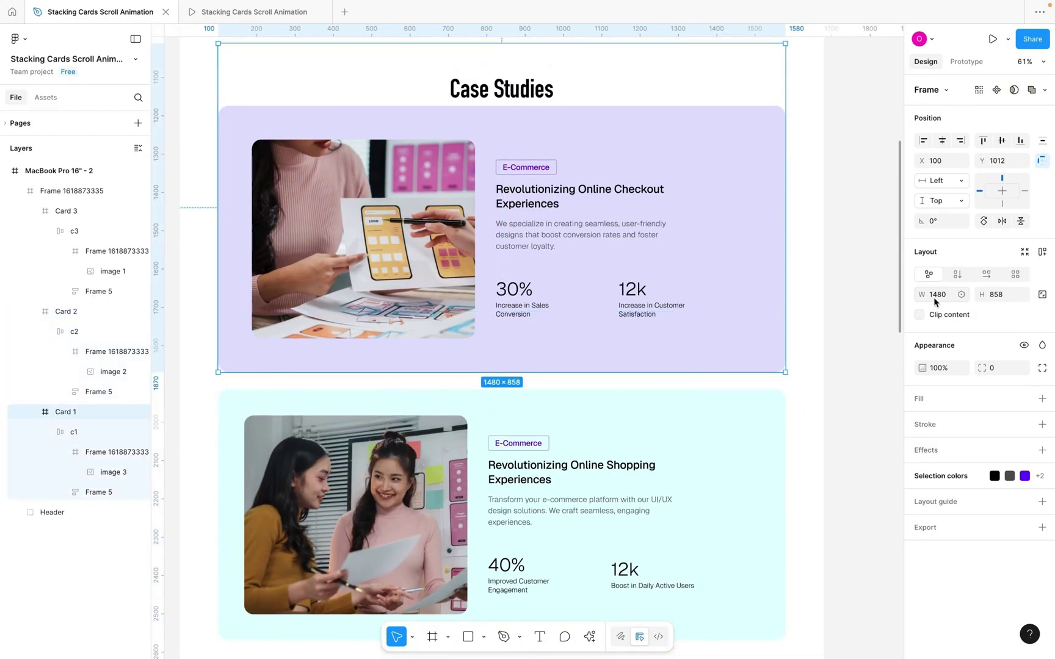
scroll(678, 445, down, 2)
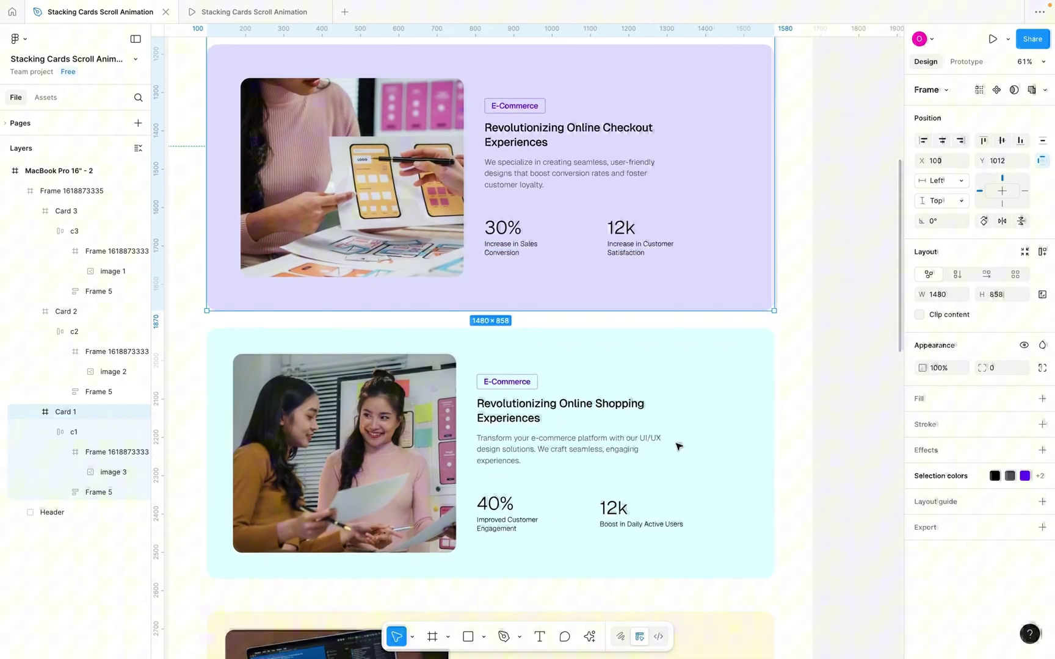
double_click(686, 408)
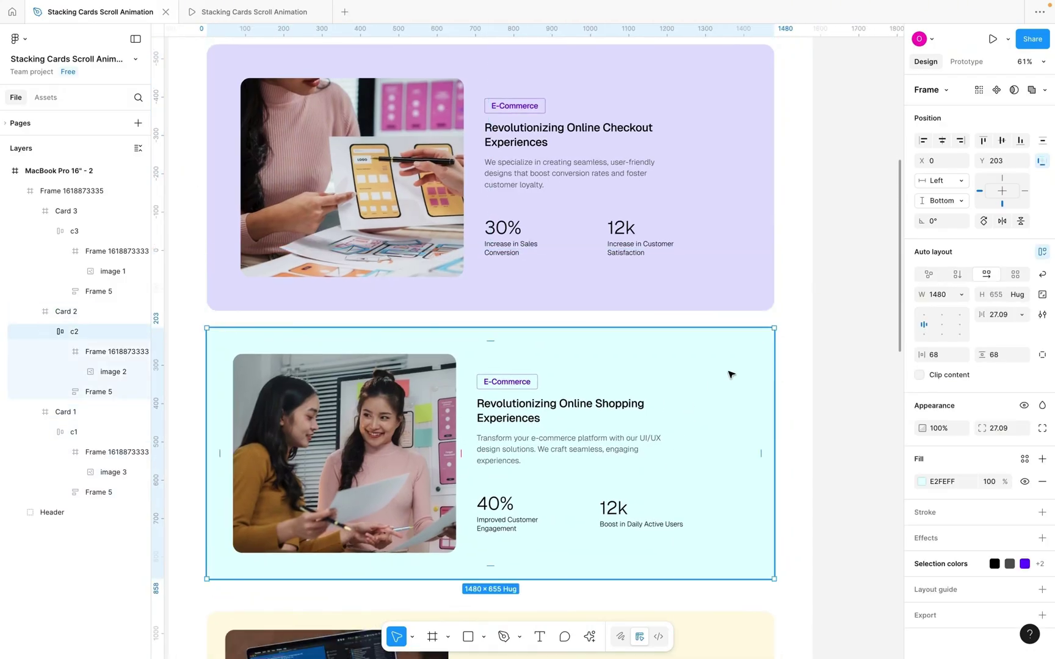
Set the width of the cyan inner frame c2 and Card 2 to 1500
click(942, 296)
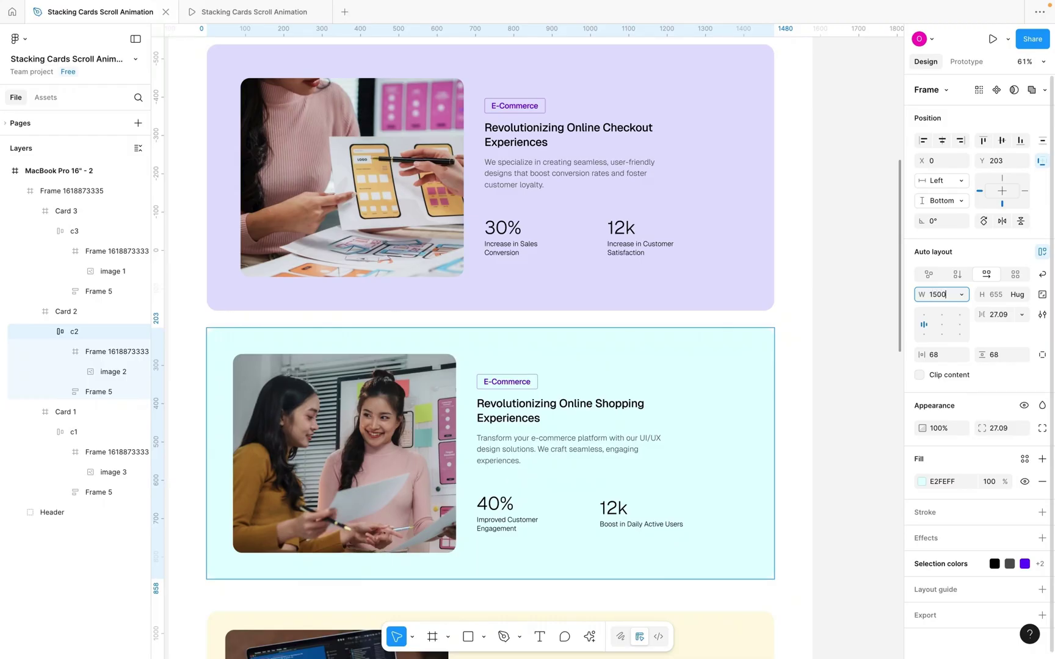
key(Return)
click(795, 362)
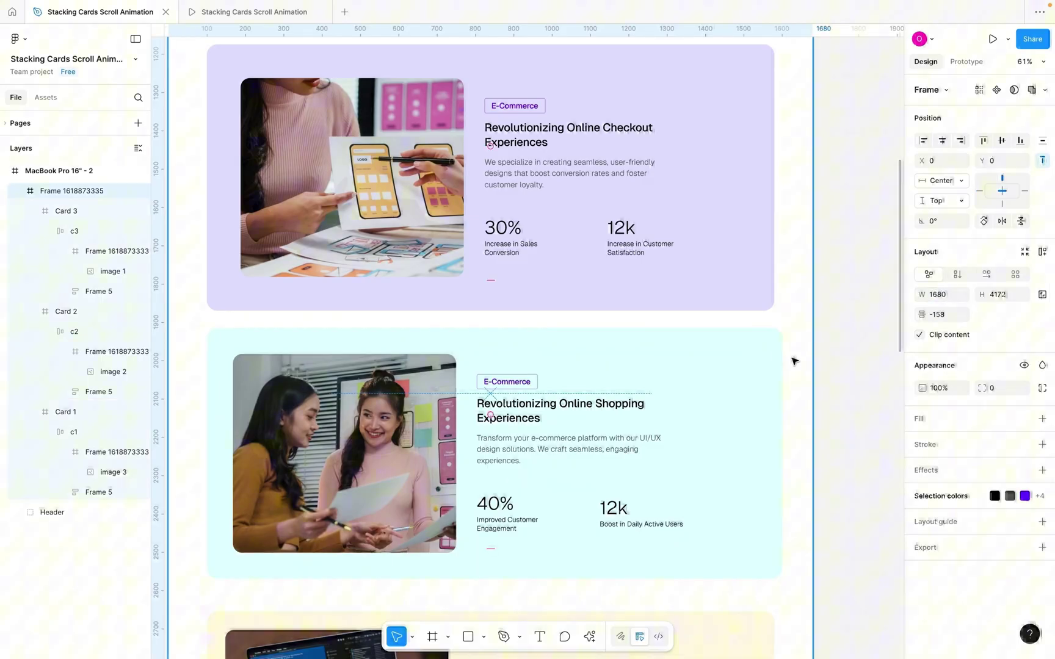
click(737, 368)
click(781, 368)
ctrl+scroll(781, 367, up, 5)
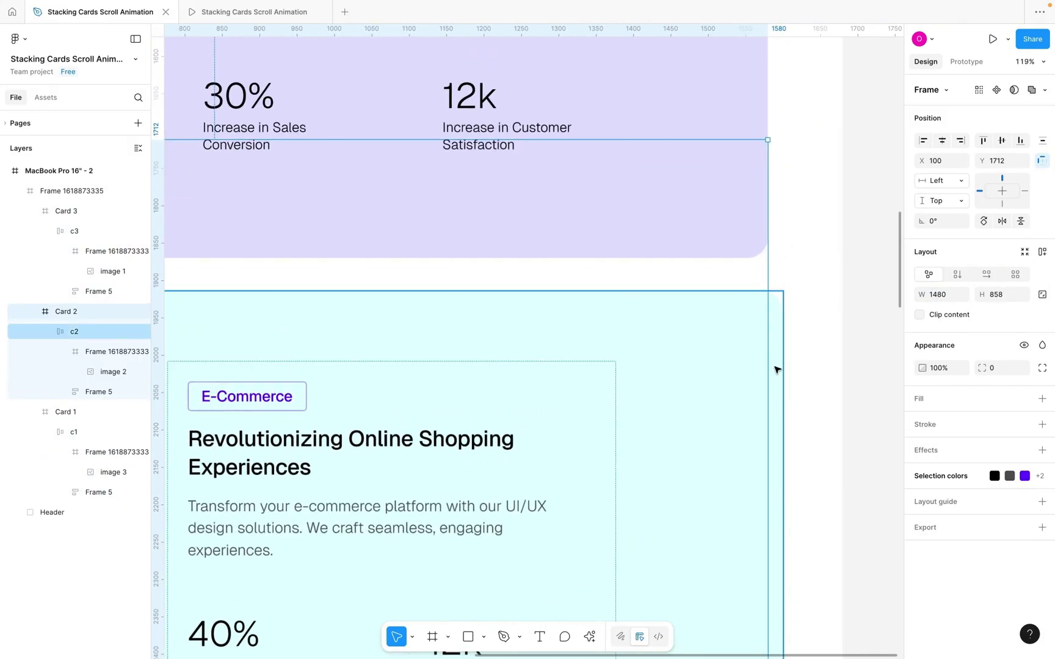
click(942, 295)
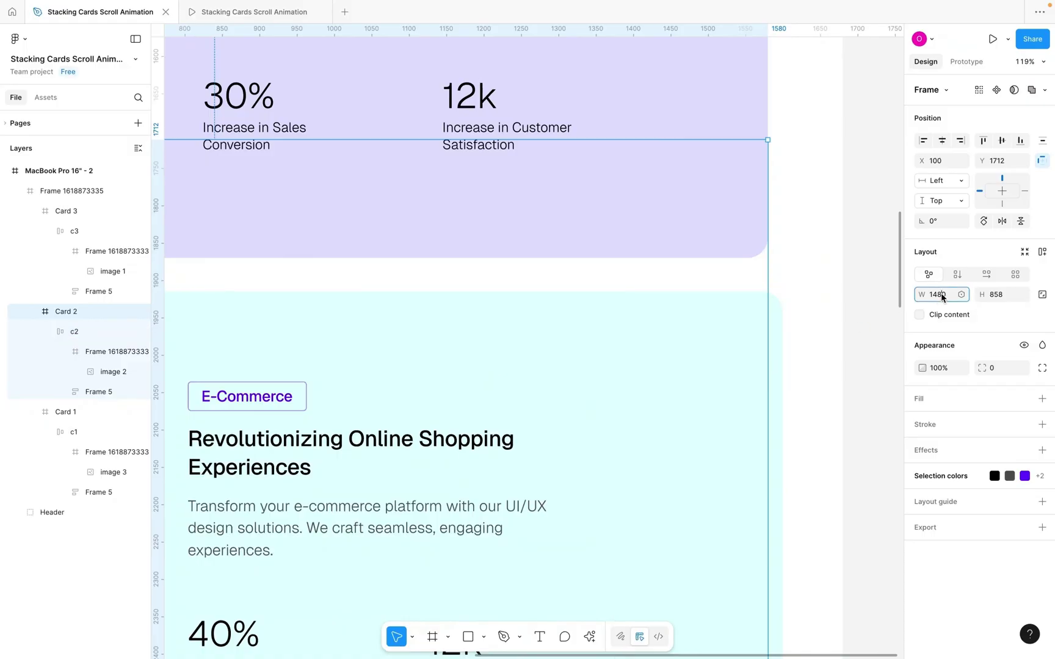
text(1500)
key(Return)
Compare card widths: Card 2 at 1500 versus Card 1 and Card 3 at 1480
ctrl+scroll(770, 308, down, 5)
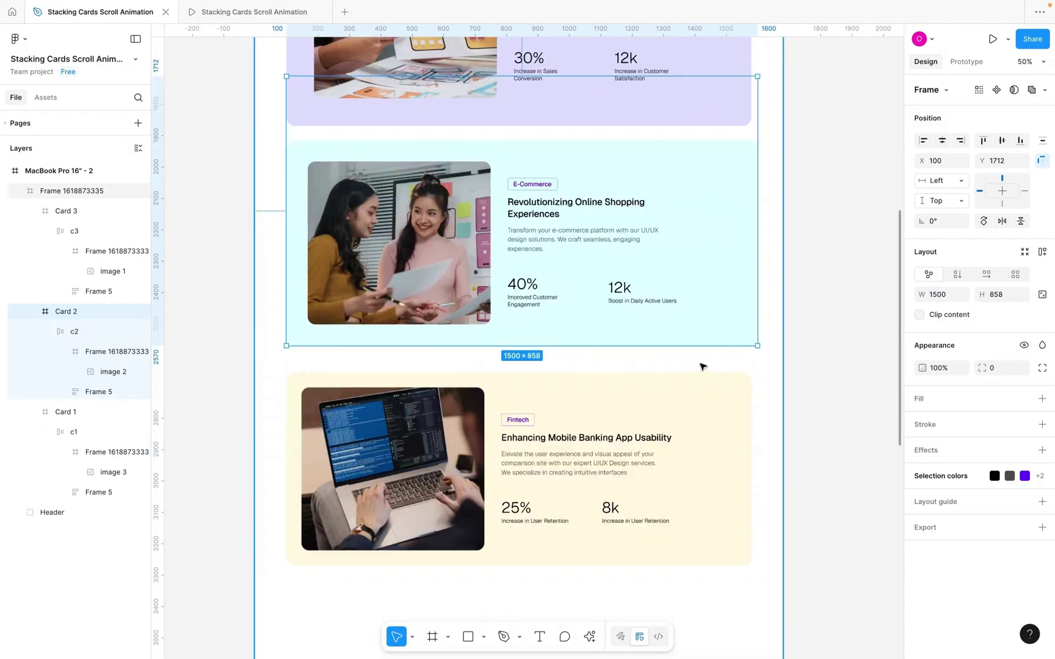
click(692, 385)
click(690, 264)
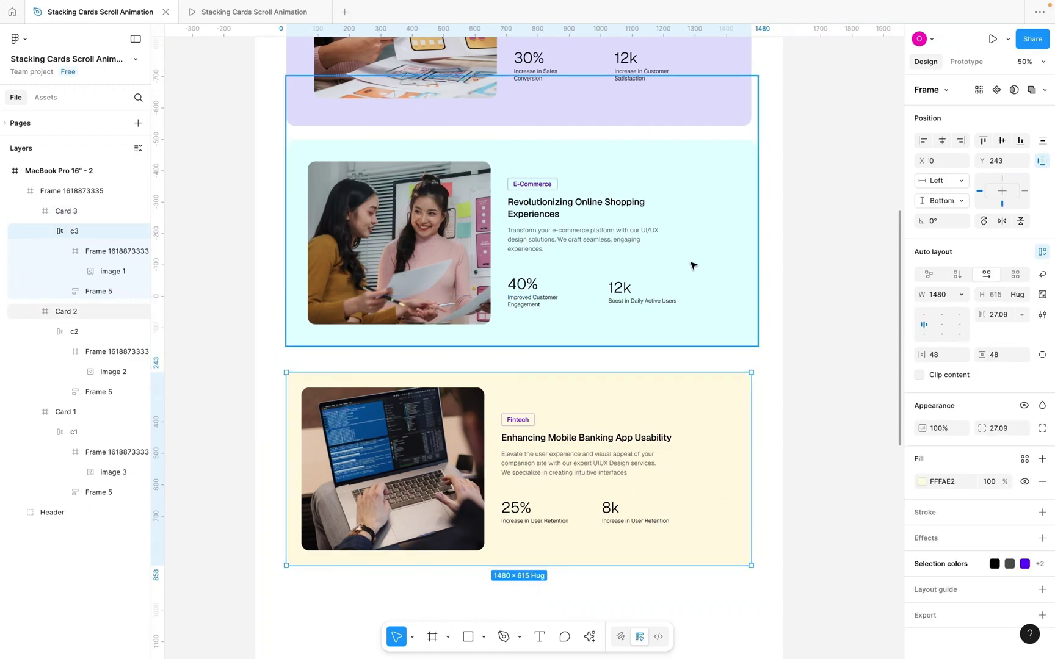
scroll(690, 266, up, 5)
click(678, 283)
scroll(674, 288, down, 2)
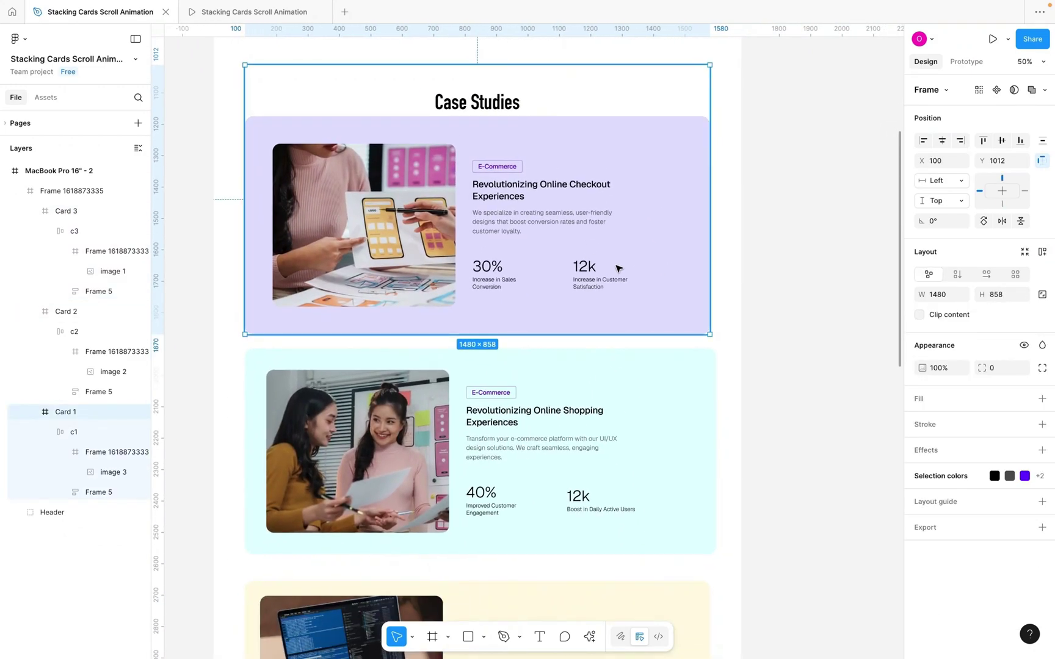
click(579, 435)
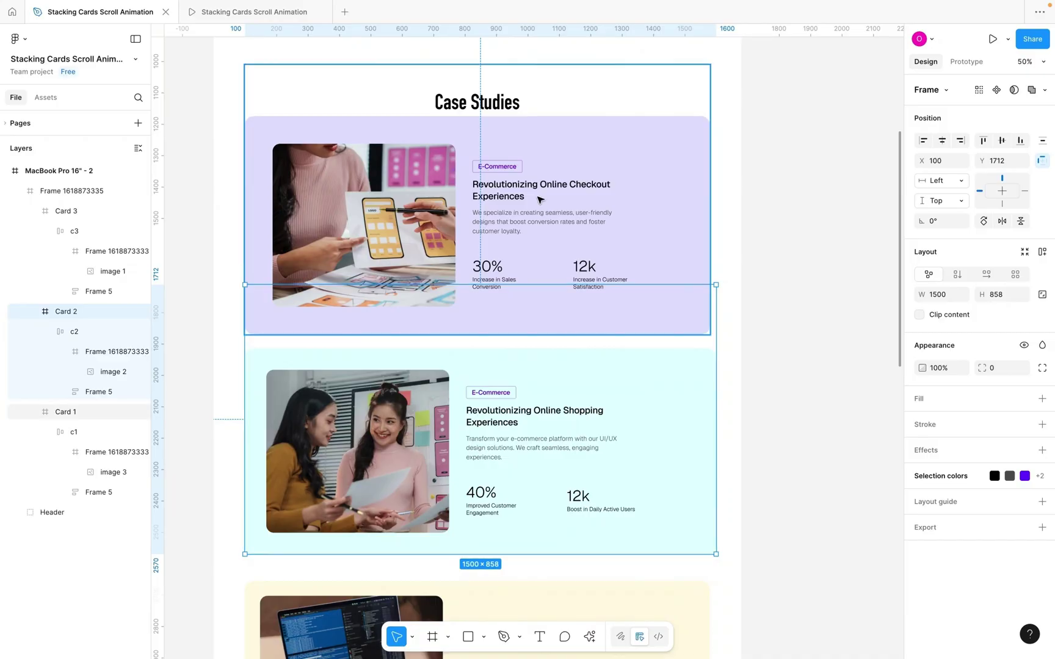
scroll(538, 199, down, 6)
click(538, 394)
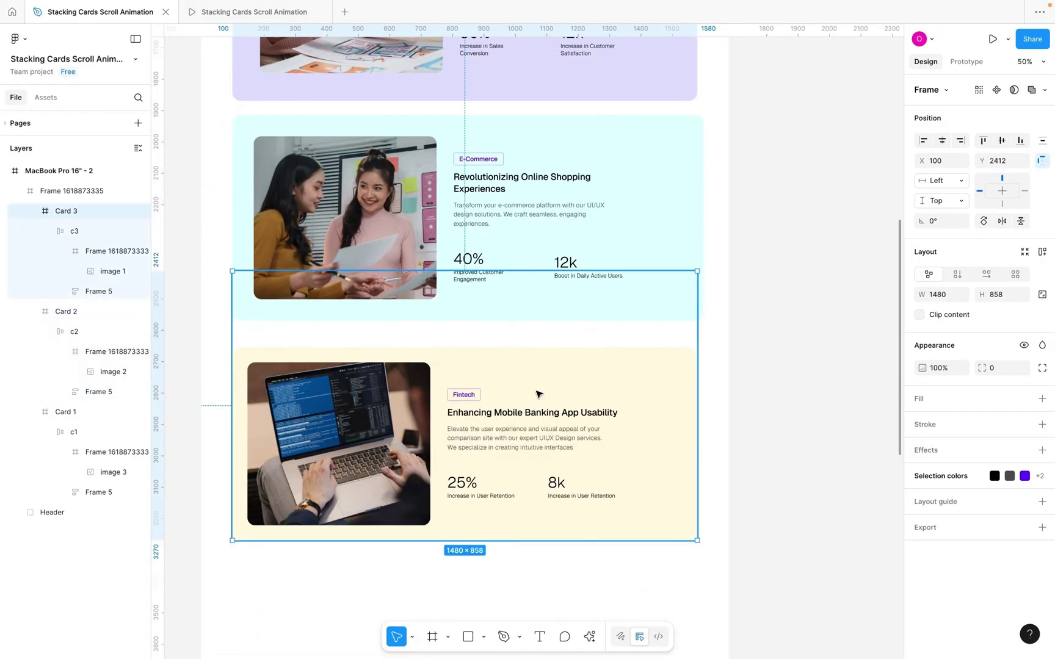
Set the yellow inner frame c3 and its Card 3 frame to width 1520
double_click(557, 230)
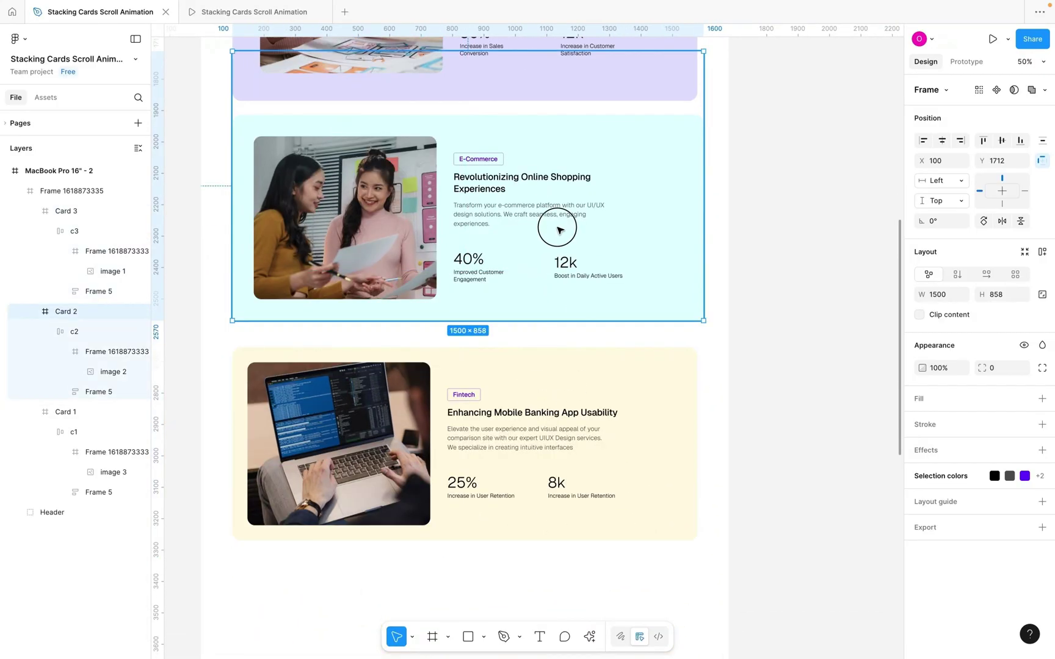
click(576, 357)
scroll(677, 390, up, 5)
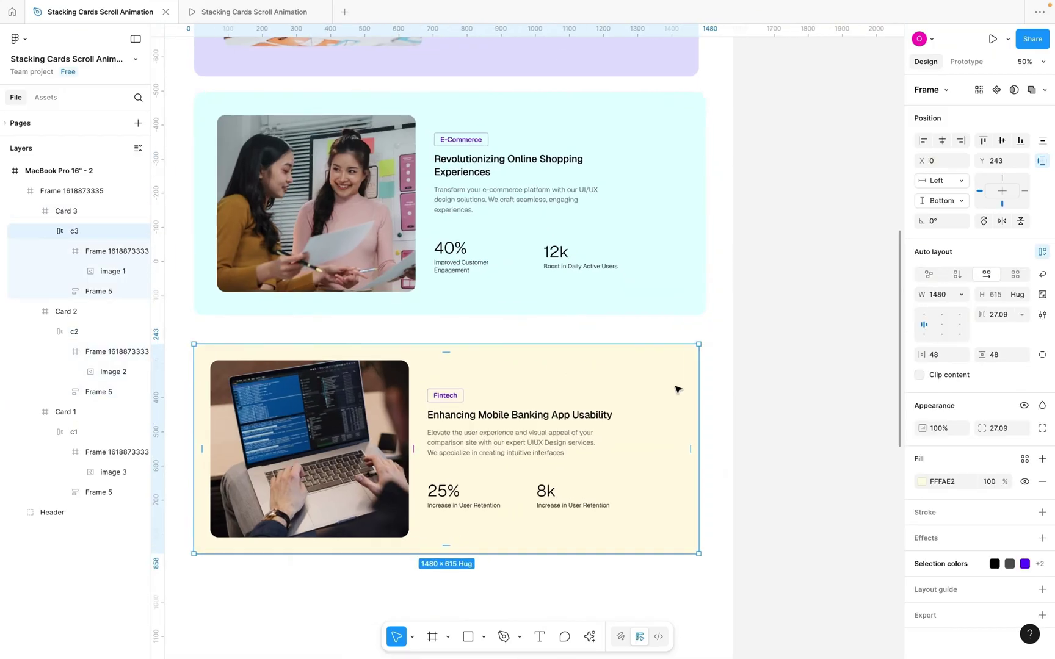
click(938, 296)
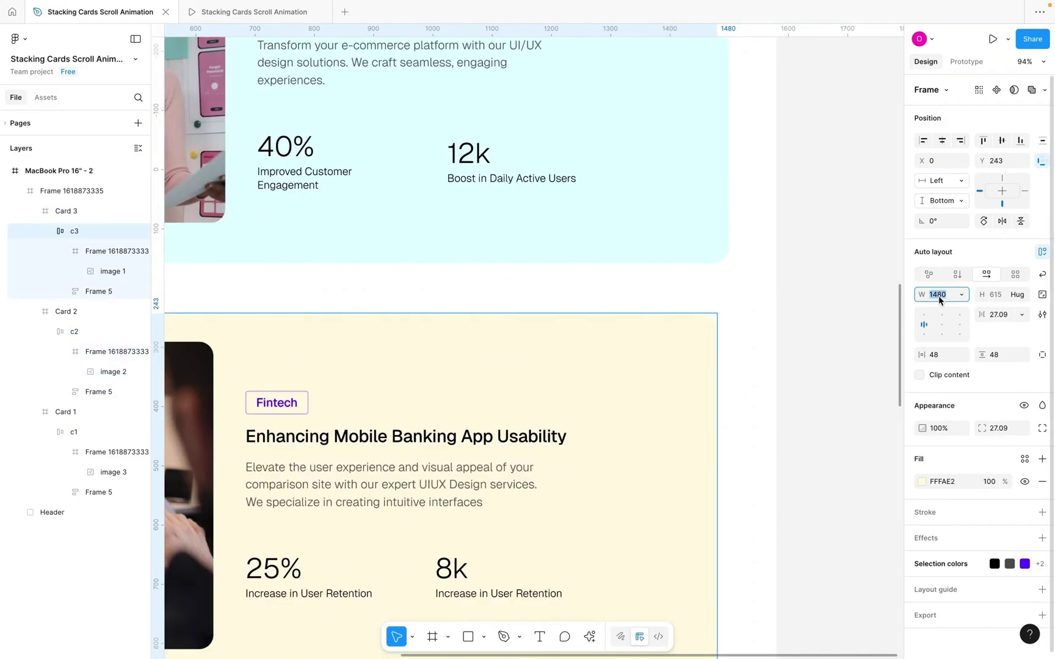
text(1520)
key(Return)
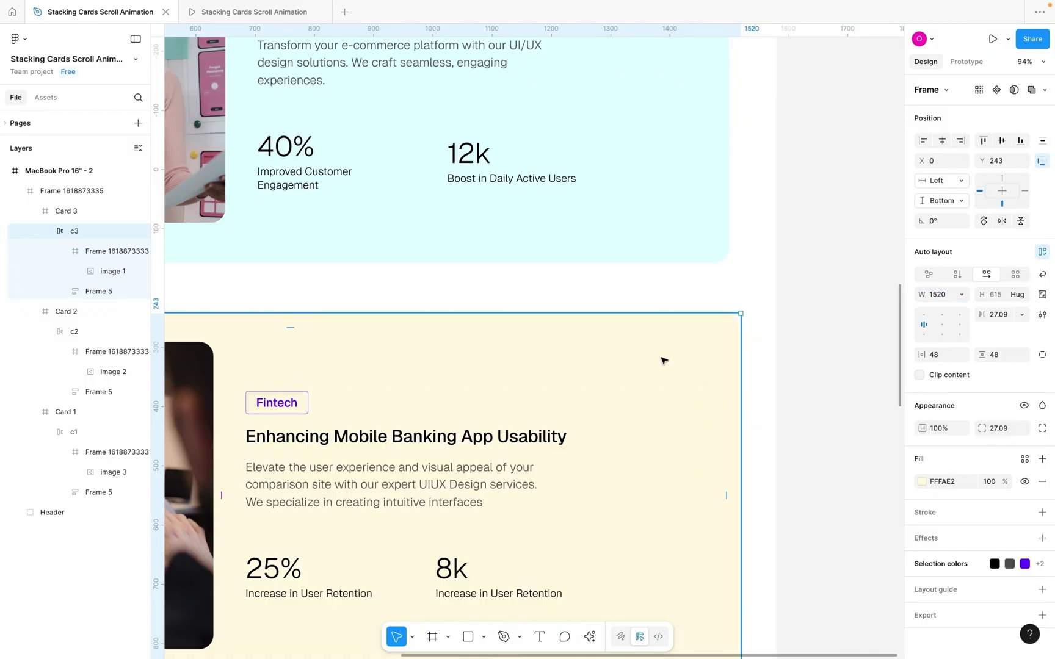
click(825, 343)
click(679, 369)
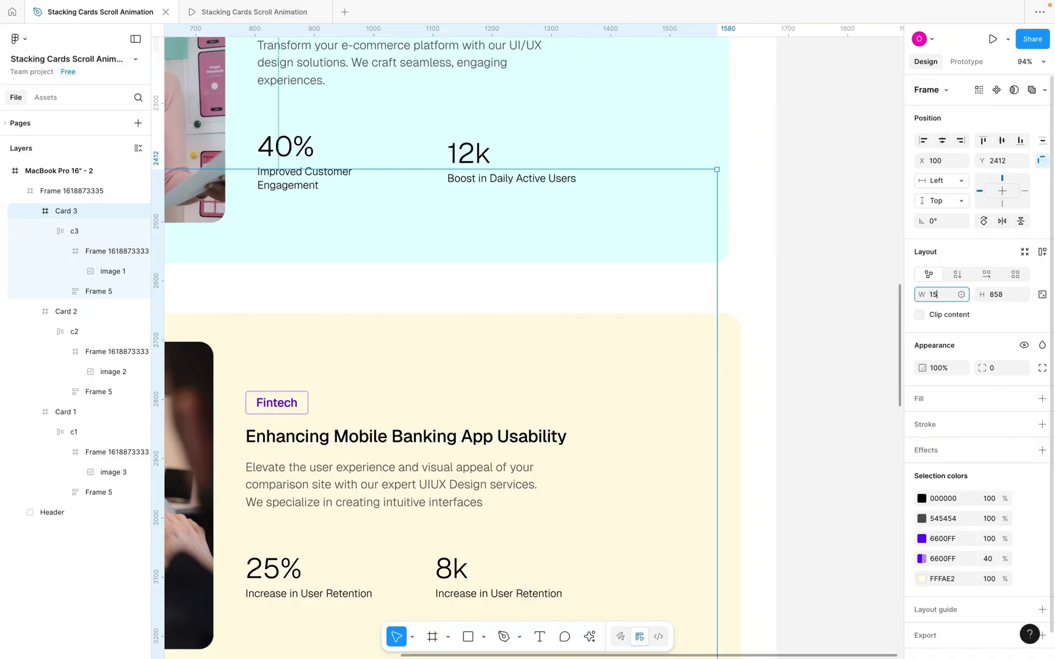
scroll(788, 299, down, 5)
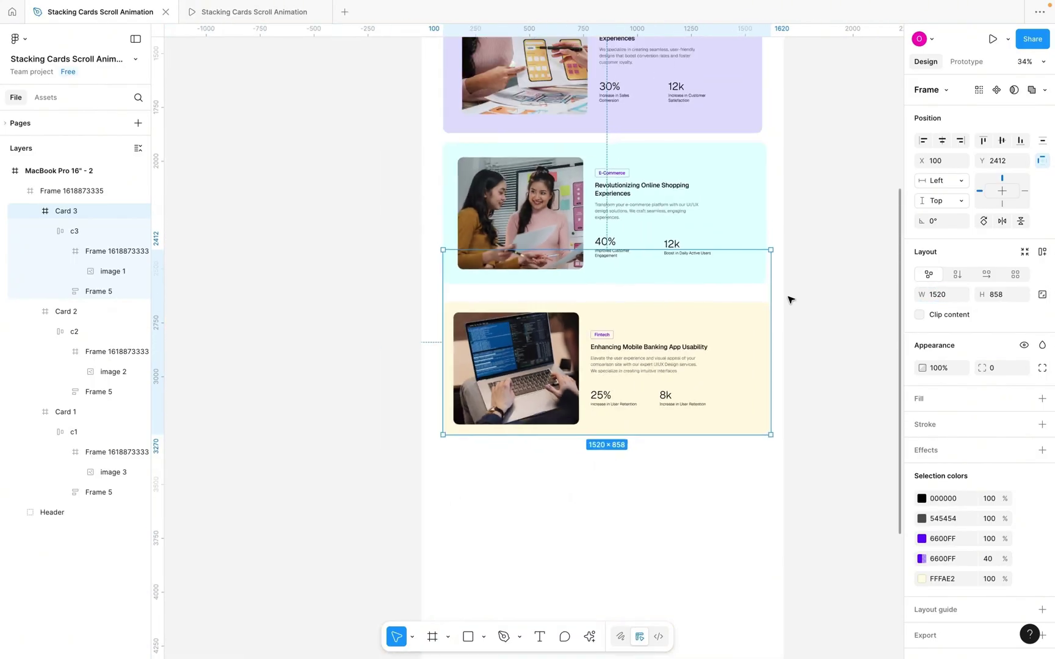
Select the three cards and apply Align horizontal centers
scroll(717, 267, up, 3)
shift+click(651, 301)
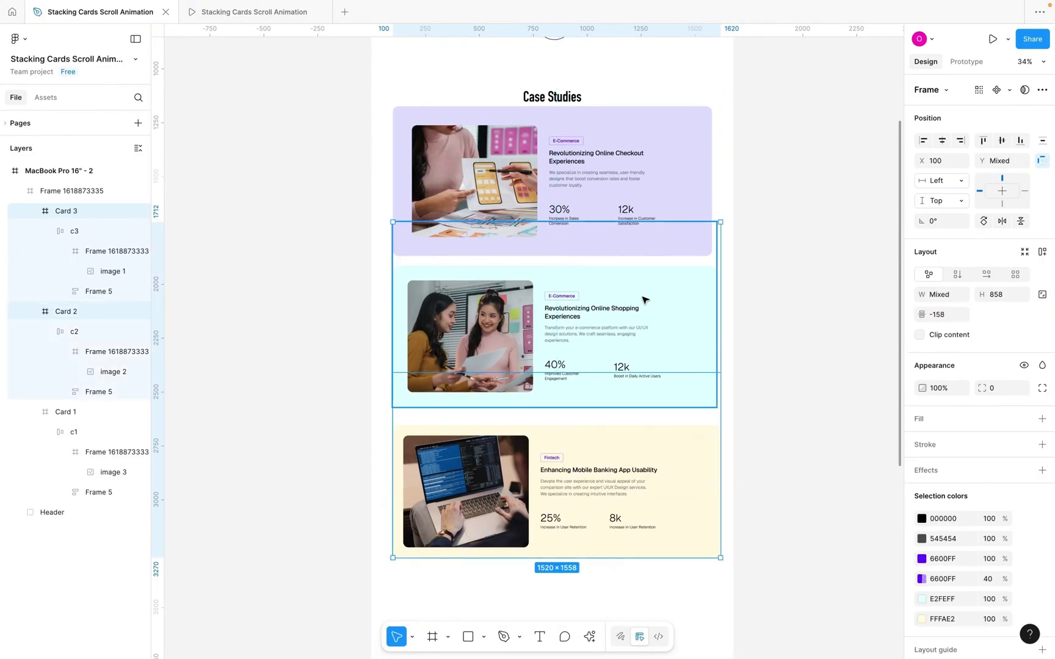
shift+click(626, 200)
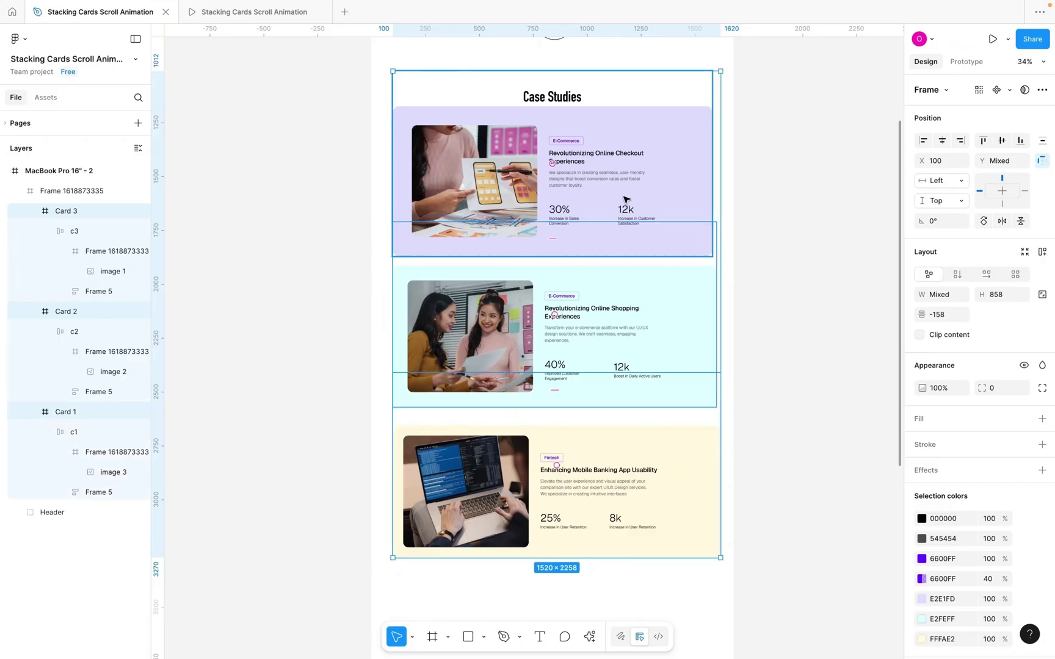
click(942, 142)
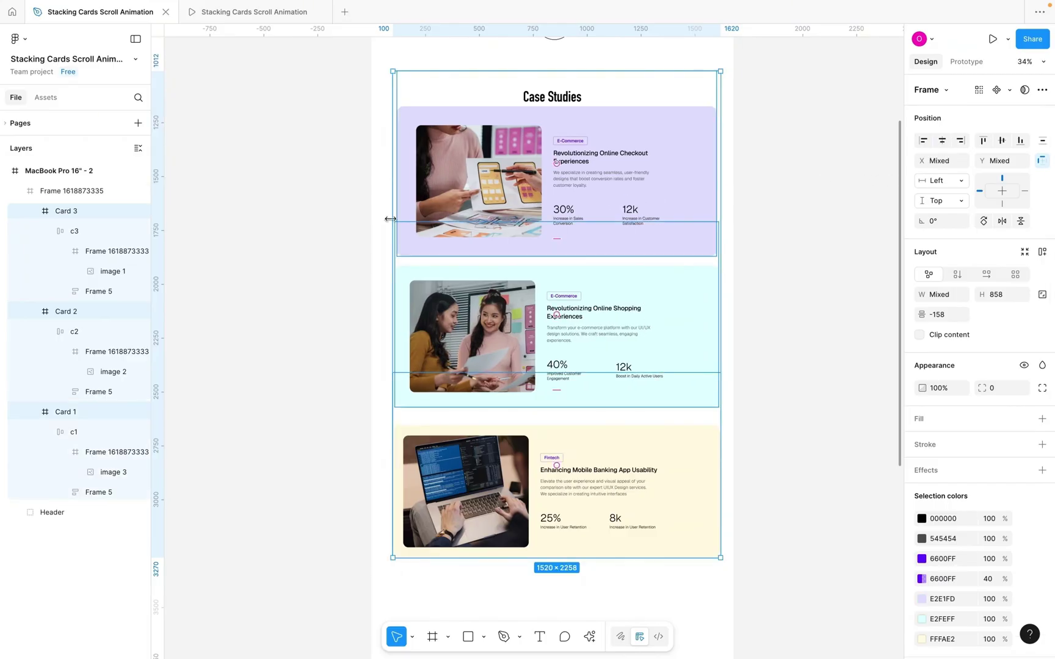
scroll(711, 177, up, 5)
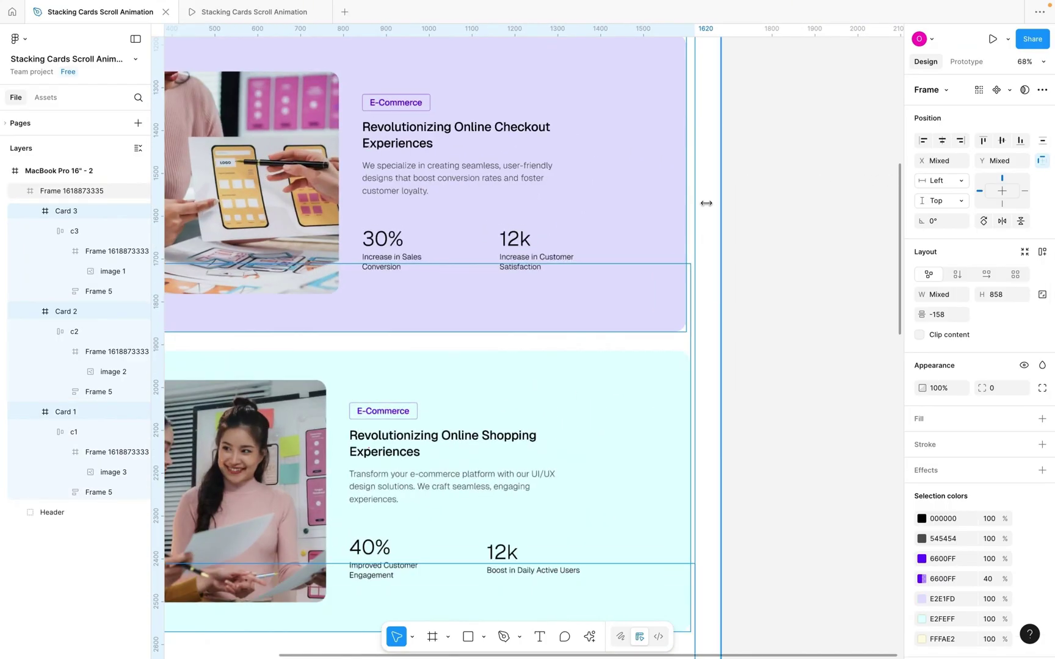
scroll(706, 203, left, 10)
scroll(711, 180, right, 1)
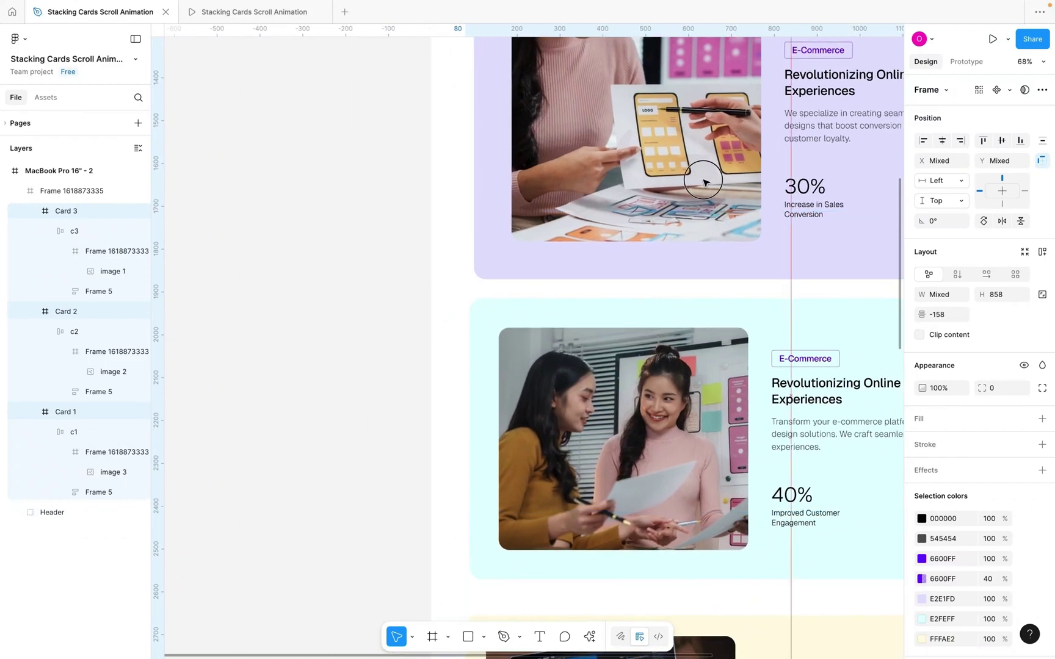
scroll(800, 261, down, 4)
Reselect the purple, cyan and yellow cards and nudge them a few pixels down together
click(799, 261)
scroll(799, 262, down, 3)
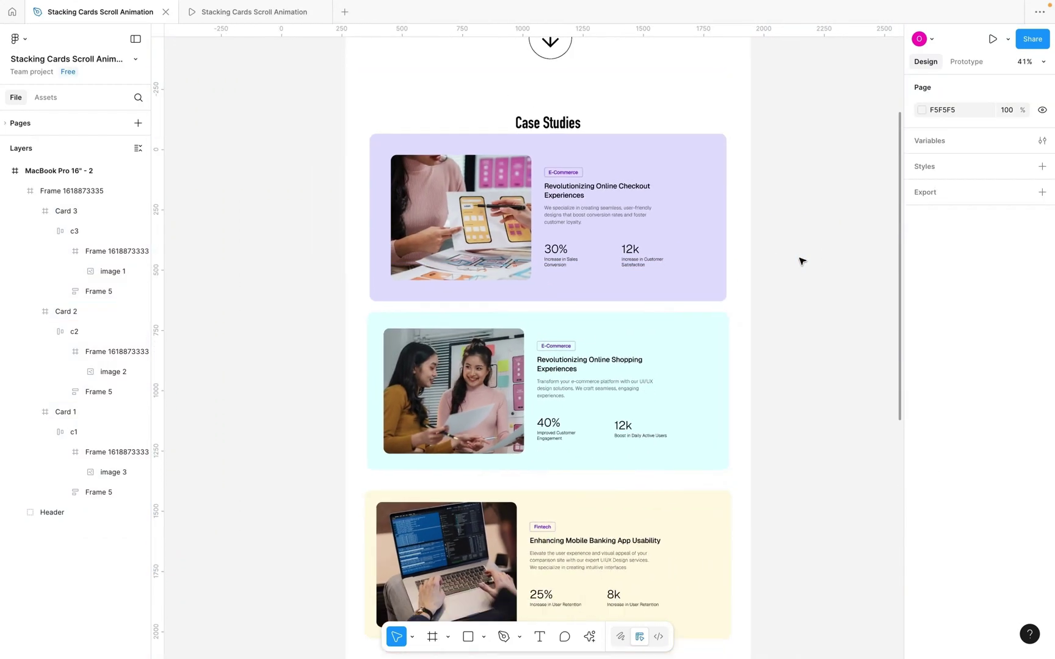
click(637, 263)
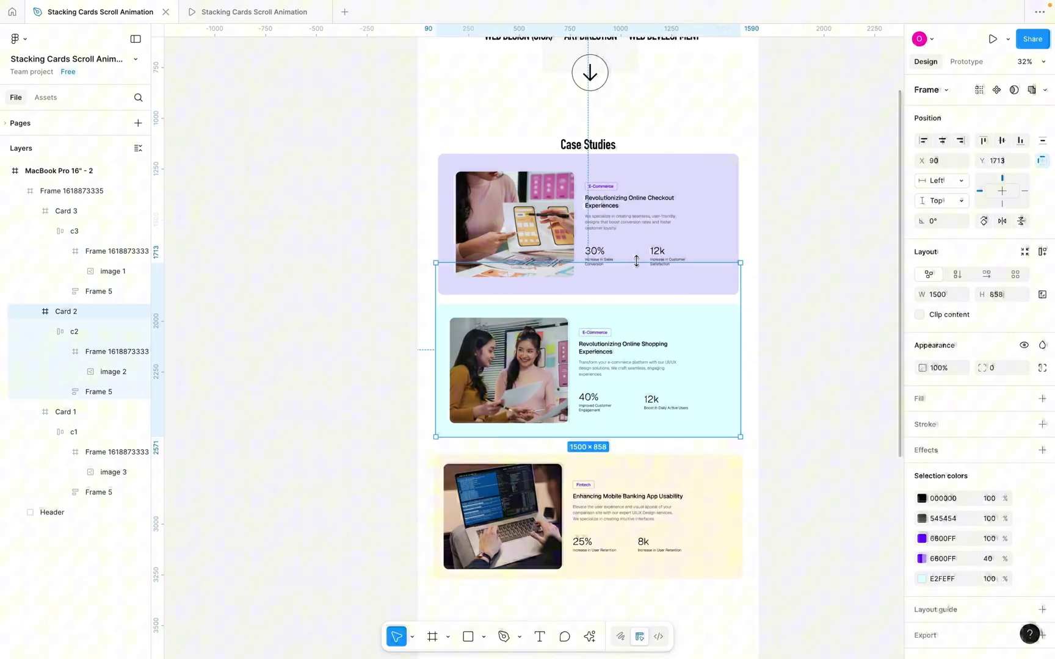
shift+click(635, 226)
shift+click(607, 473)
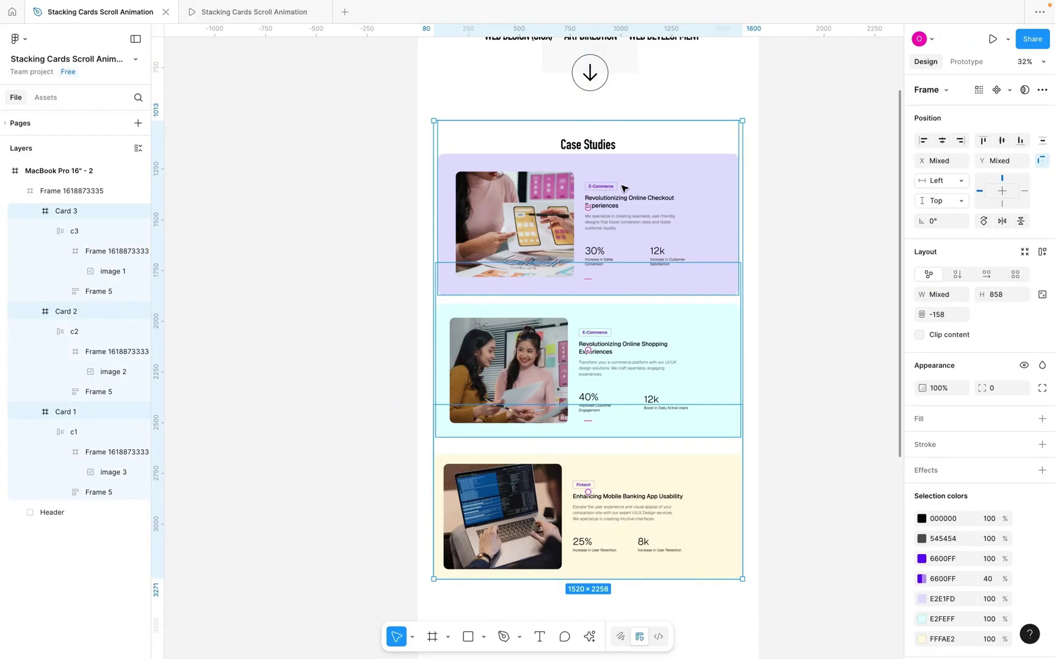
drag(622, 190, 622, 198)
drag(697, 203, 702, 211)
click(793, 191)
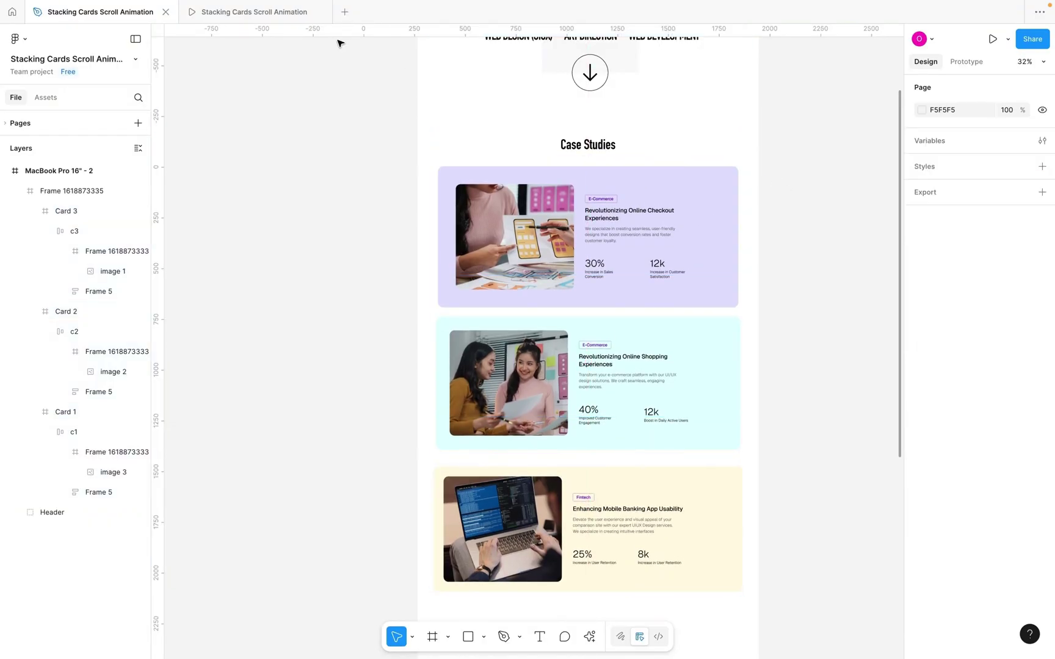
click(262, 14)
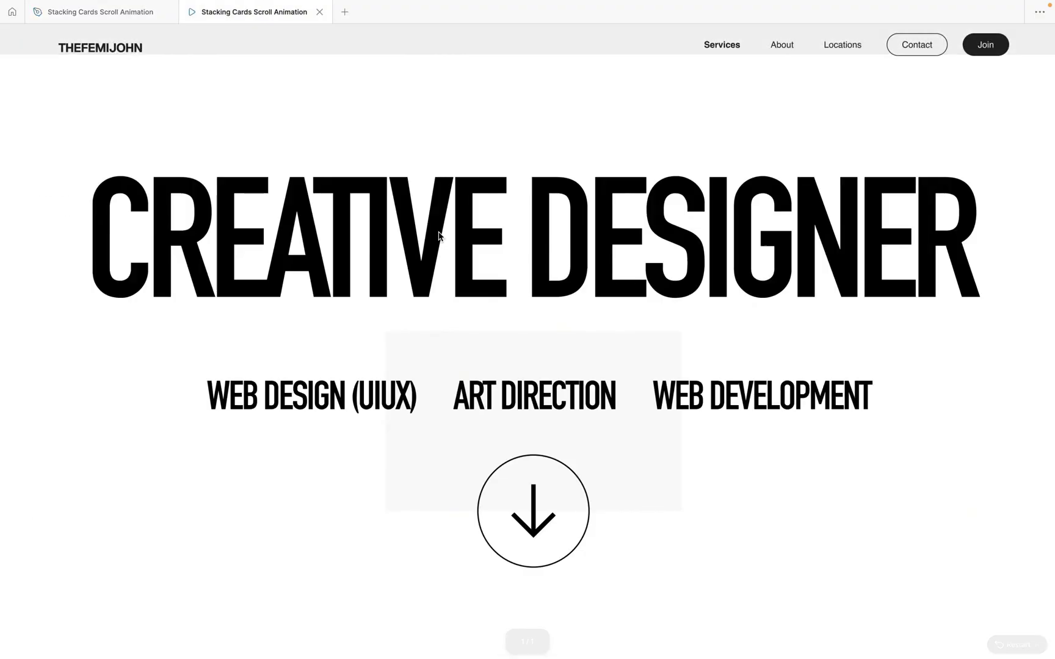
Scroll the presentation down and up repeatedly to watch the three widening cards stack under Case Studies
scroll(537, 343, down, 6)
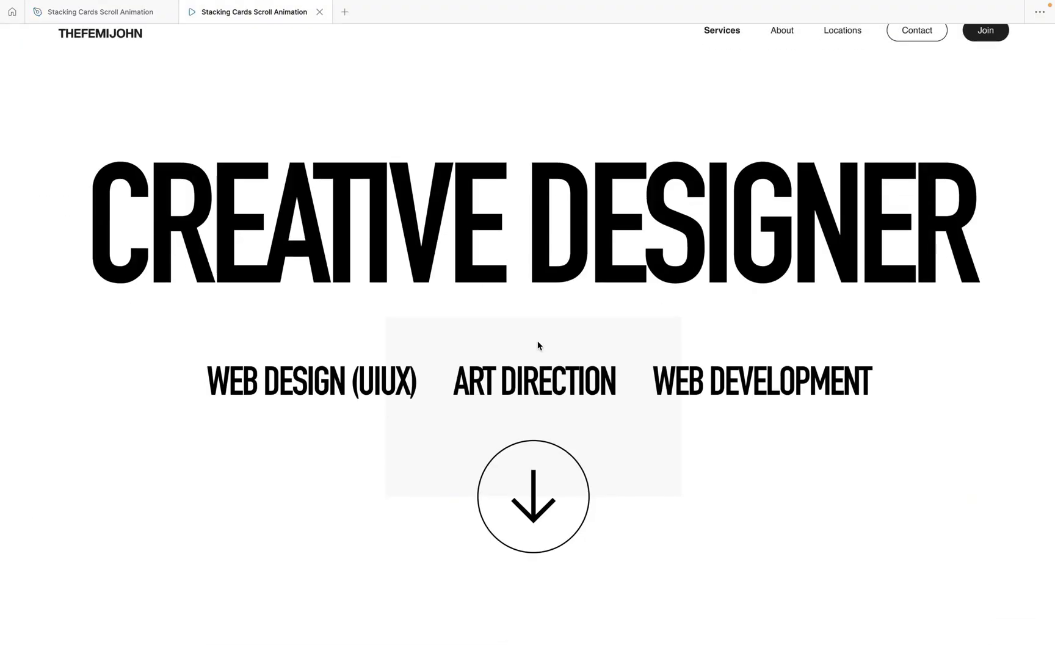
scroll(538, 345, down, 5)
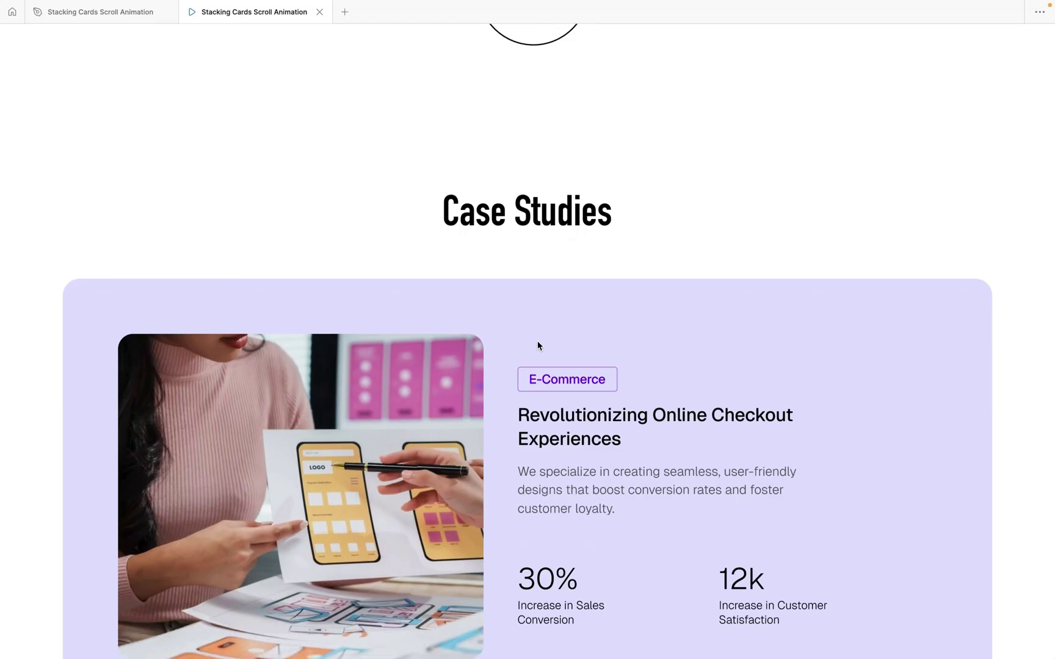
scroll(538, 345, down, 5)
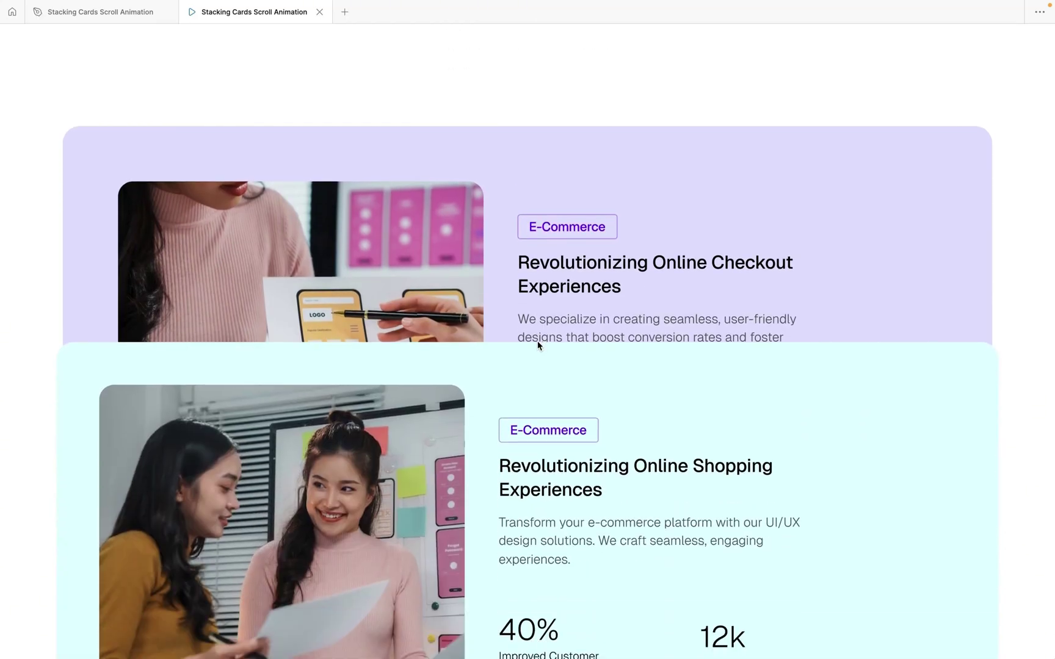
scroll(538, 344, down, 6)
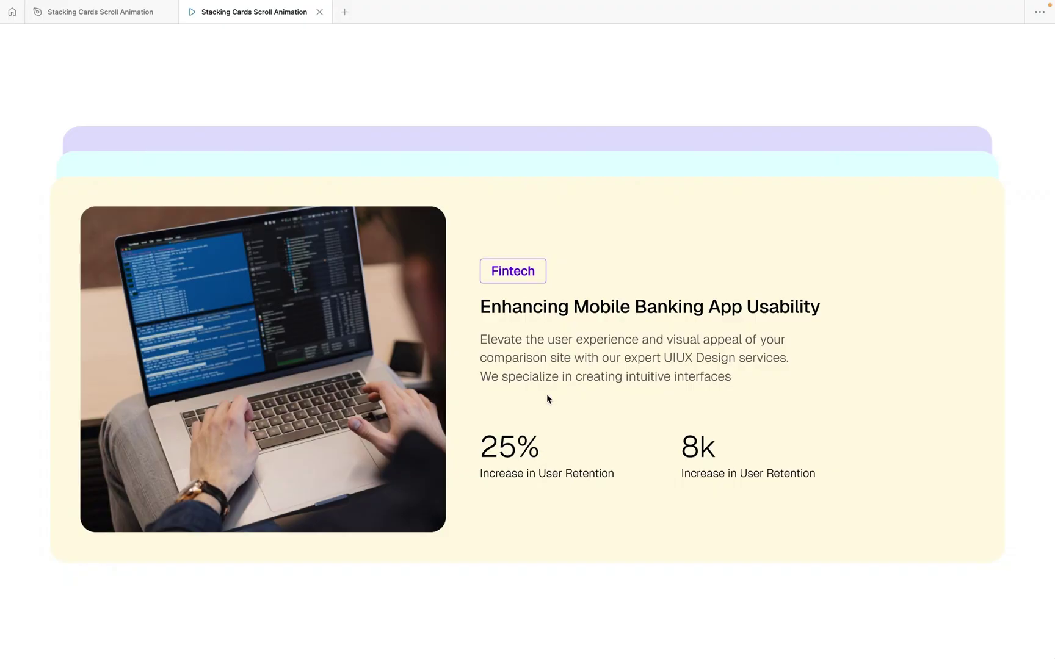
scroll(546, 397, down, 3)
scroll(289, 209, down, 5)
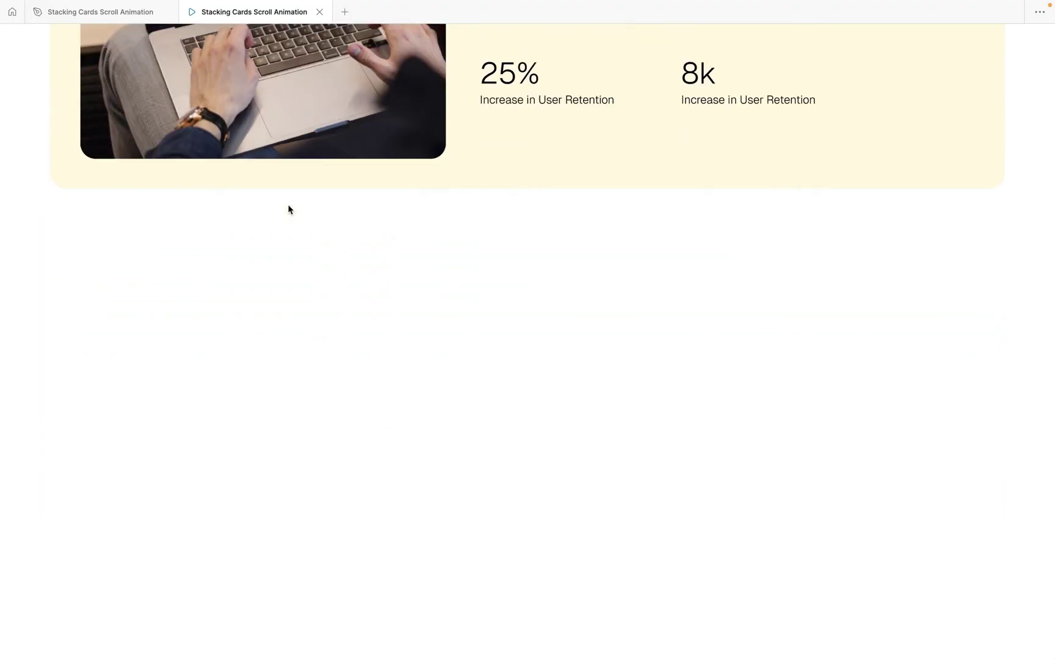
scroll(289, 209, up, 5)
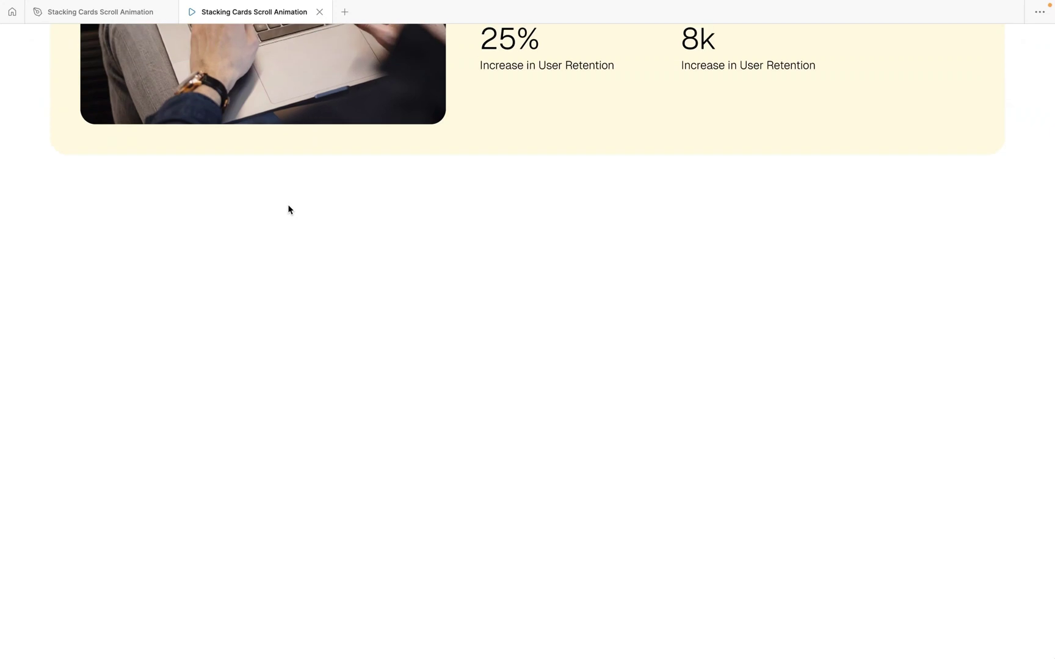
scroll(288, 209, up, 1)
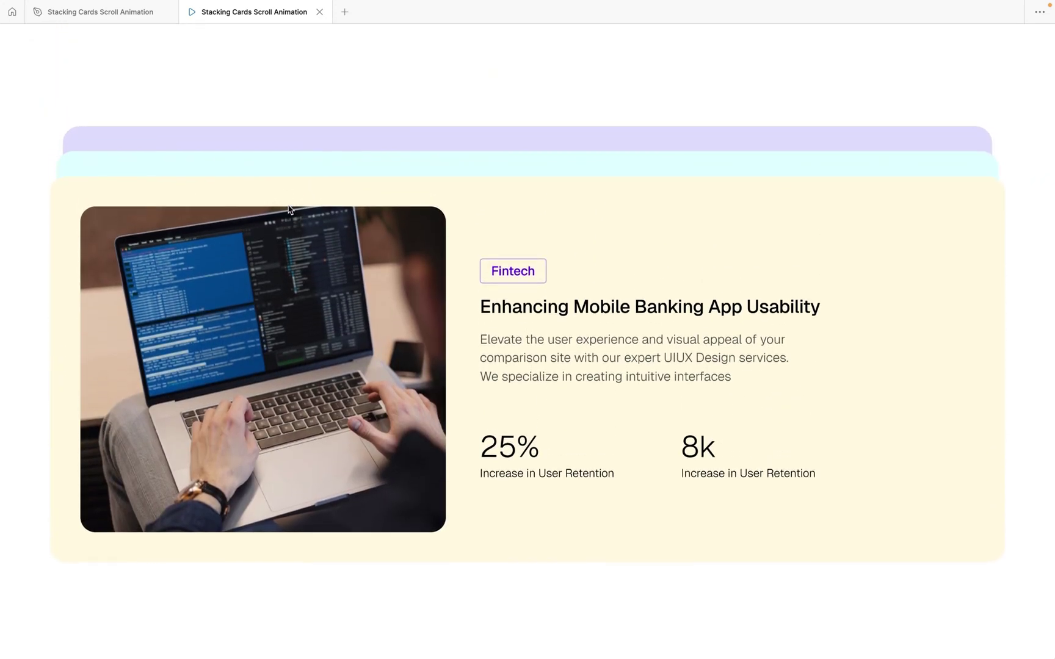
scroll(289, 209, up, 10)
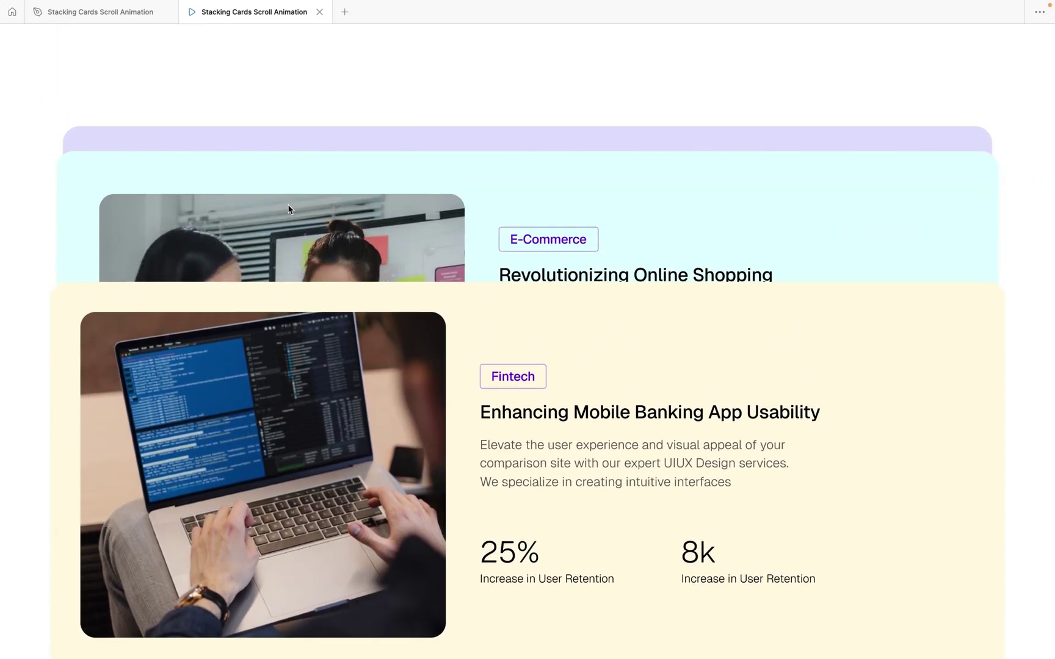
scroll(289, 209, up, 6)
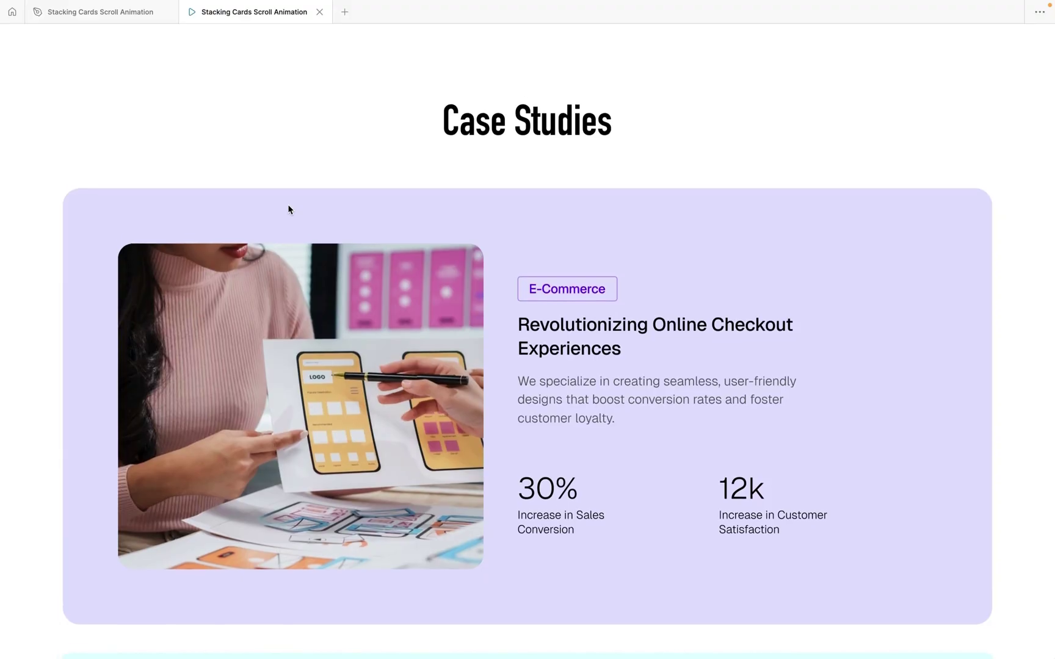
scroll(288, 209, up, 15)
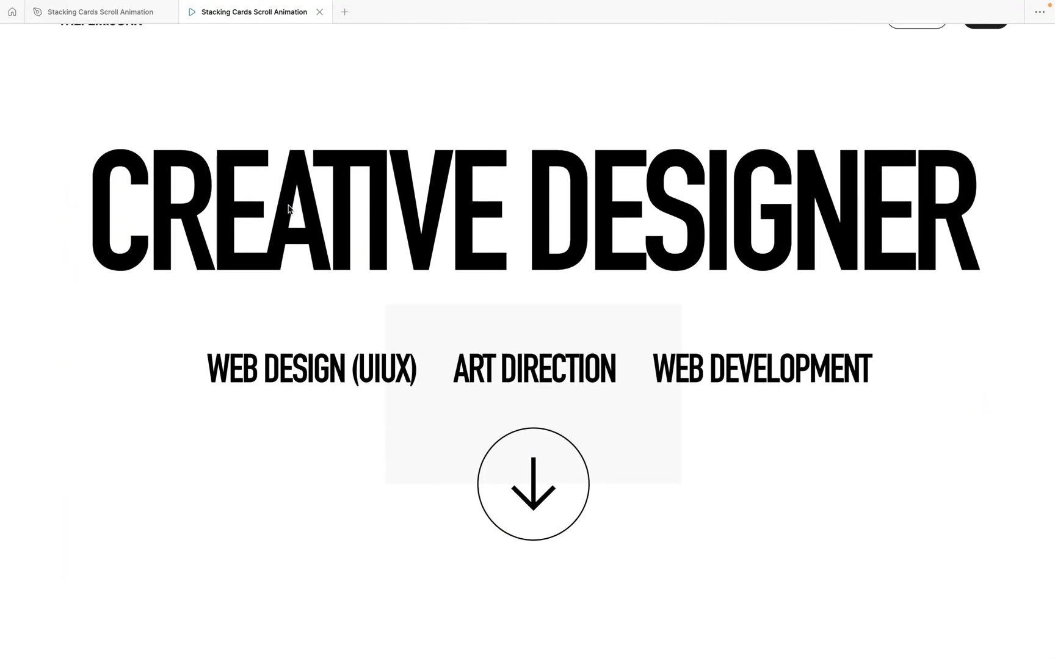
scroll(289, 209, down, 10)
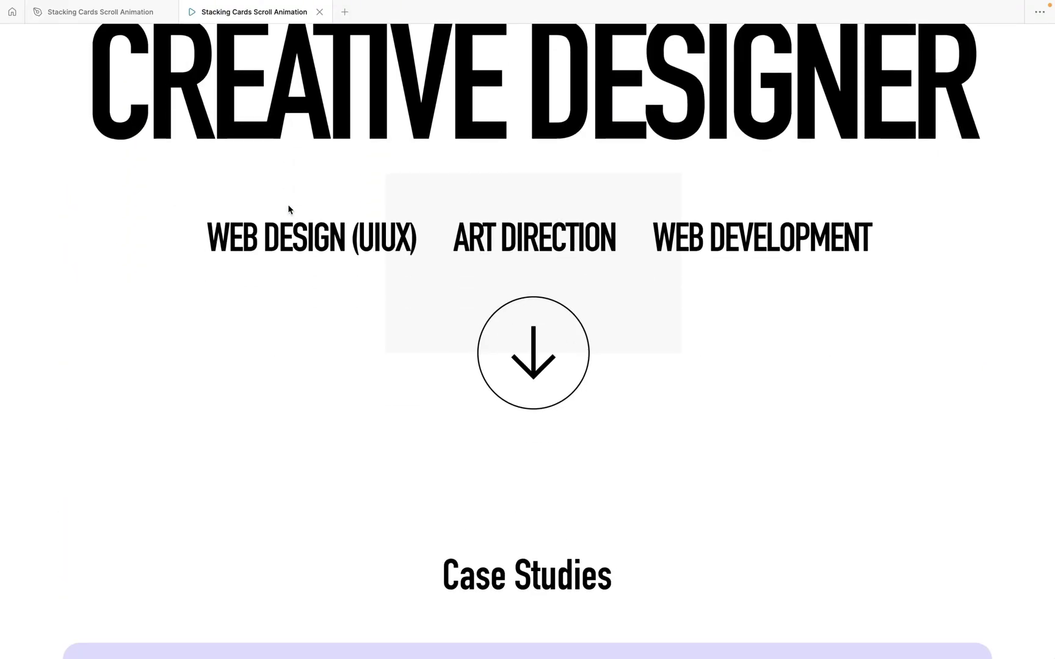
scroll(289, 209, down, 5)
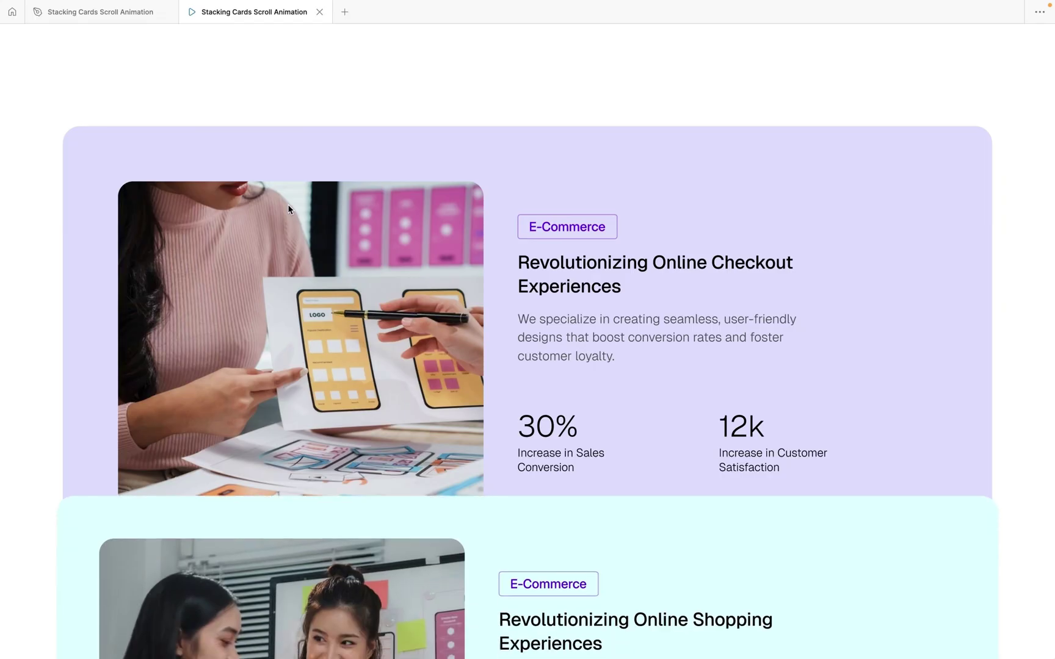
scroll(288, 206, down, 6)
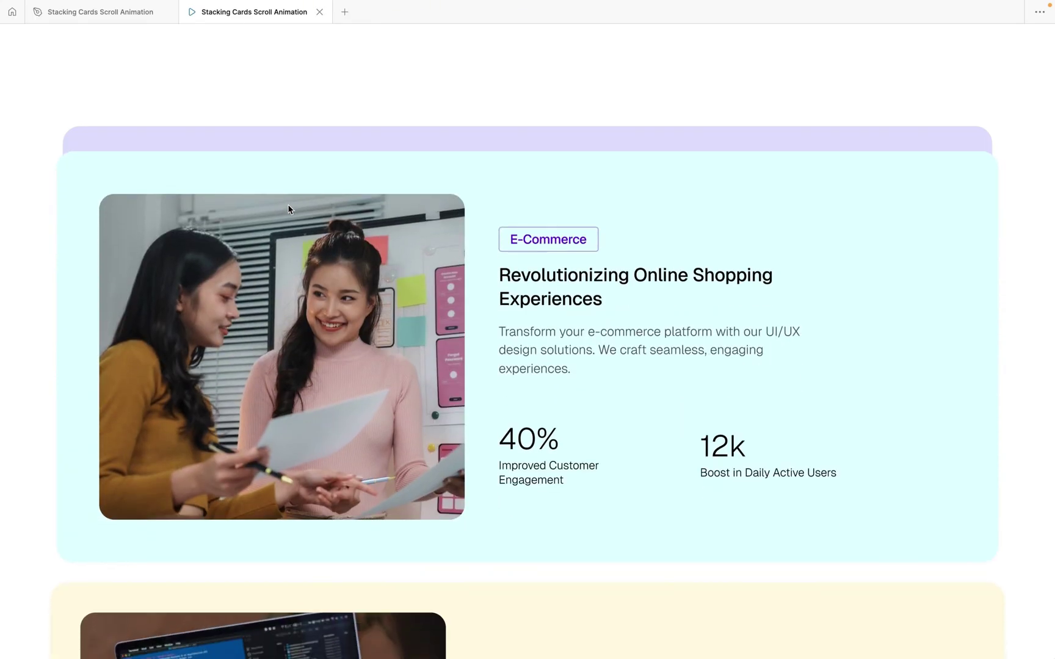
scroll(288, 209, down, 2)
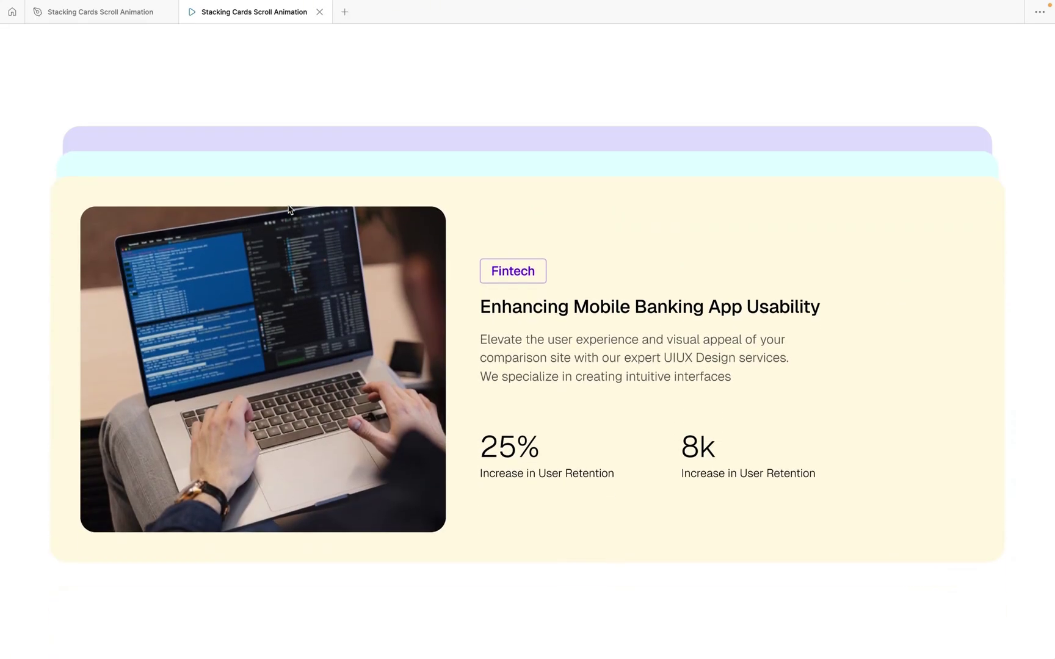
scroll(289, 208, down, 8)
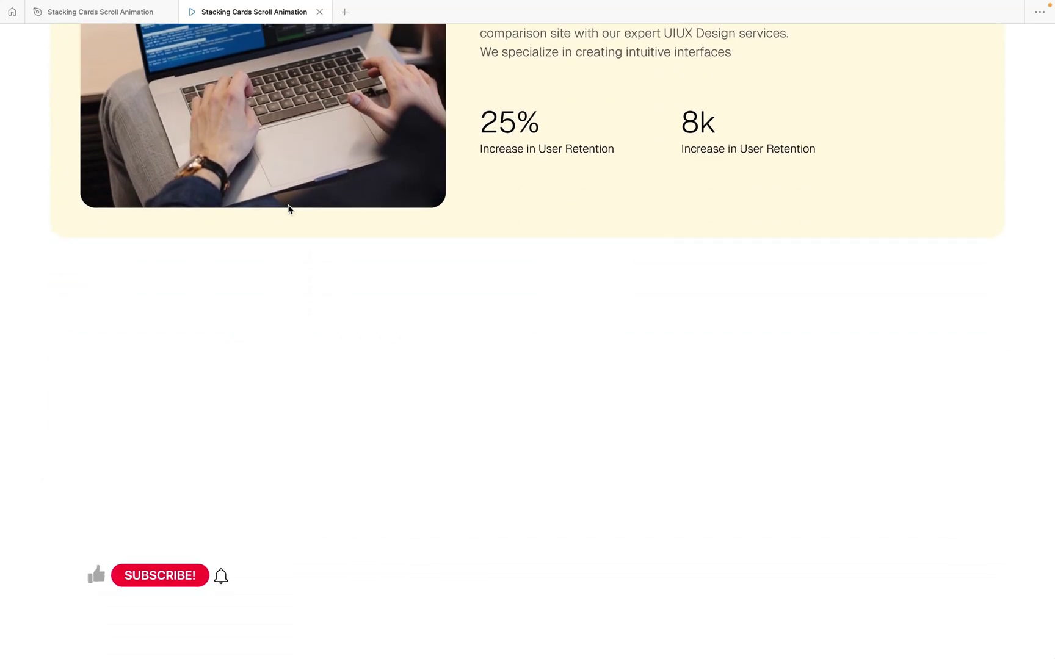
scroll(288, 208, up, 6)
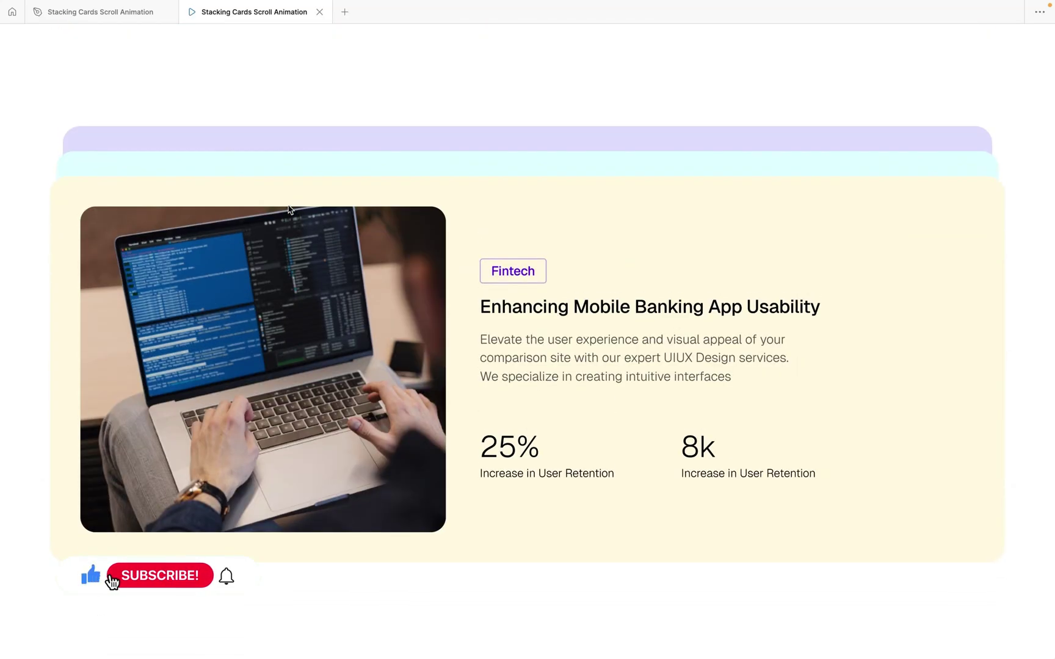
scroll(289, 209, up, 5)
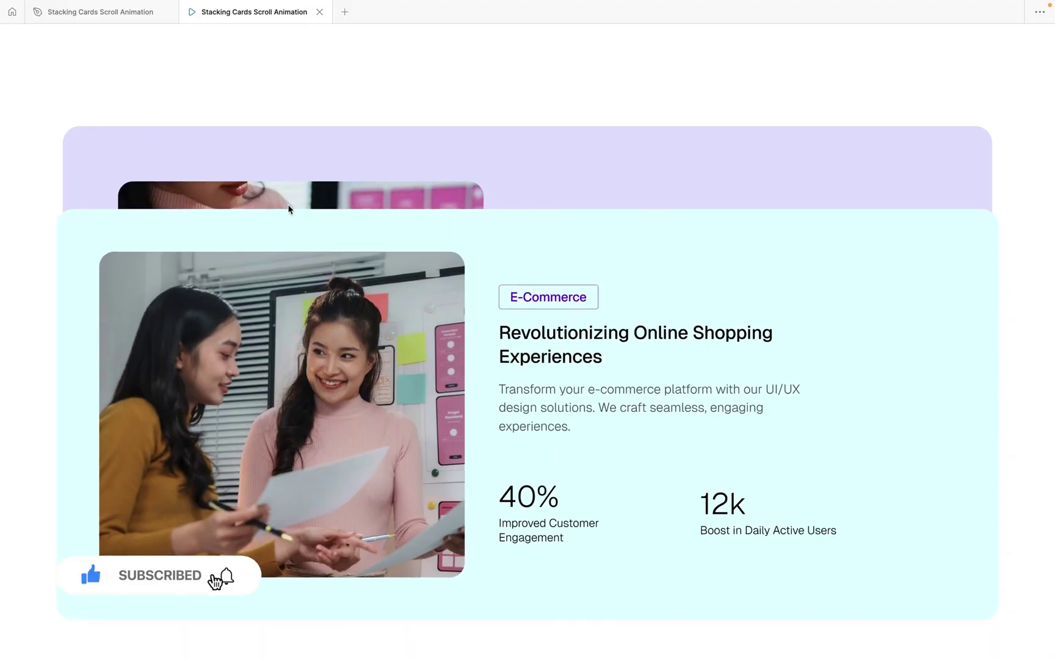
scroll(289, 209, up, 8)
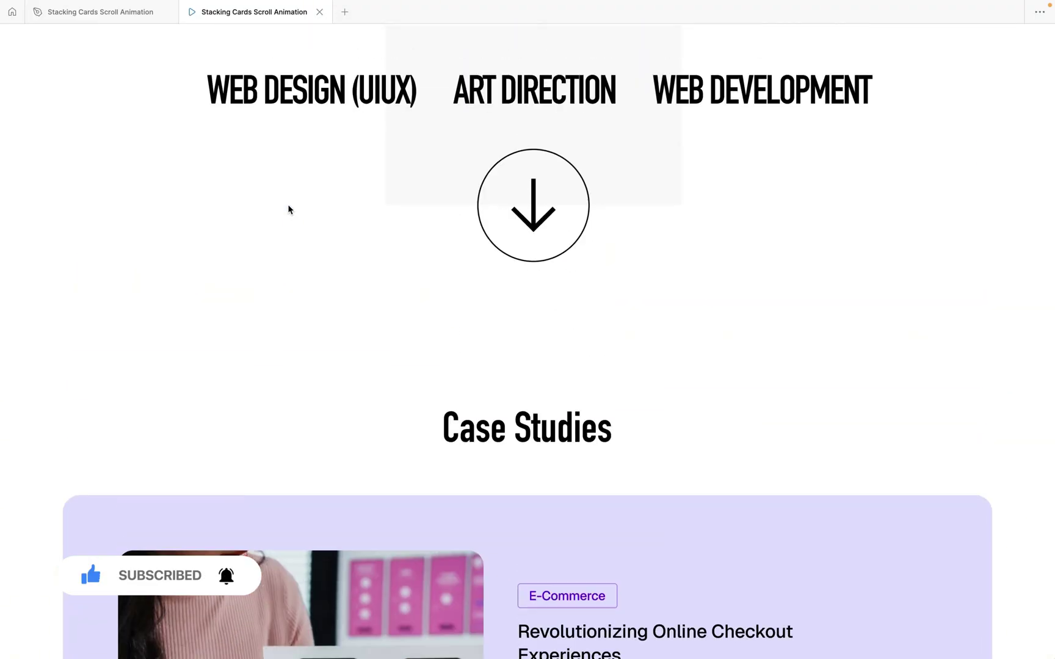
scroll(289, 208, up, 3)
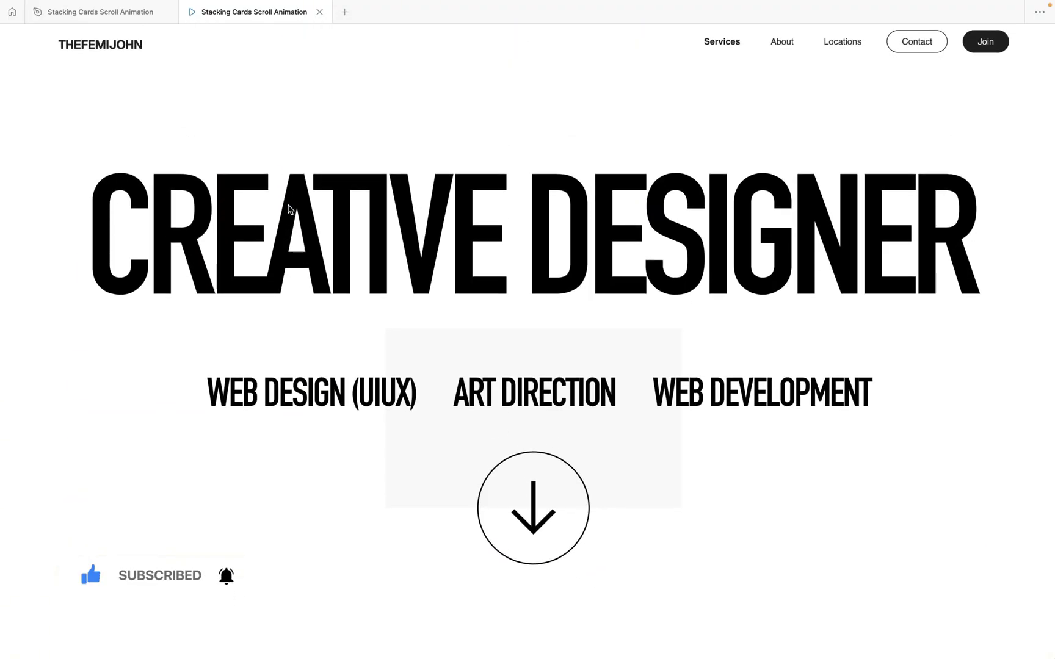
scroll(288, 209, down, 3)
scroll(288, 210, down, 2)
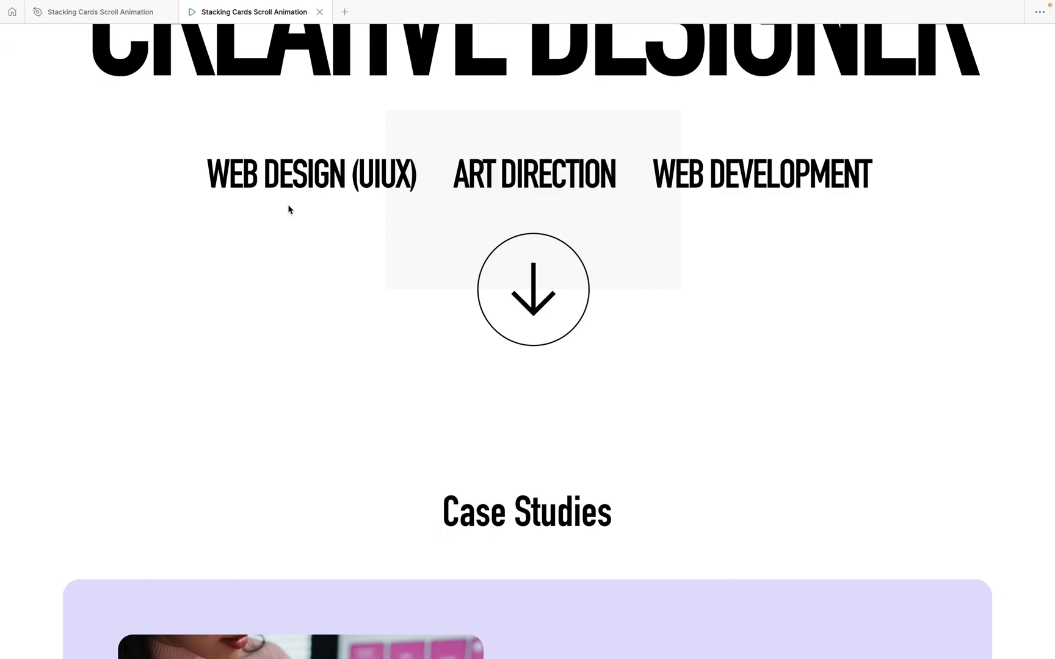
scroll(289, 209, down, 2)
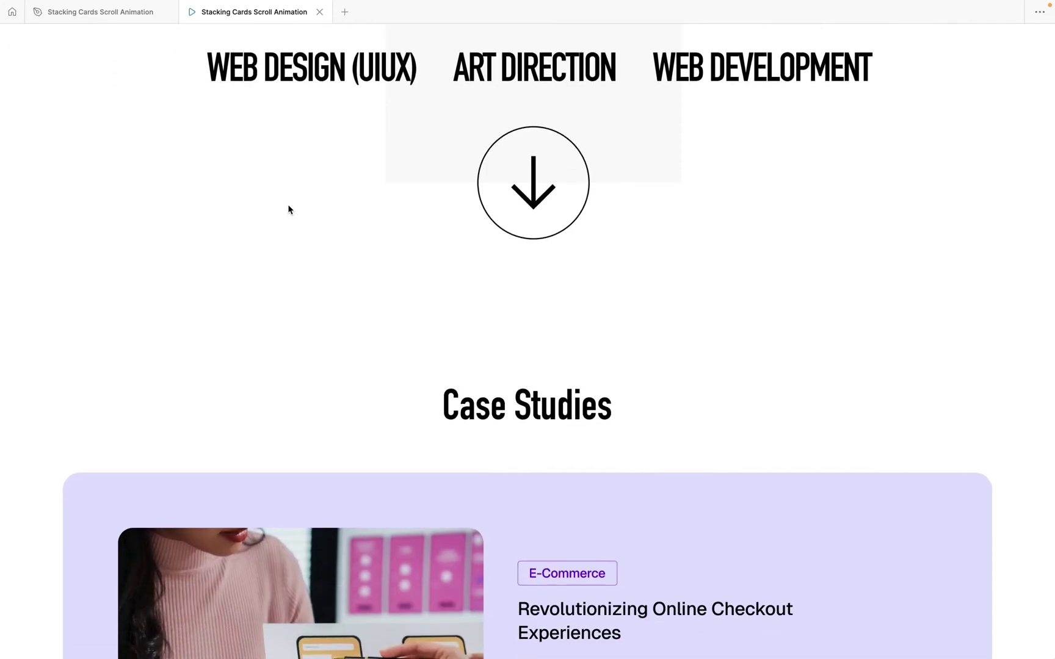
scroll(288, 209, down, 3)
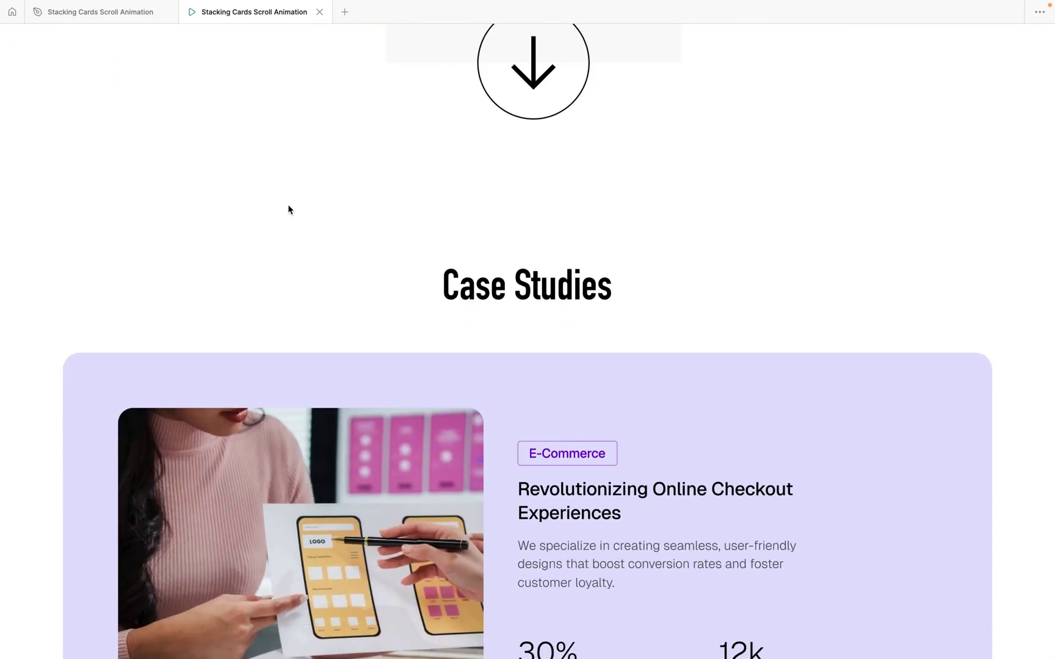